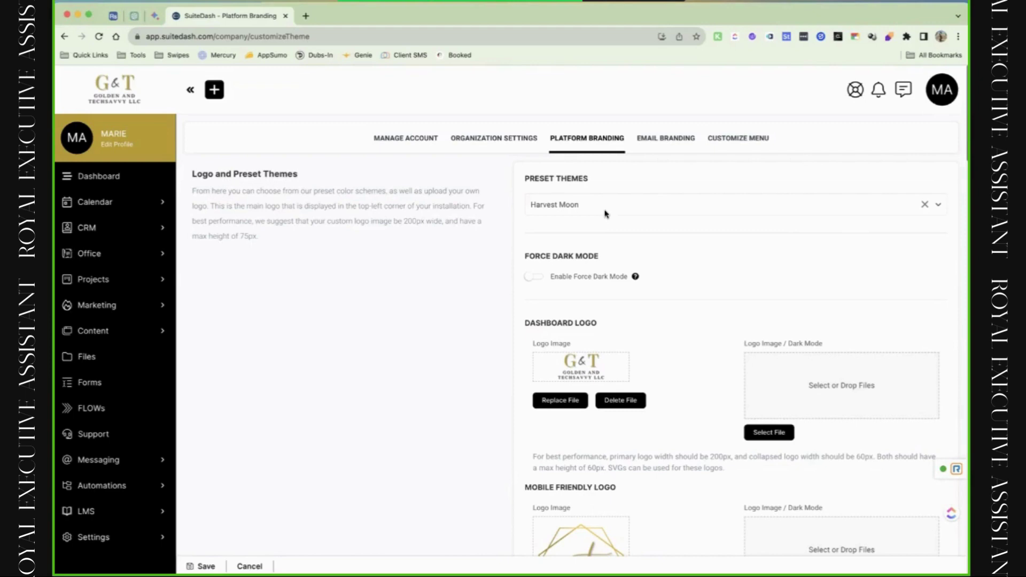
Reload the Platform Branding settings page, then open and close the account menu
scroll(606, 213, "down", 1)
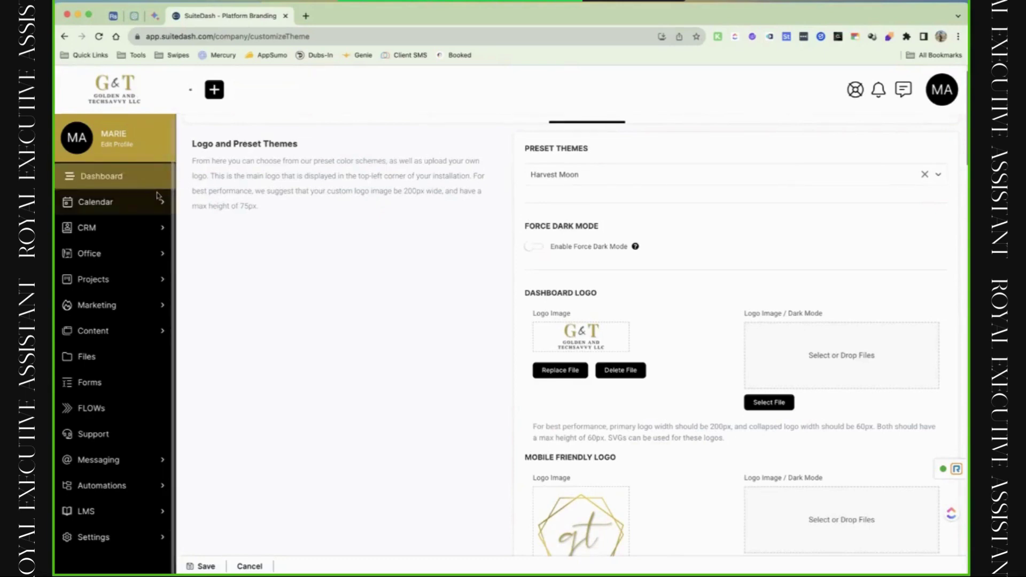
scroll(463, 277, "up", 1)
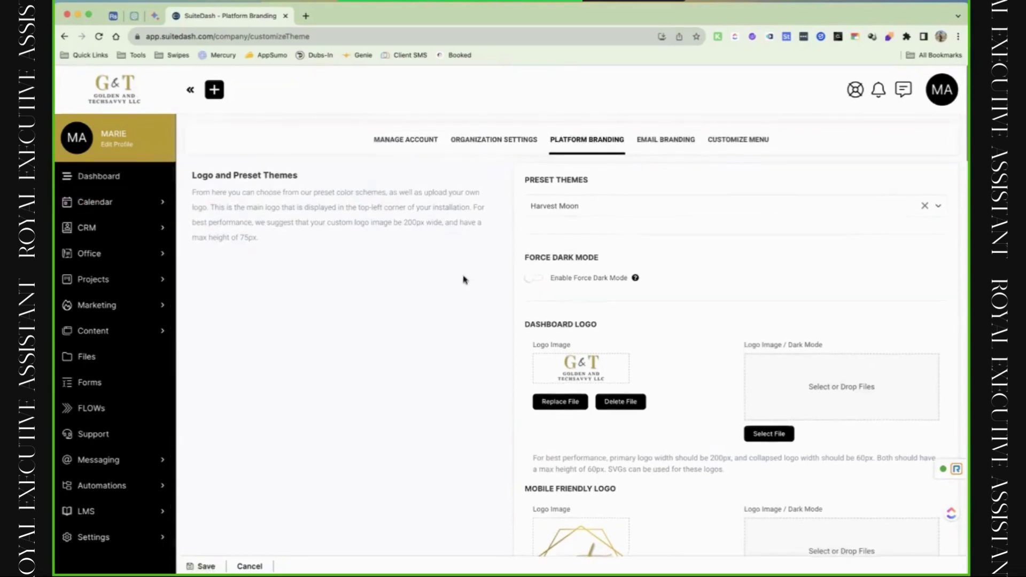
scroll(463, 279, "down", 1)
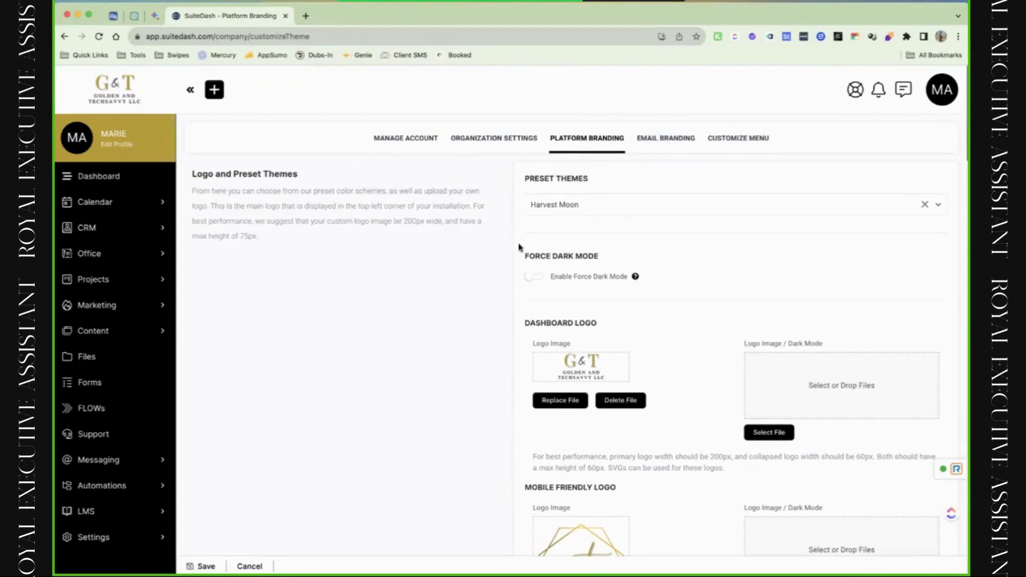
left_click(612, 148)
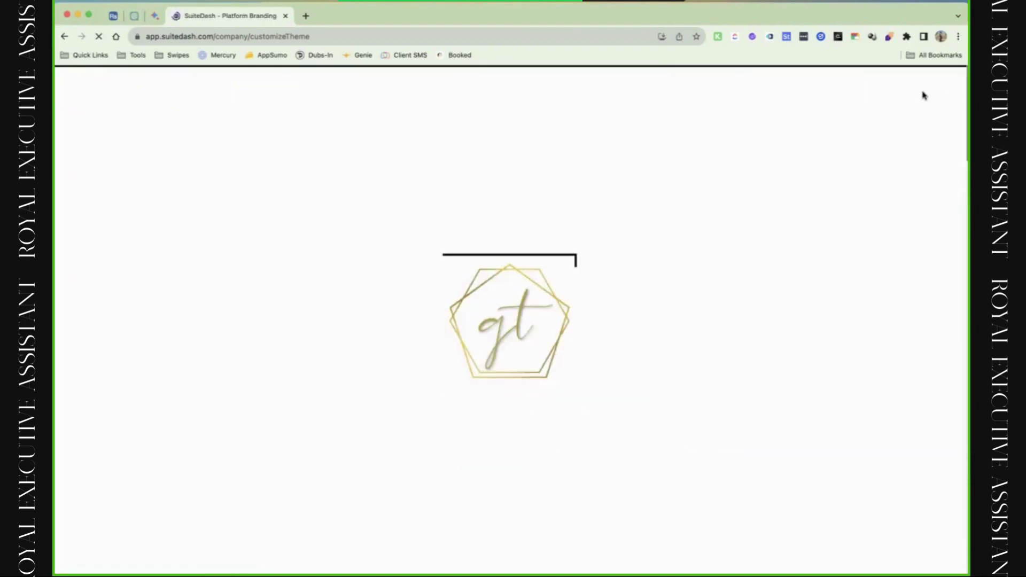
left_click(944, 92)
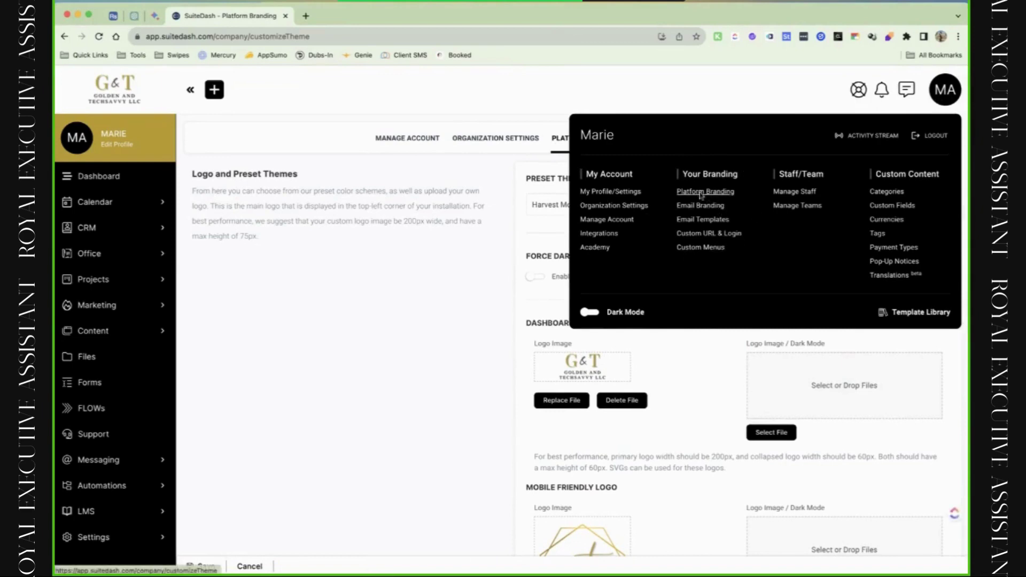
left_click(399, 253)
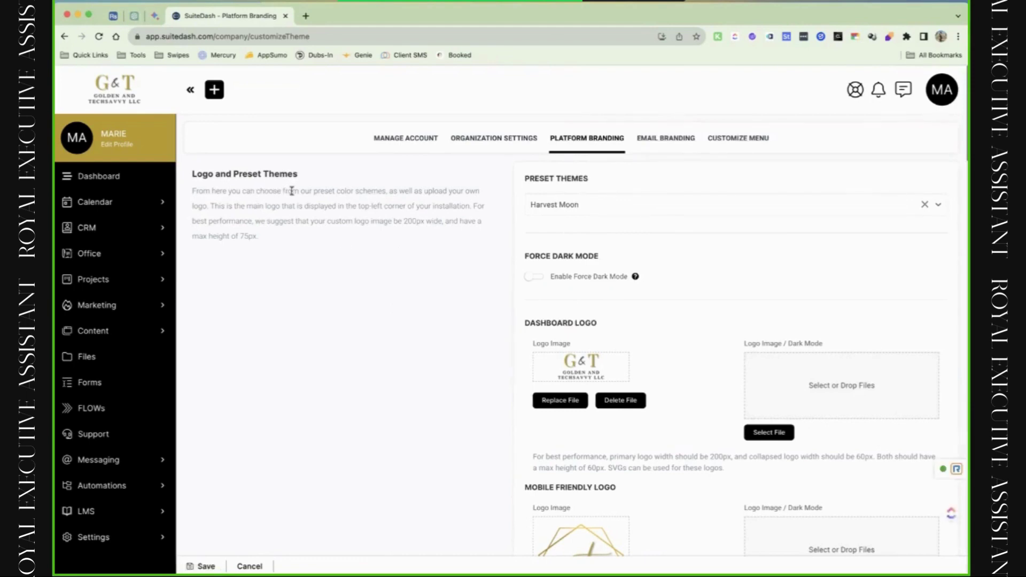
Preview the Modern Blue preset theme, revert to Harvest Moon, and scroll through the page
left_click(556, 202)
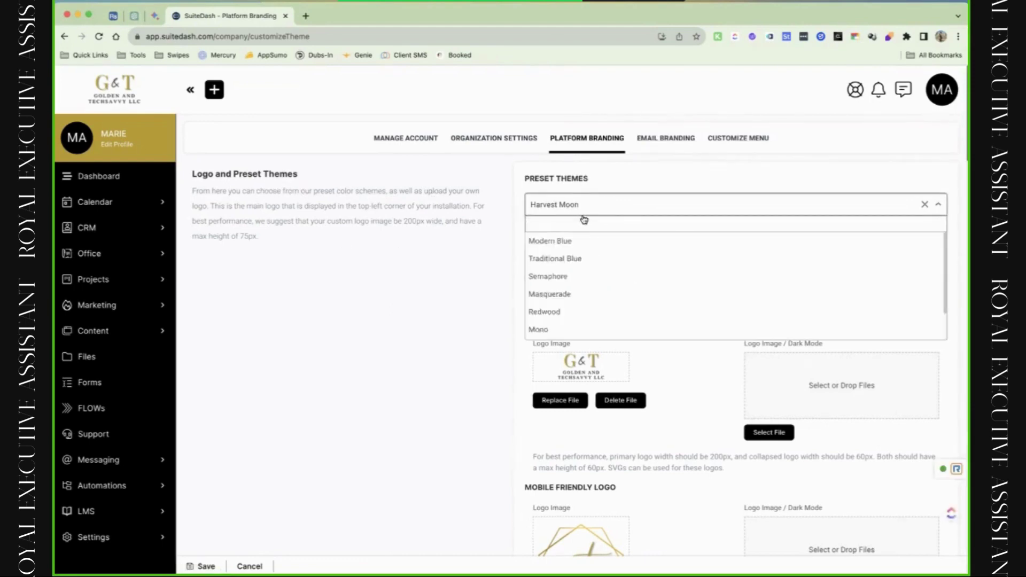
left_click(588, 241)
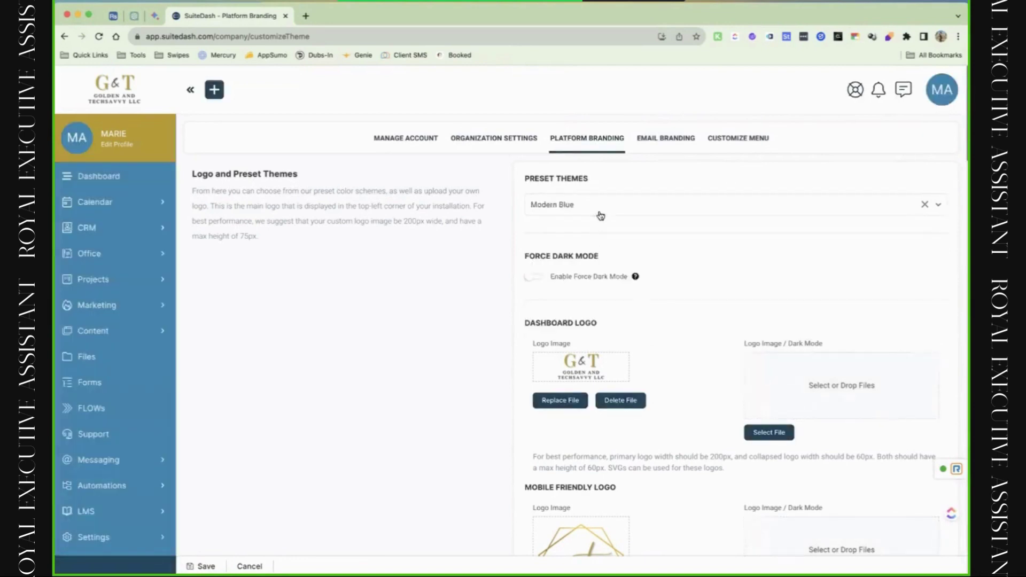
left_click(600, 211)
left_click(589, 259)
left_click(582, 210)
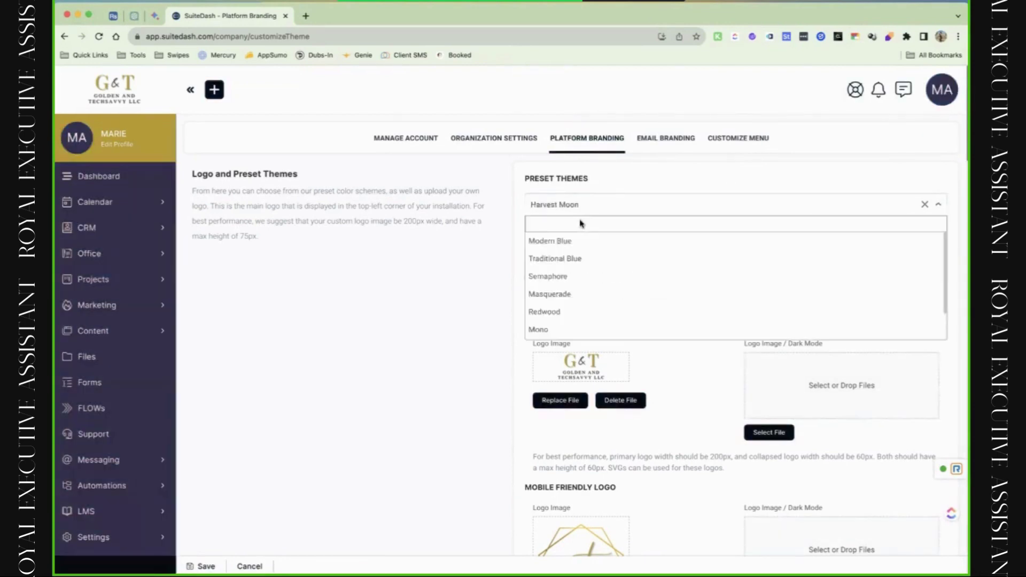
left_click(438, 286)
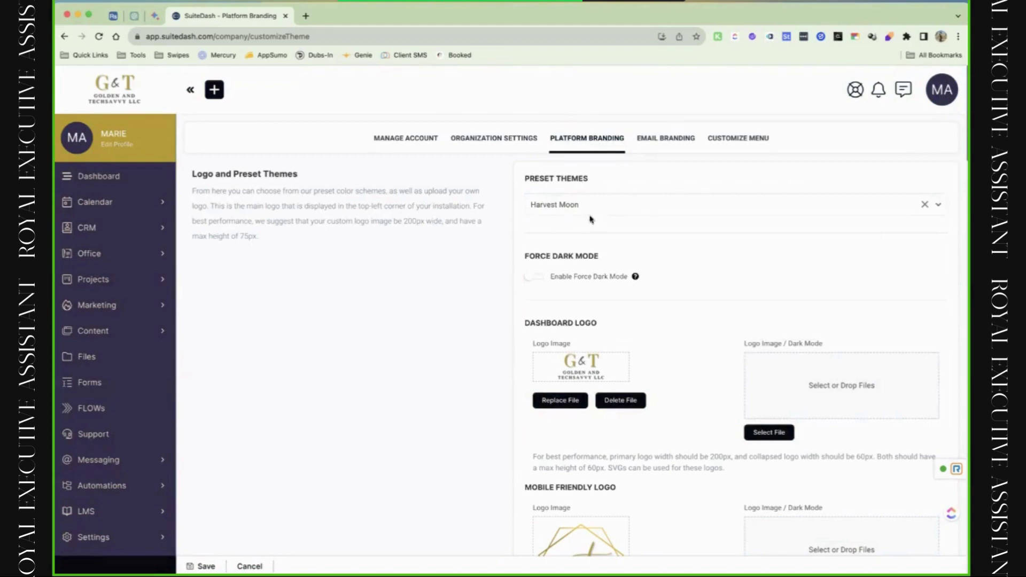
scroll(591, 282, "down", 6)
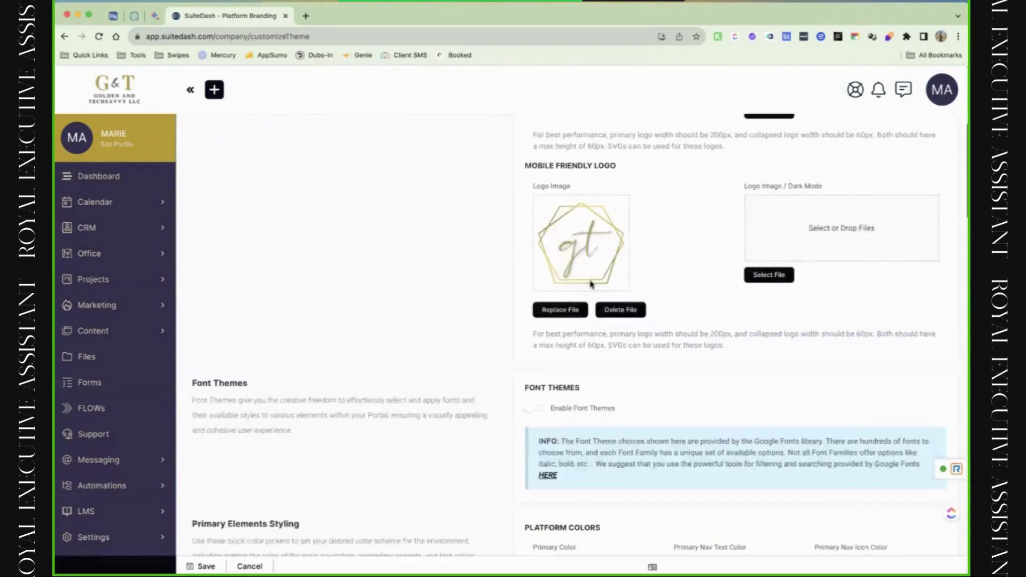
scroll(591, 282, "down", 4)
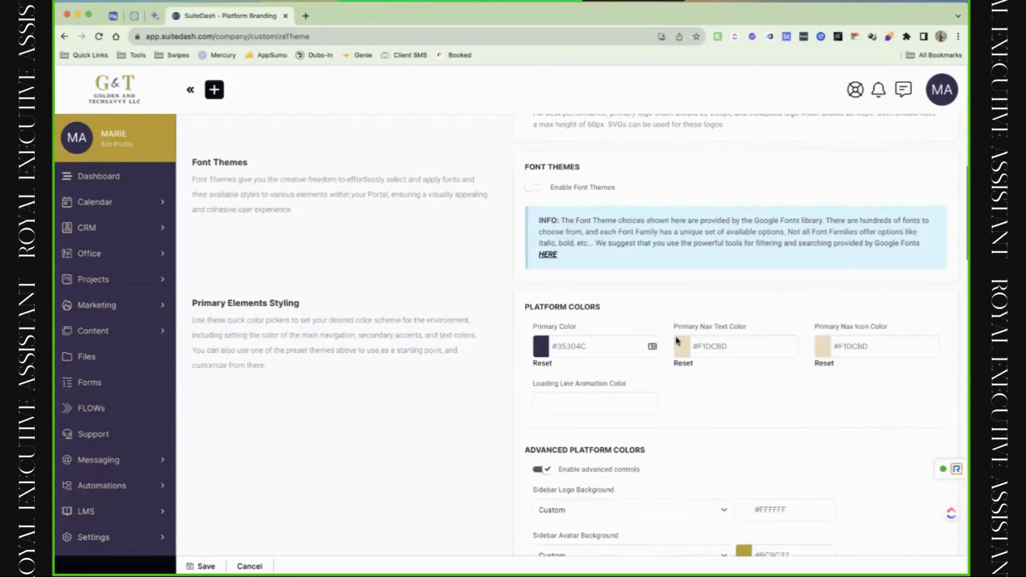
scroll(677, 341, "up", 10)
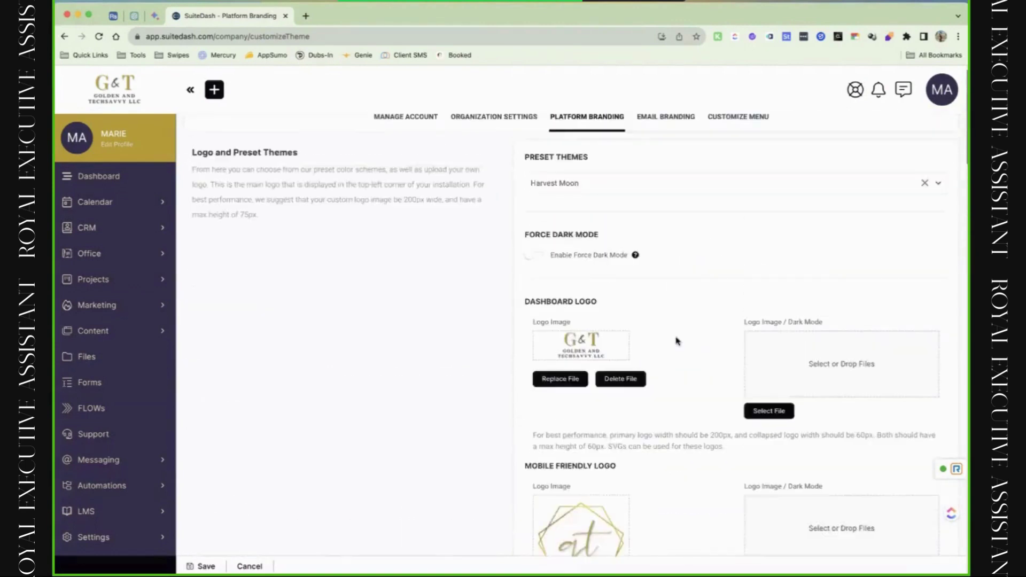
scroll(677, 340, "up", 1)
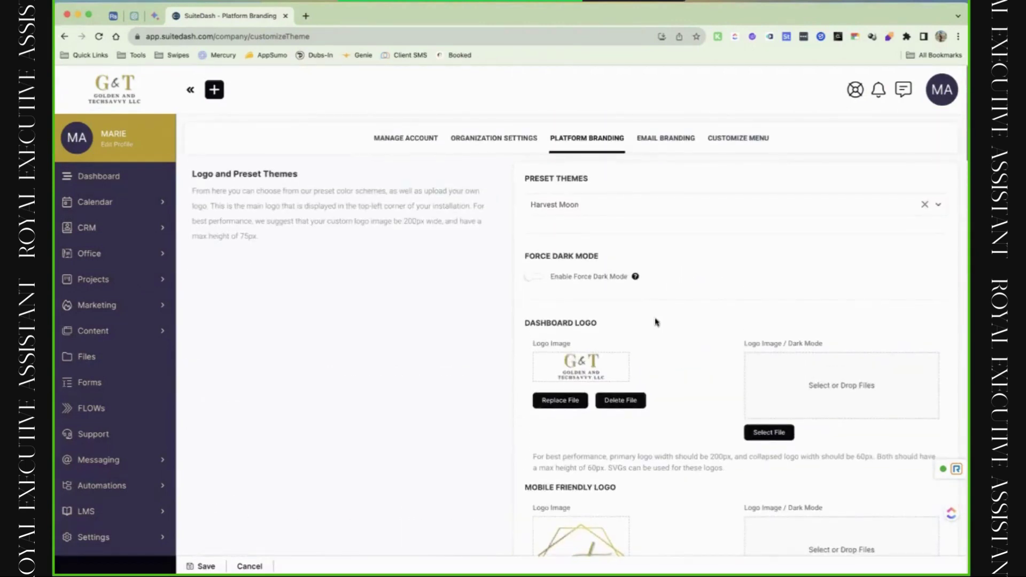
left_click(566, 279)
left_click(942, 96)
left_click(539, 279)
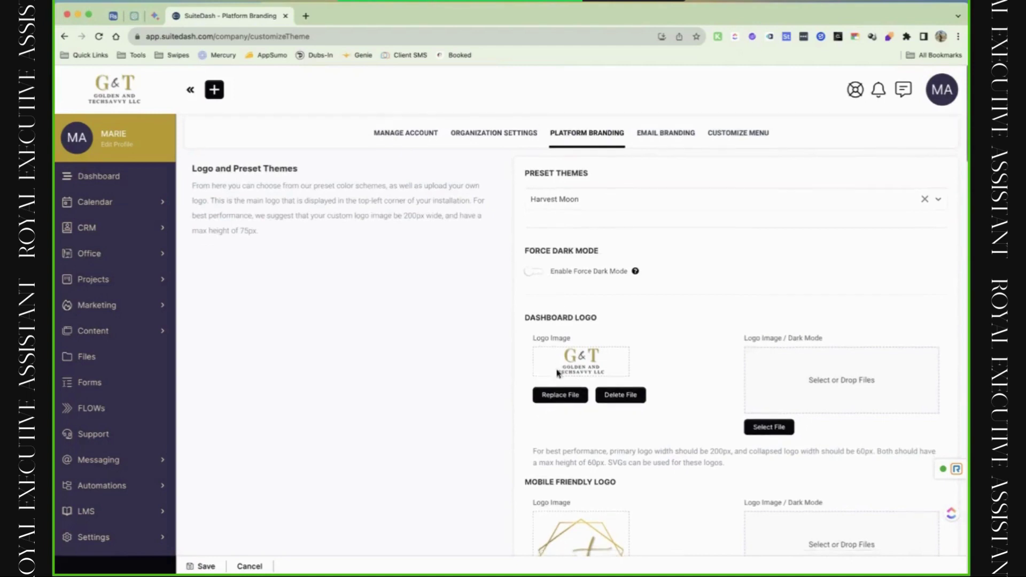
scroll(557, 373, "down", 3)
scroll(556, 373, "down", 2)
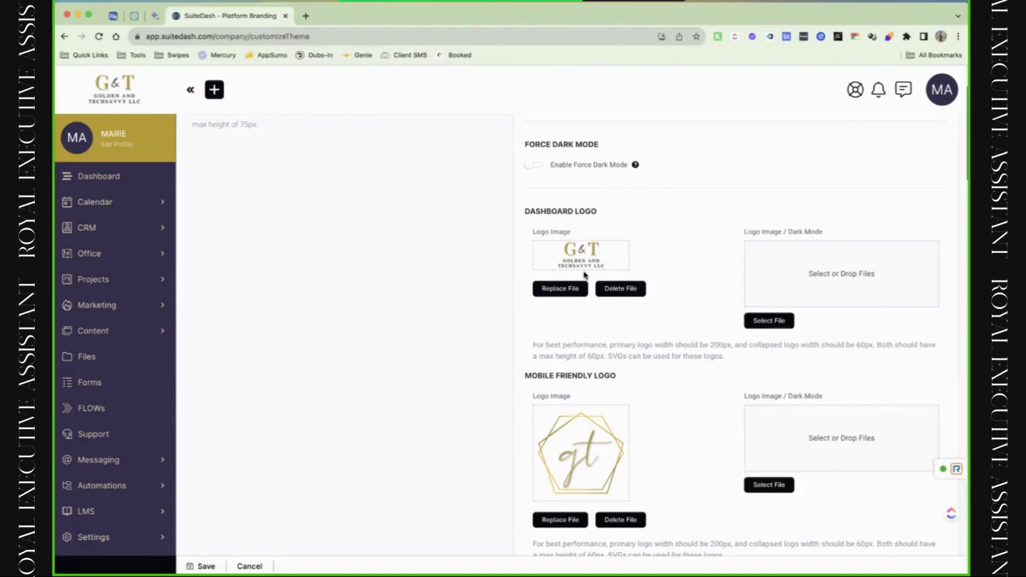
Copy the G&T dashboard logo into its Dark Mode slot and collapse the sidebar to icons
left_click_drag(578, 266, 786, 279)
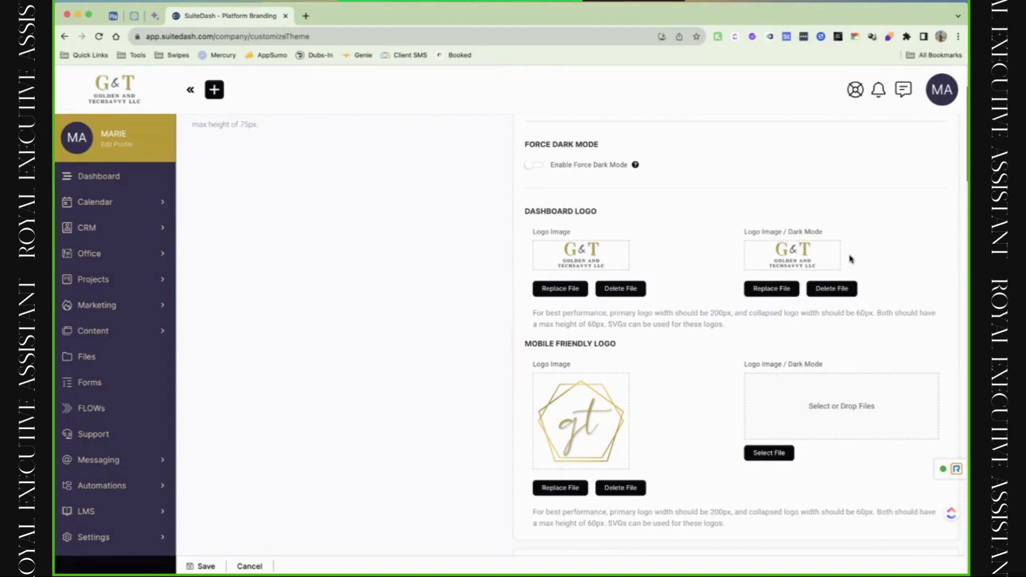
scroll(713, 383, "down", 3)
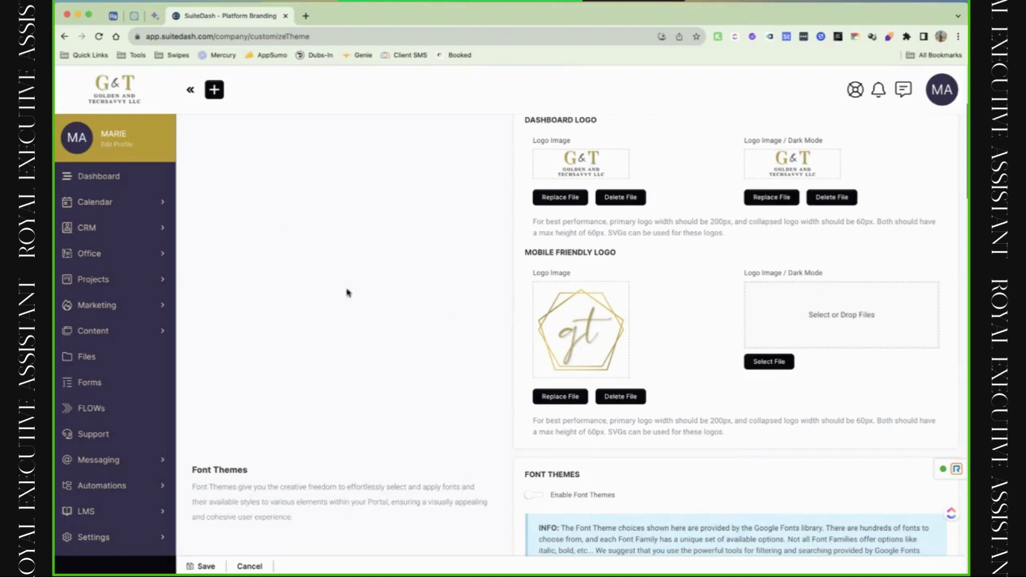
left_click(190, 89)
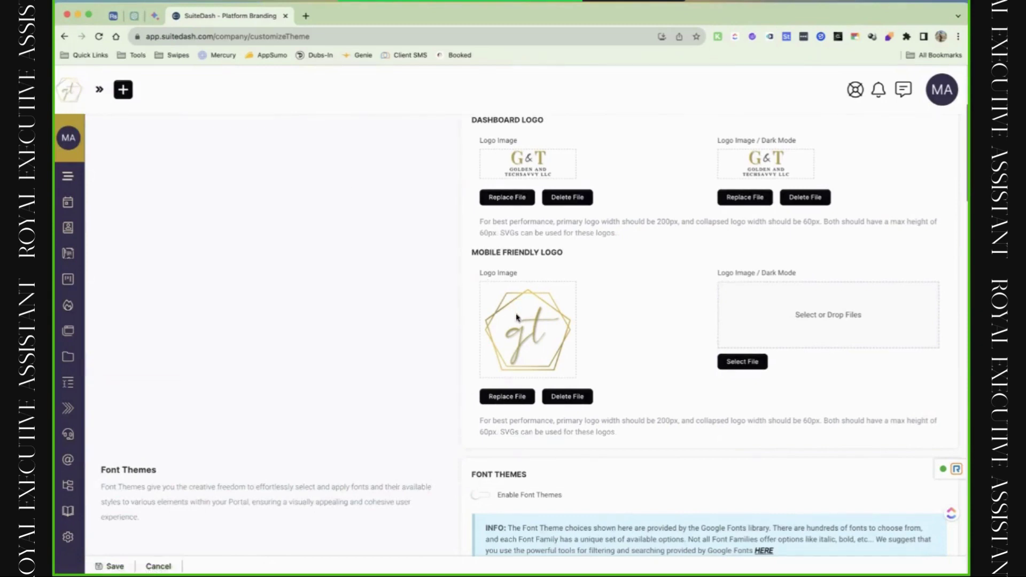
Place the gt logo in the mobile-friendly logo's Dark Mode slot
left_click_drag(516, 315, 789, 307)
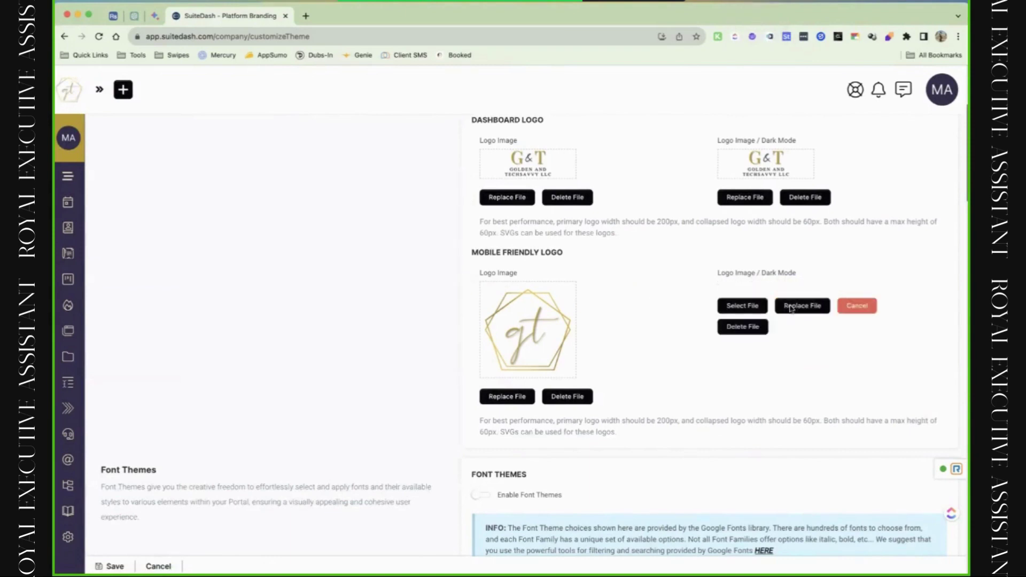
scroll(656, 364, "down", 2)
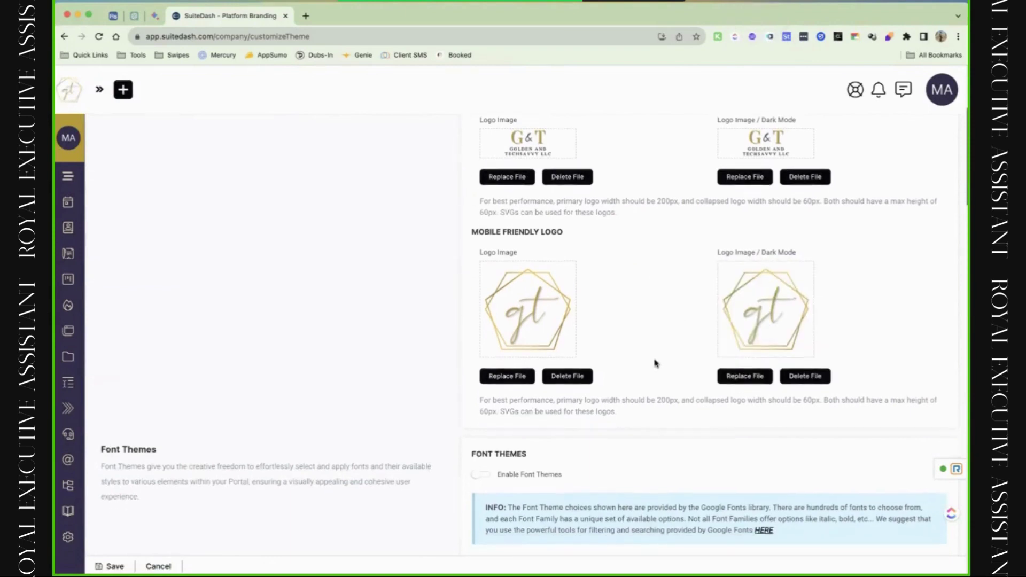
scroll(656, 363, "down", 3)
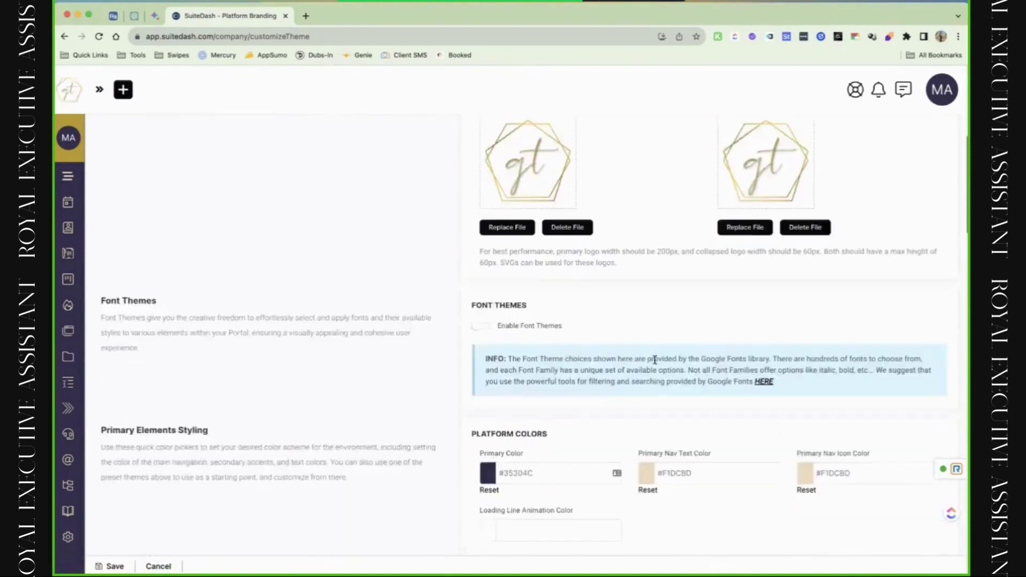
scroll(654, 362, "down", 1)
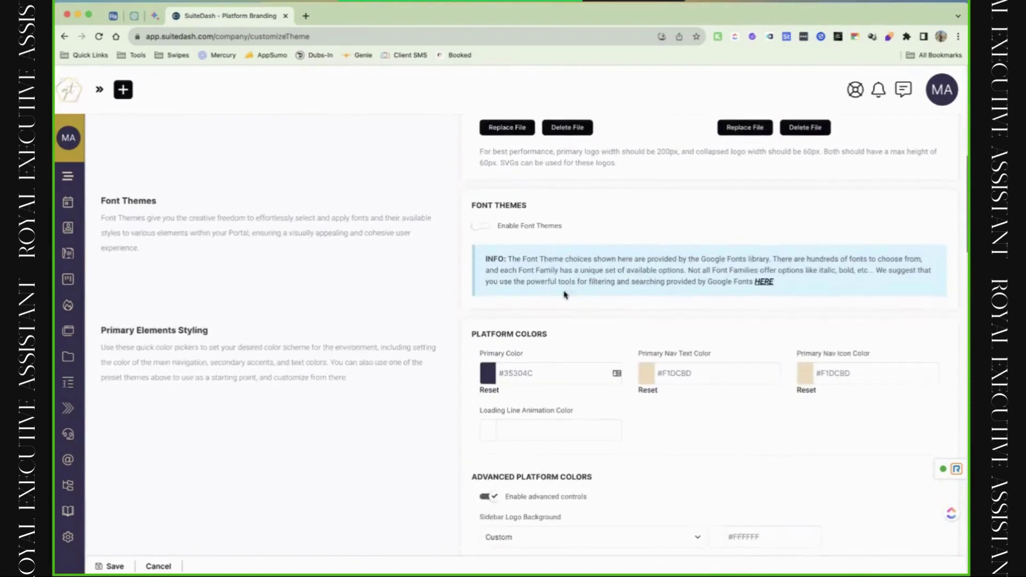
Enable font themes, browse the primary headers font list, and keep the sidebar expanded
left_click(482, 230)
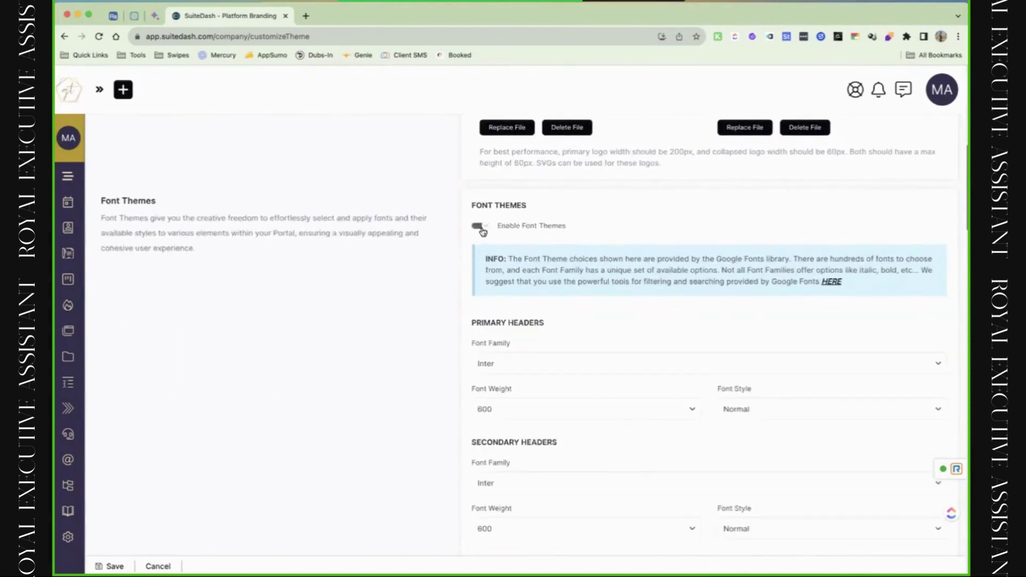
left_click(573, 367)
scroll(570, 426, "down", 1)
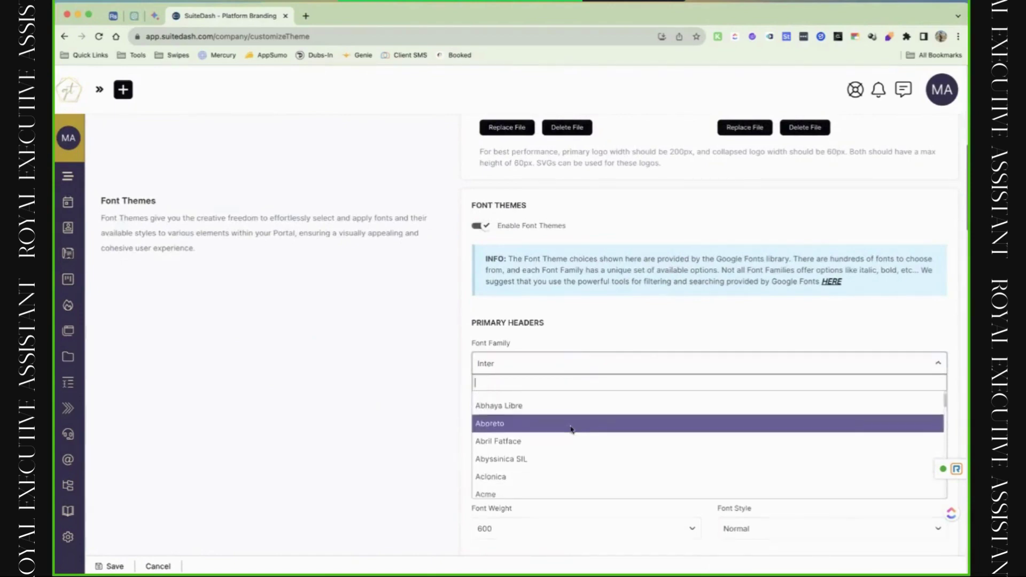
left_click(597, 358)
scroll(605, 344, "down", 3)
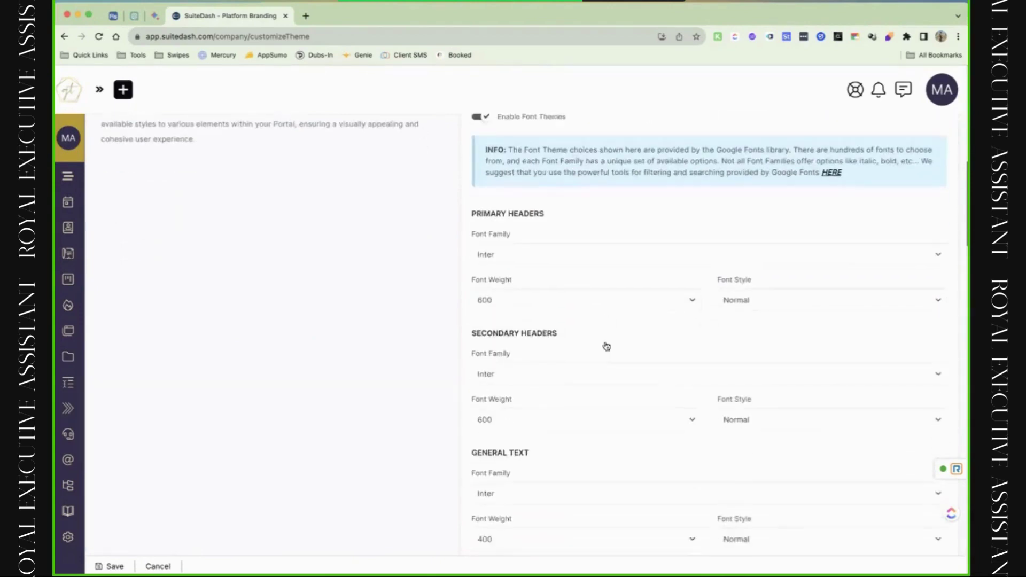
scroll(607, 342, "up", 1)
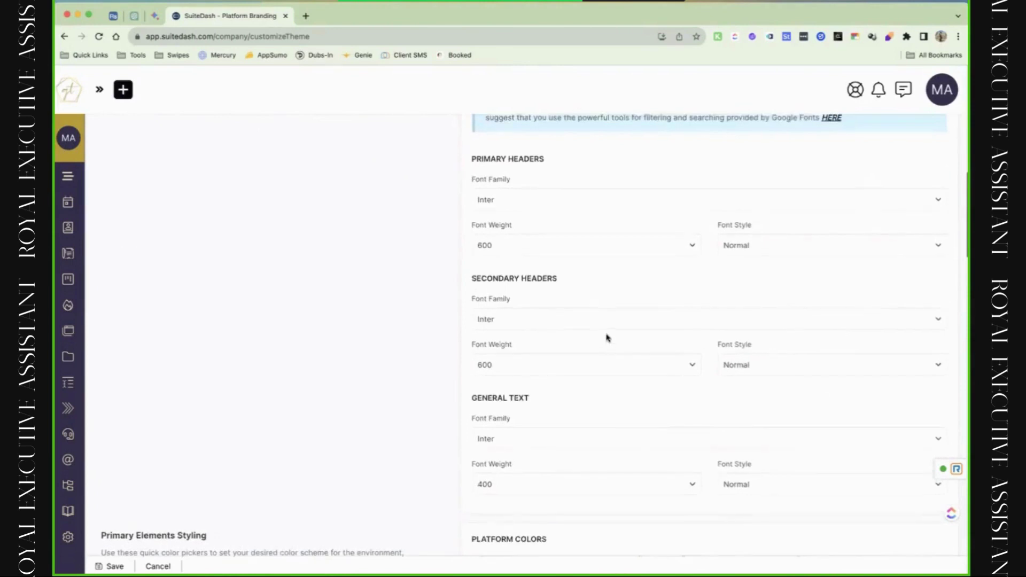
scroll(607, 326, "up", 1)
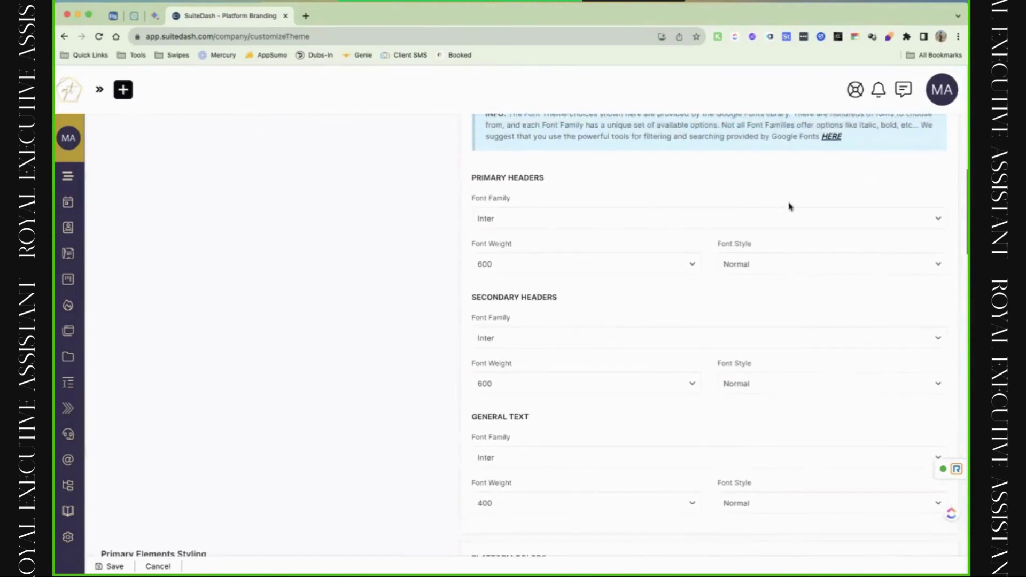
left_click(673, 214)
scroll(589, 281, "down", 5)
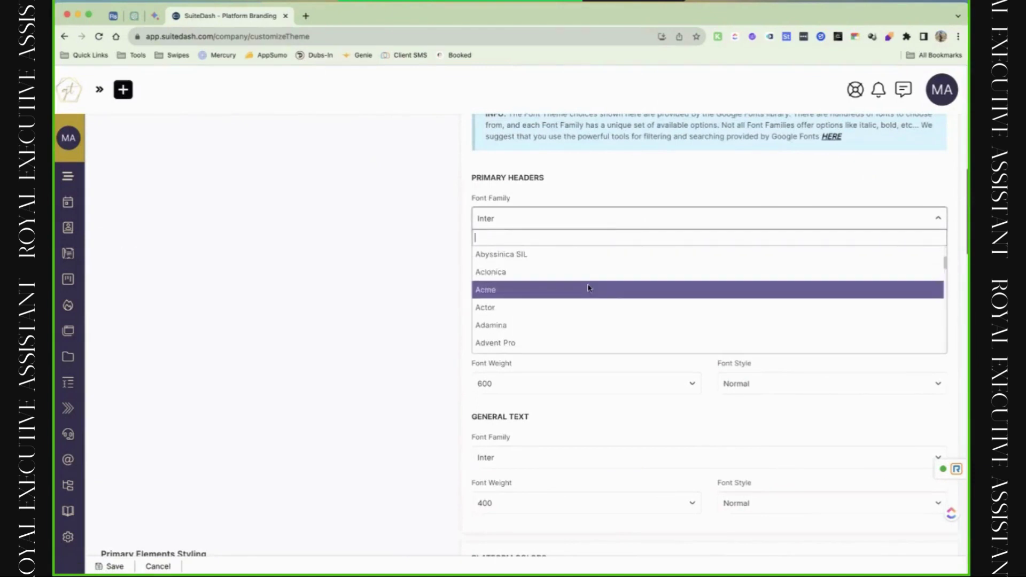
scroll(588, 288, "down", 2)
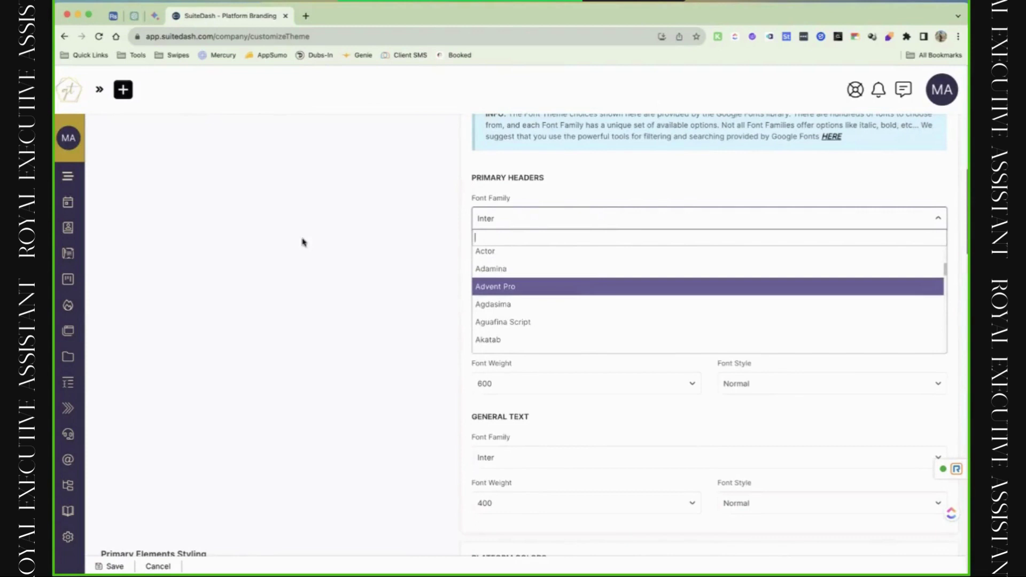
mouse_move(81, 166)
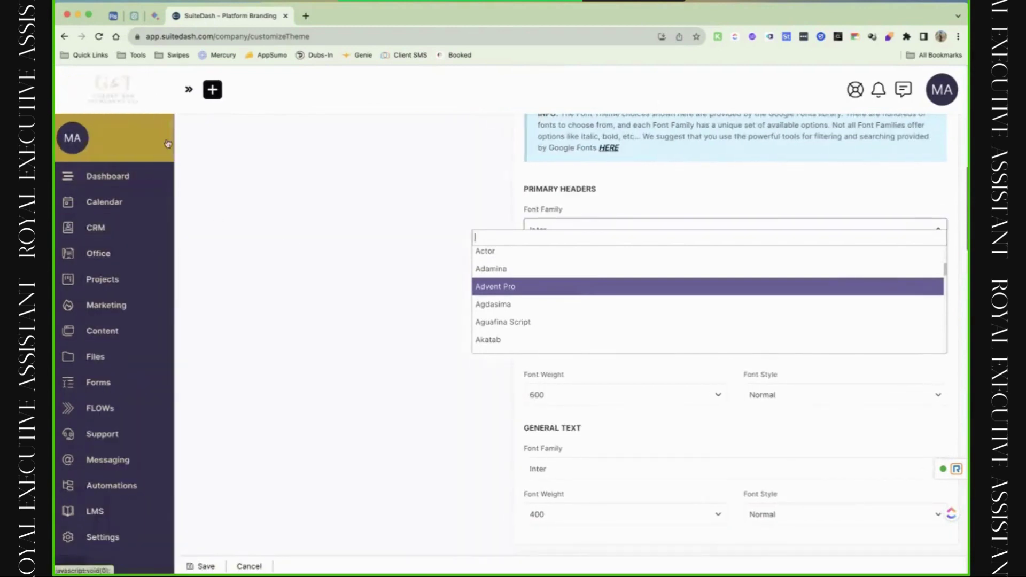
left_click(183, 101)
left_click(99, 90)
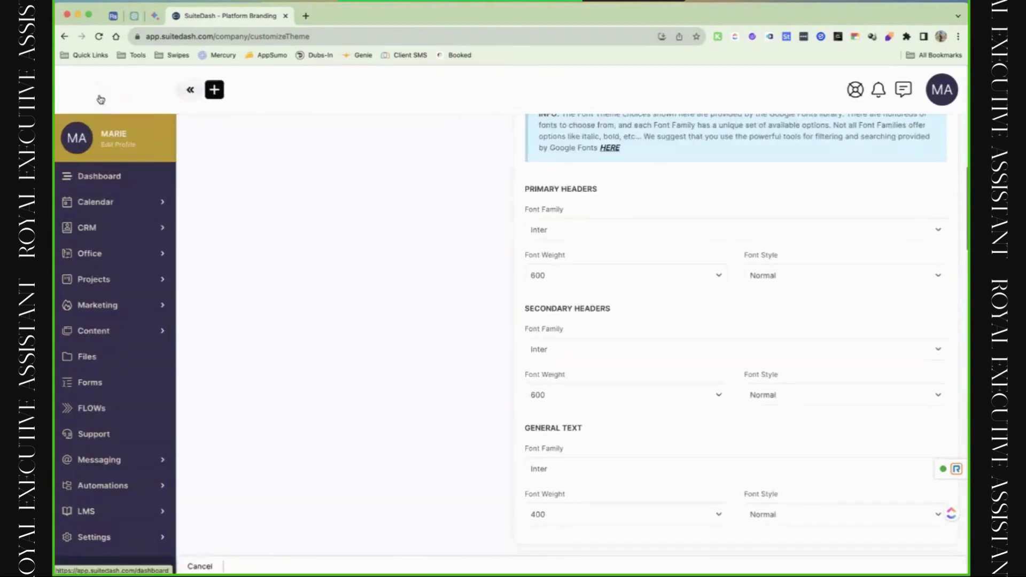
Set primary headers to Alef at weight 400, after trying Aboreto and weight 700
left_click(609, 231)
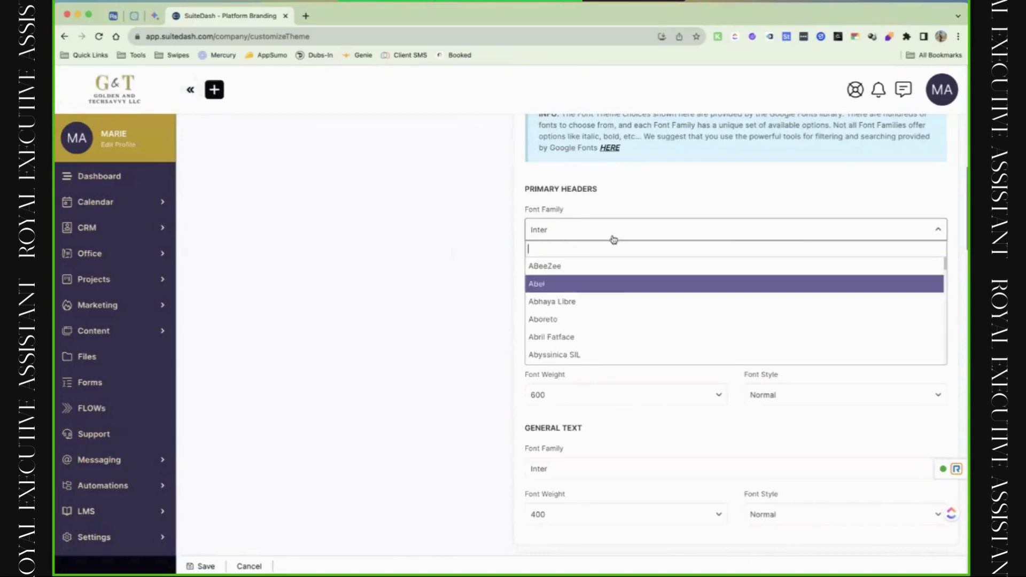
left_click(593, 317)
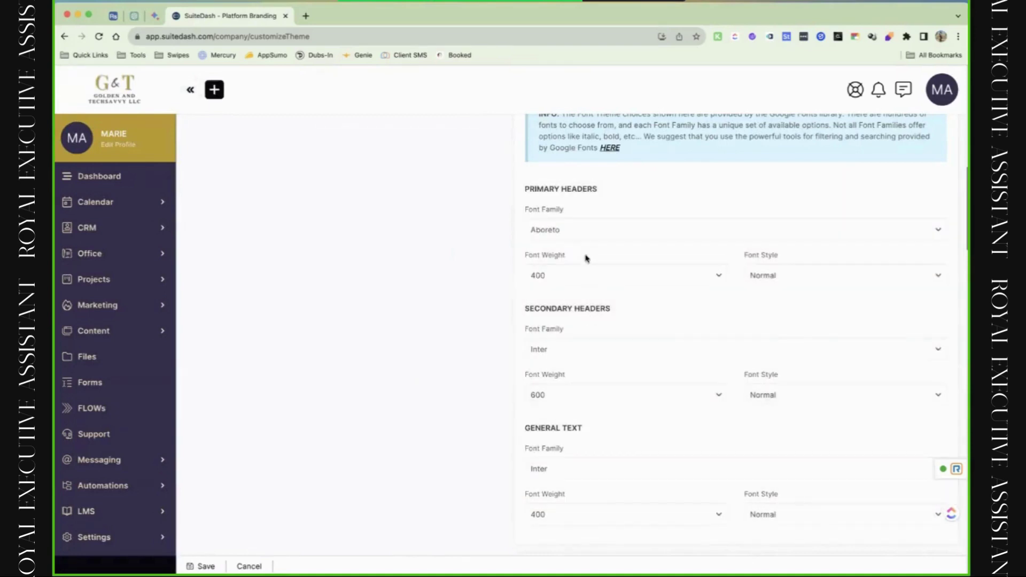
left_click(586, 231)
scroll(593, 328, "down", 5)
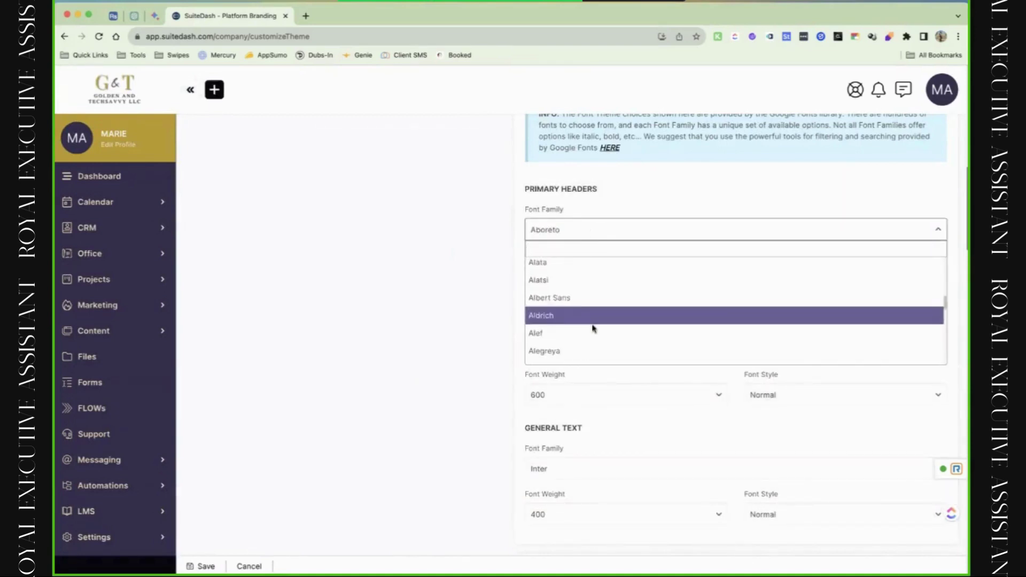
left_click(592, 339)
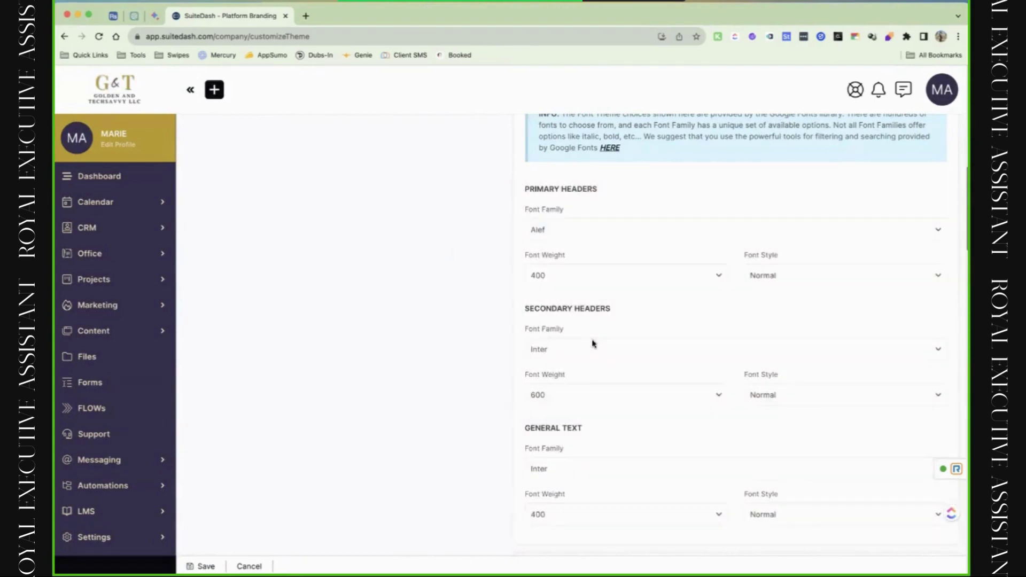
scroll(593, 343, "down", 2)
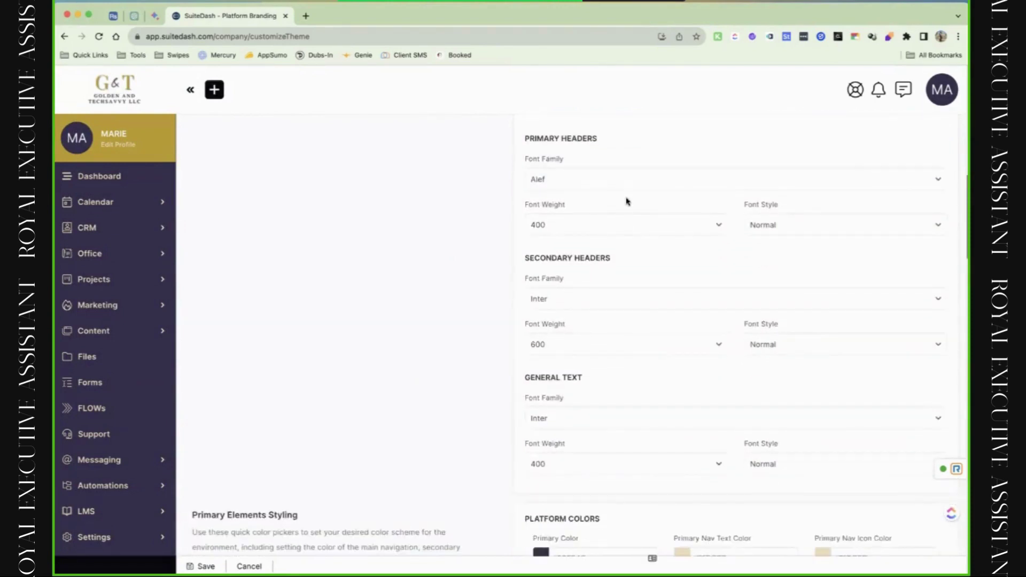
left_click(606, 231)
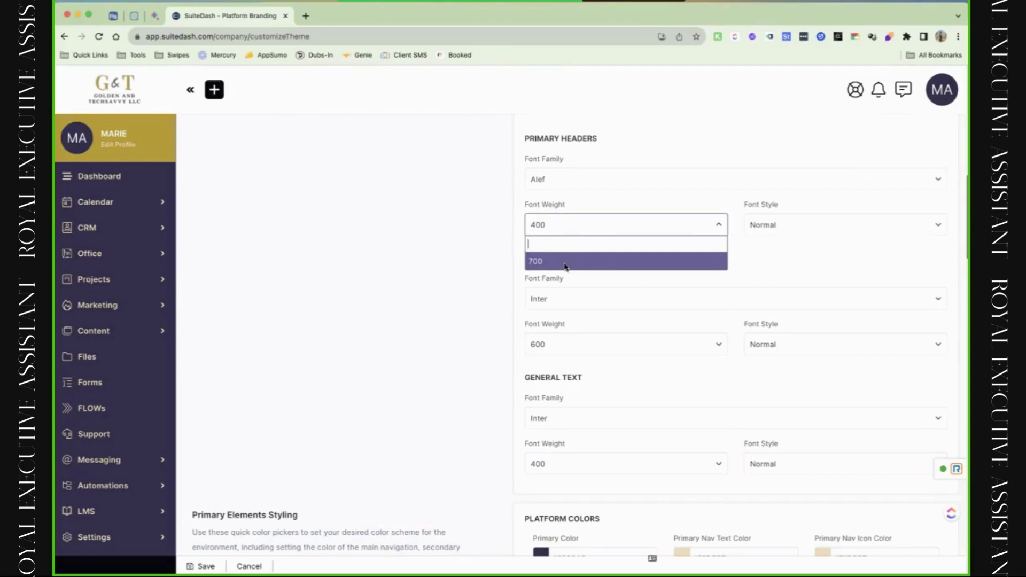
left_click(537, 262)
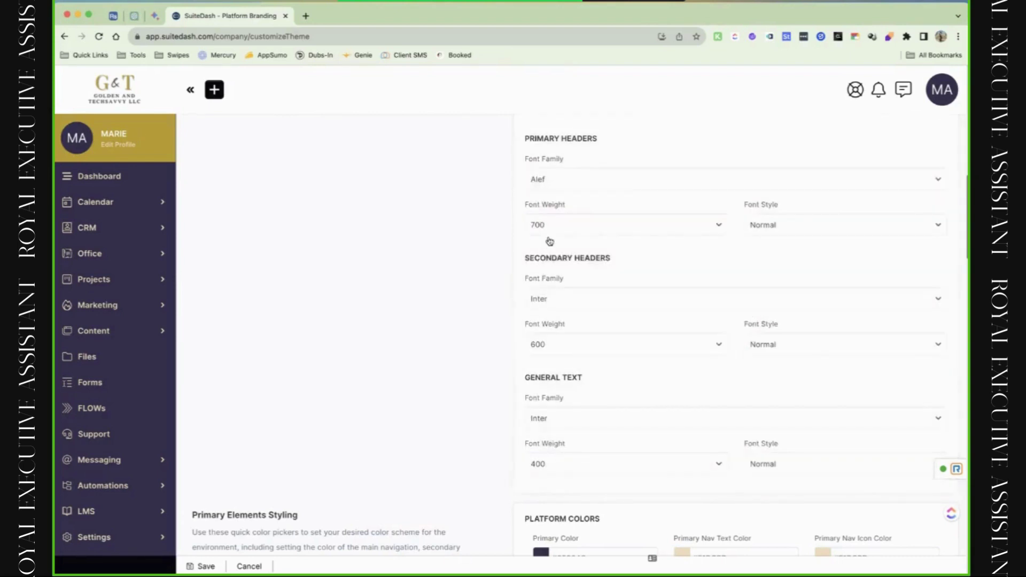
left_click(556, 225)
left_click(565, 259)
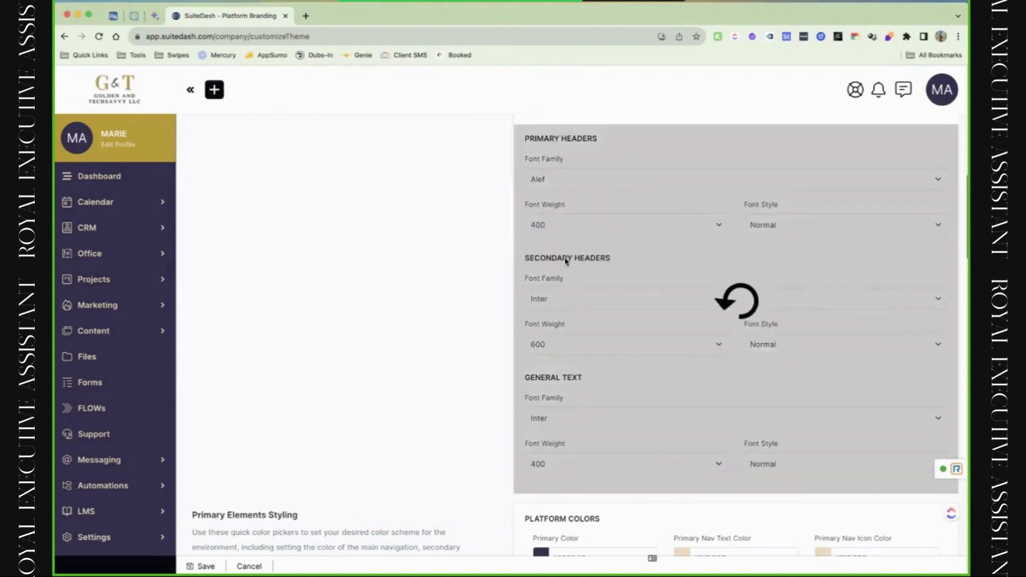
left_click(749, 223)
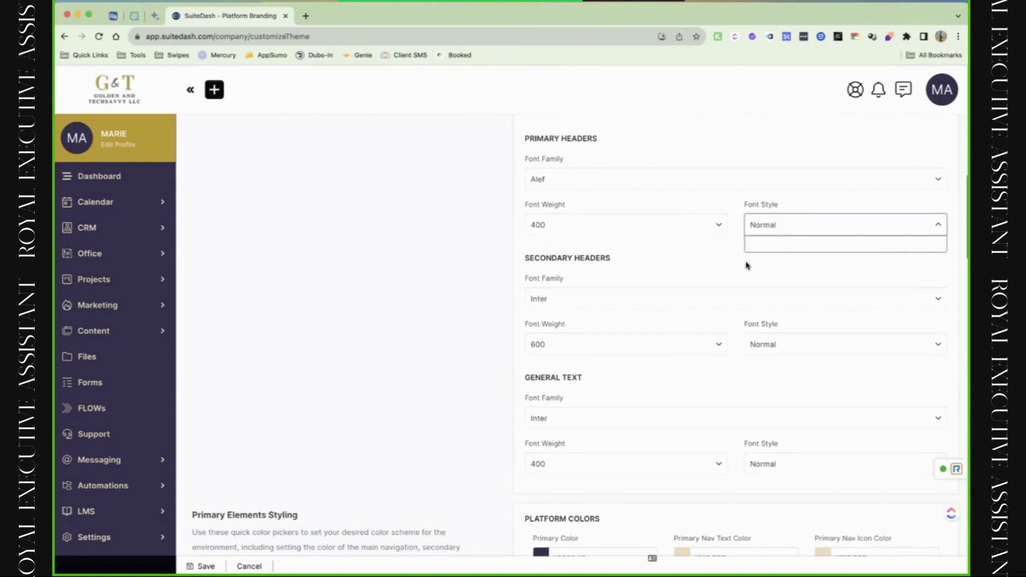
Set secondary headers to Amiri Quran, after trying Abril Fatface and Aguafina Script
left_click(614, 309)
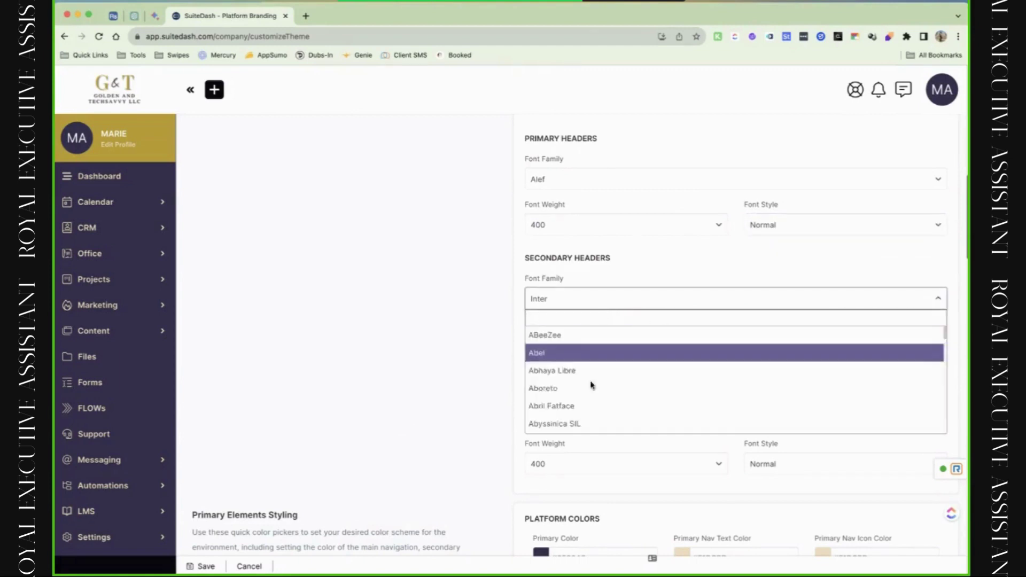
left_click(588, 412)
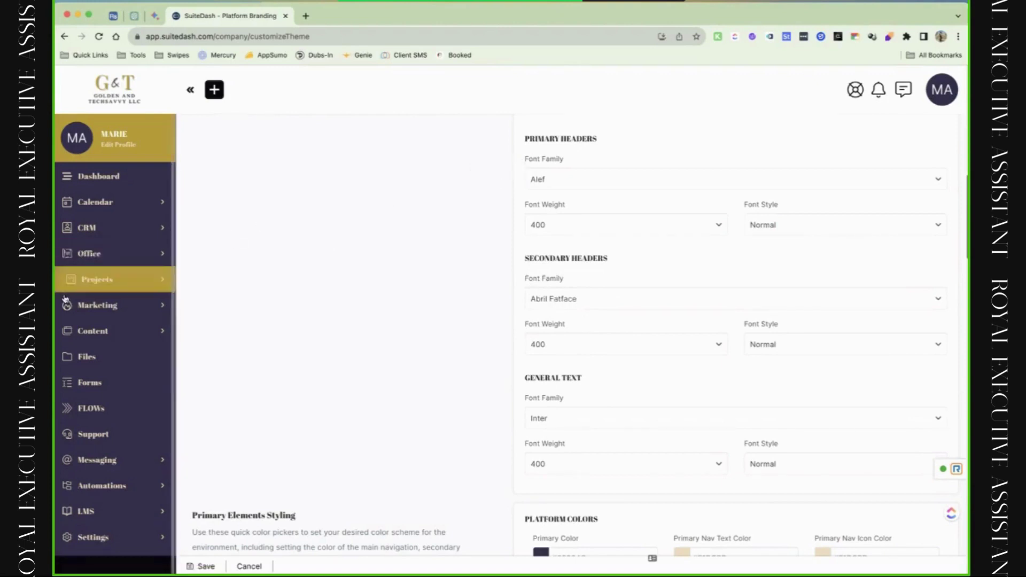
left_click(615, 299)
scroll(593, 363, "down", 5)
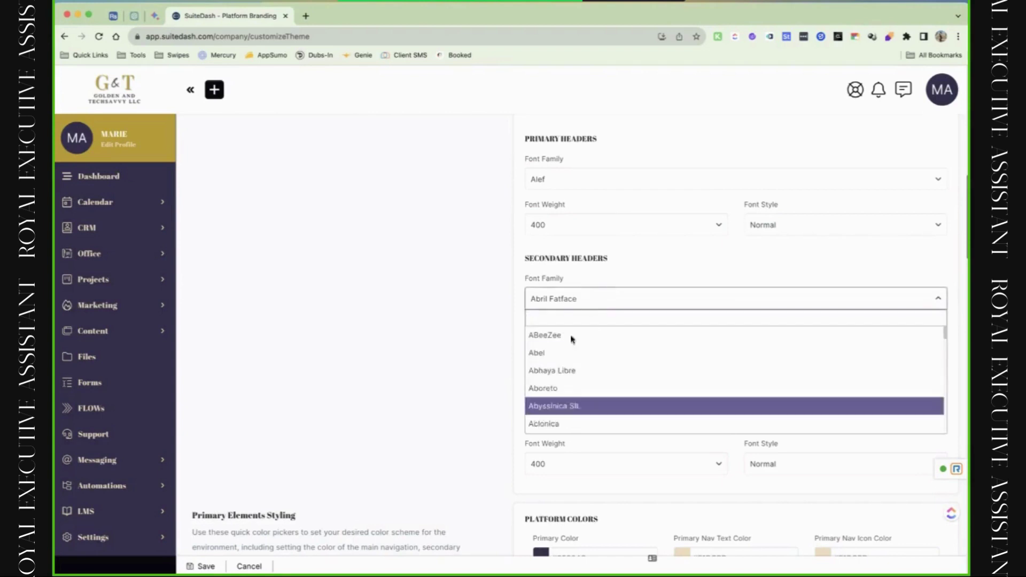
left_click(597, 425)
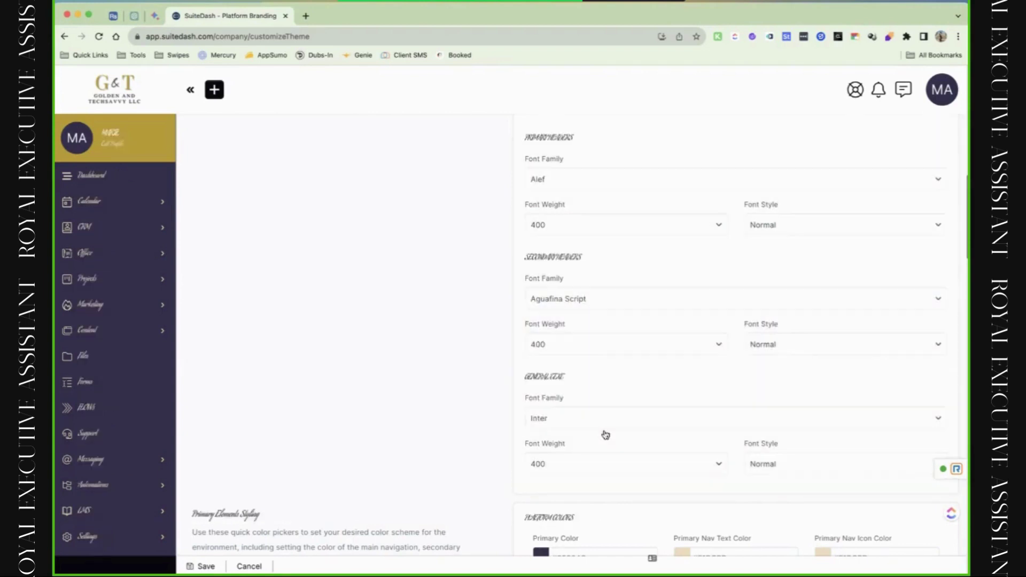
left_click(616, 294)
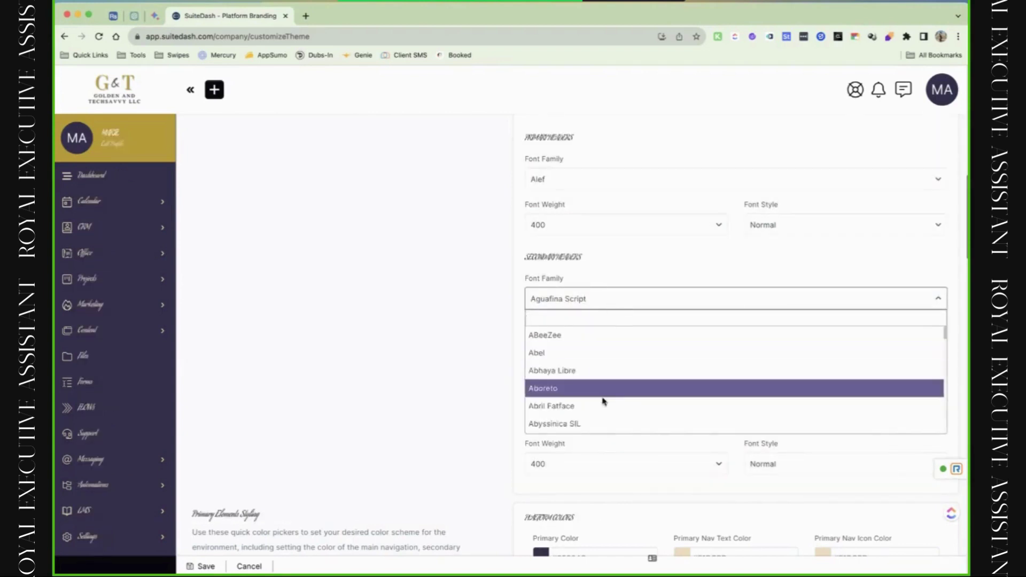
scroll(603, 401, "down", 5)
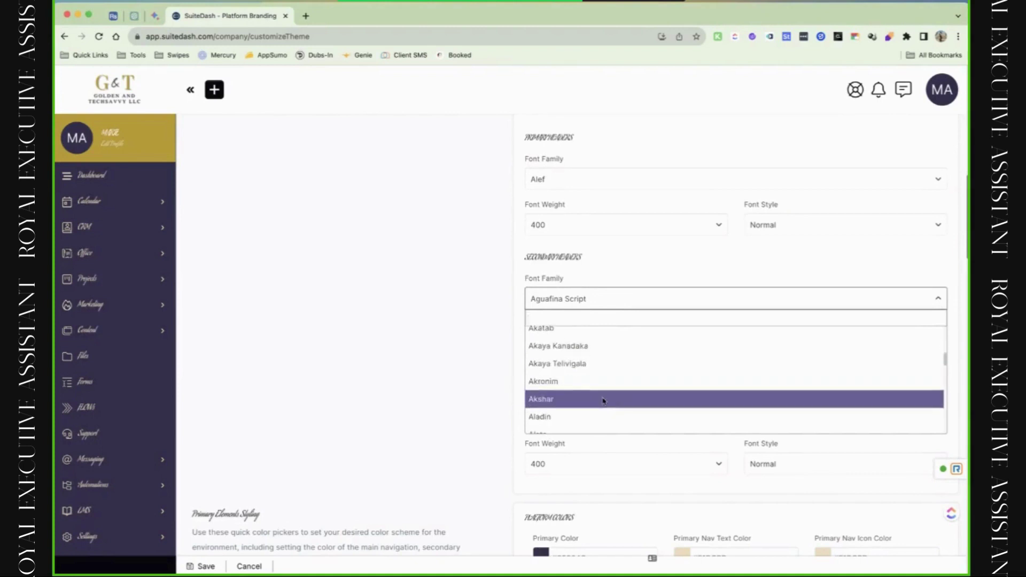
scroll(602, 401, "down", 10)
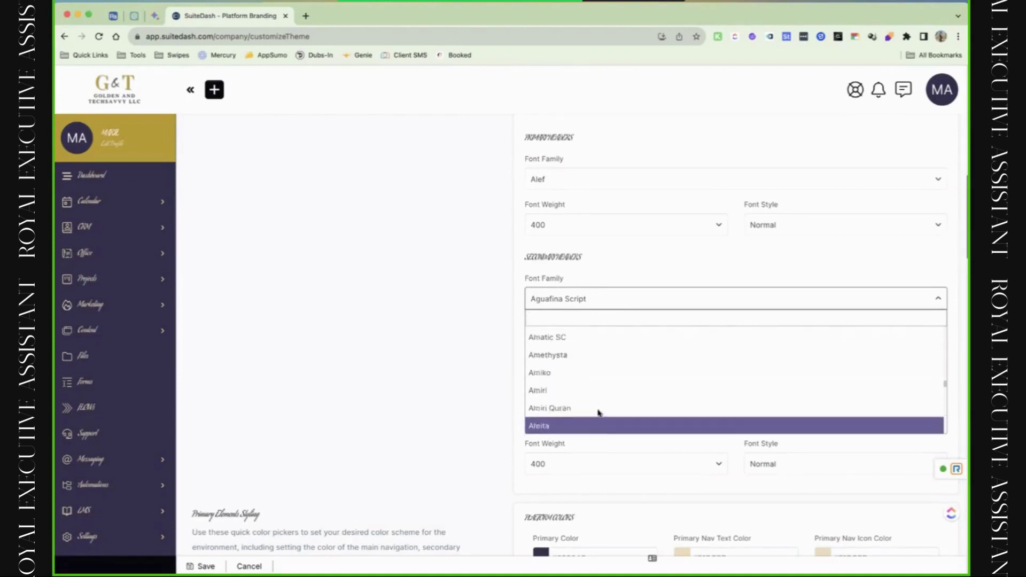
left_click(601, 409)
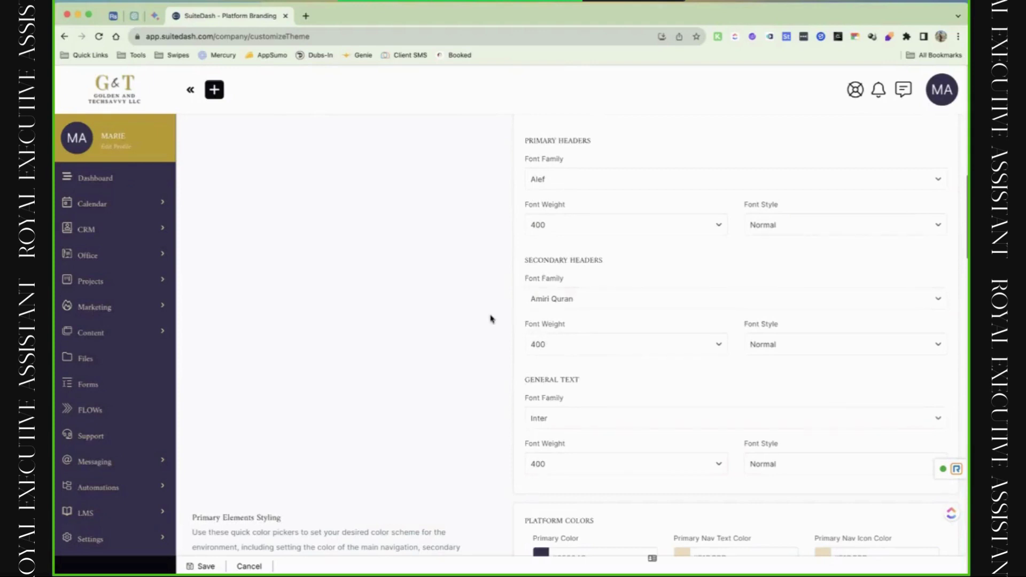
left_click(686, 347)
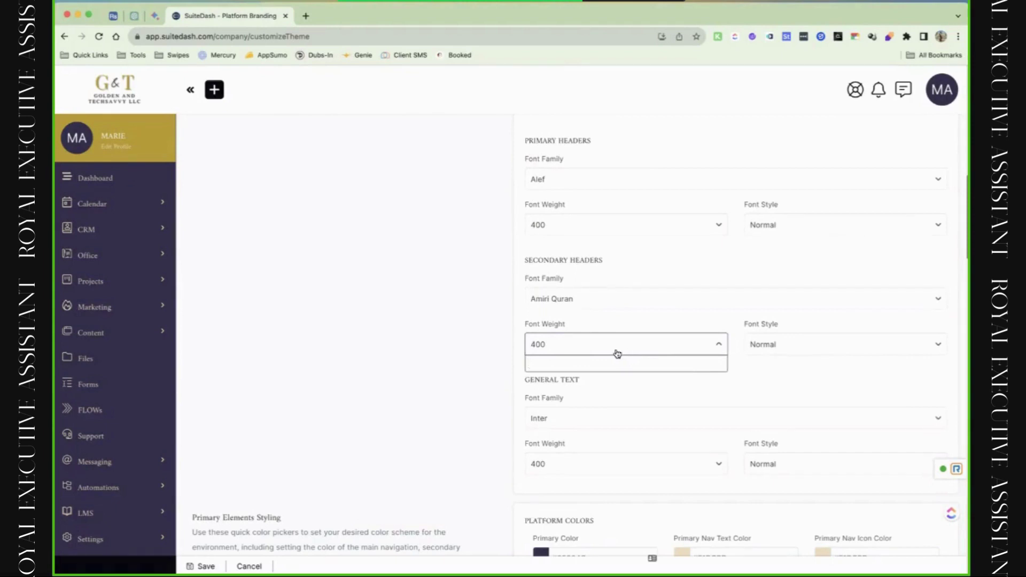
Set the general text font to Poppins, after briefly choosing Agdasima
left_click(623, 426)
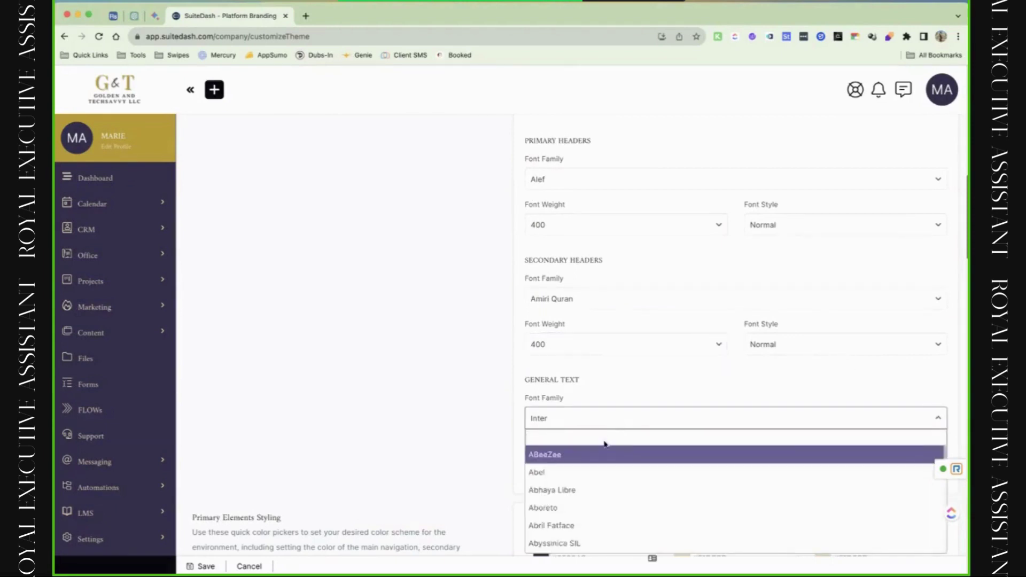
scroll(581, 517, "down", 5)
left_click(580, 514)
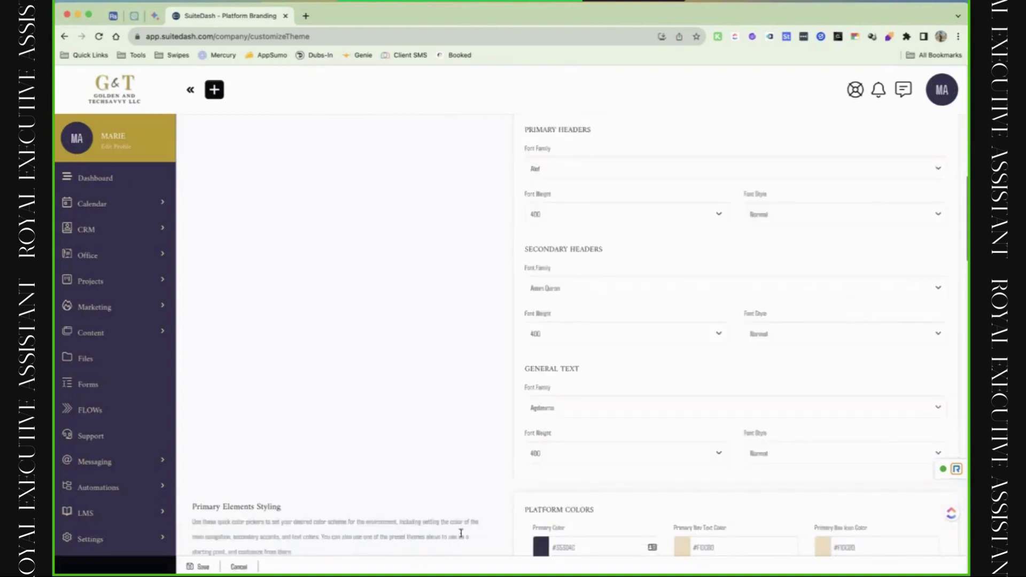
left_click(608, 409)
scroll(604, 495, "down", 4)
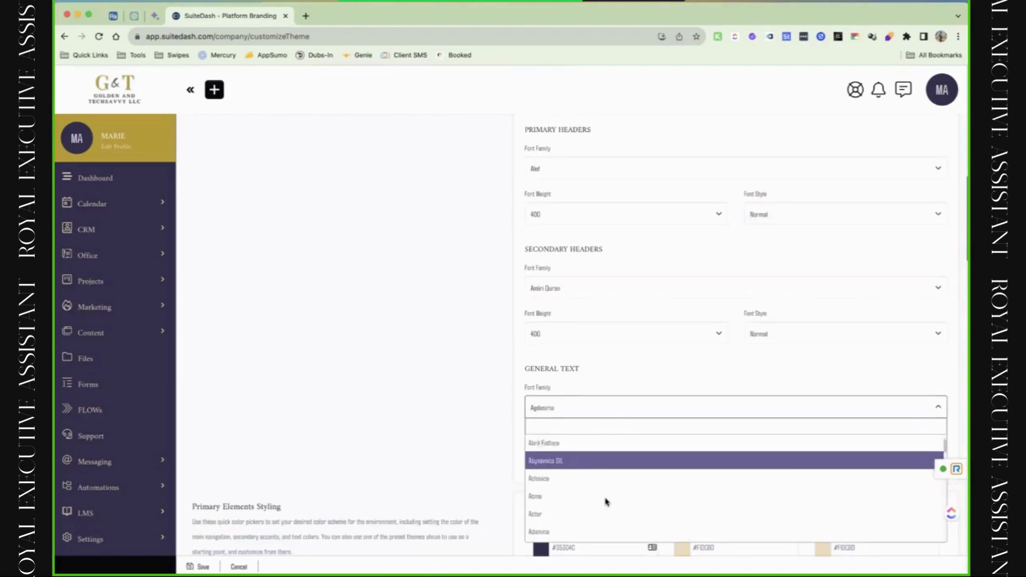
type("r")
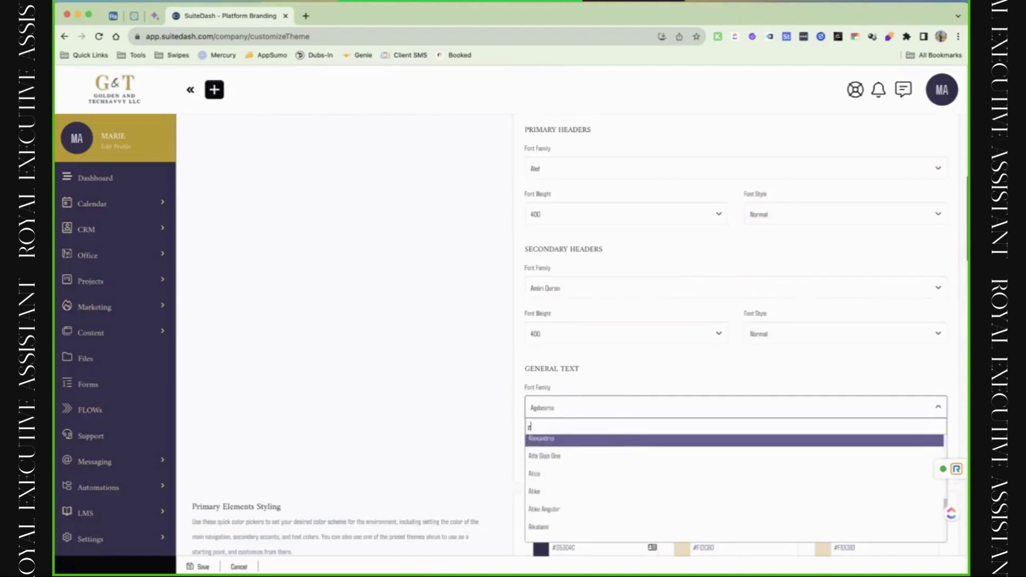
type("op")
key("Down")
key("Down")
key("Down")
key("Return")
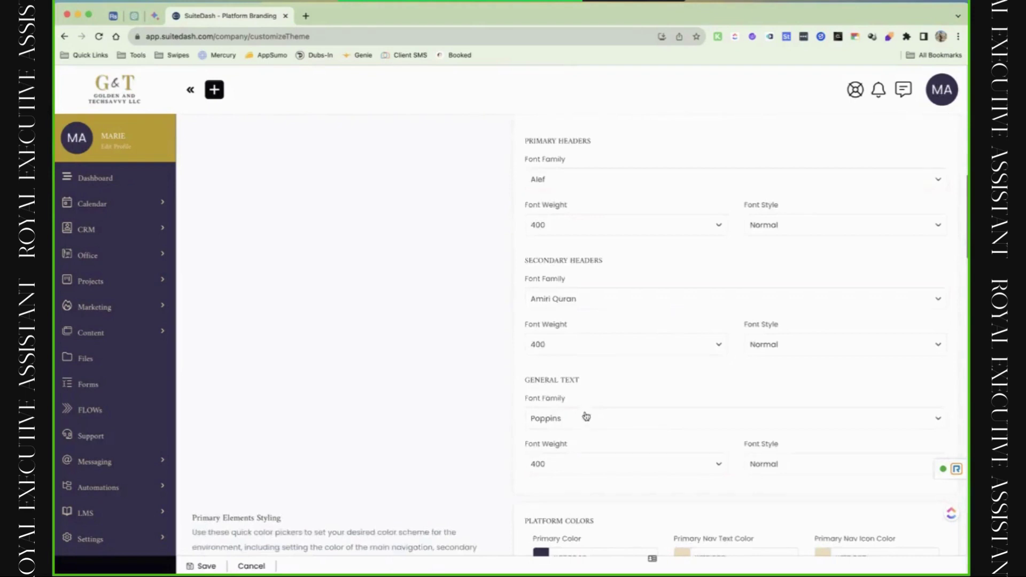
Set secondary and primary headers to Poppins, with secondary headers at weight 600
left_click(587, 298)
type("pop")
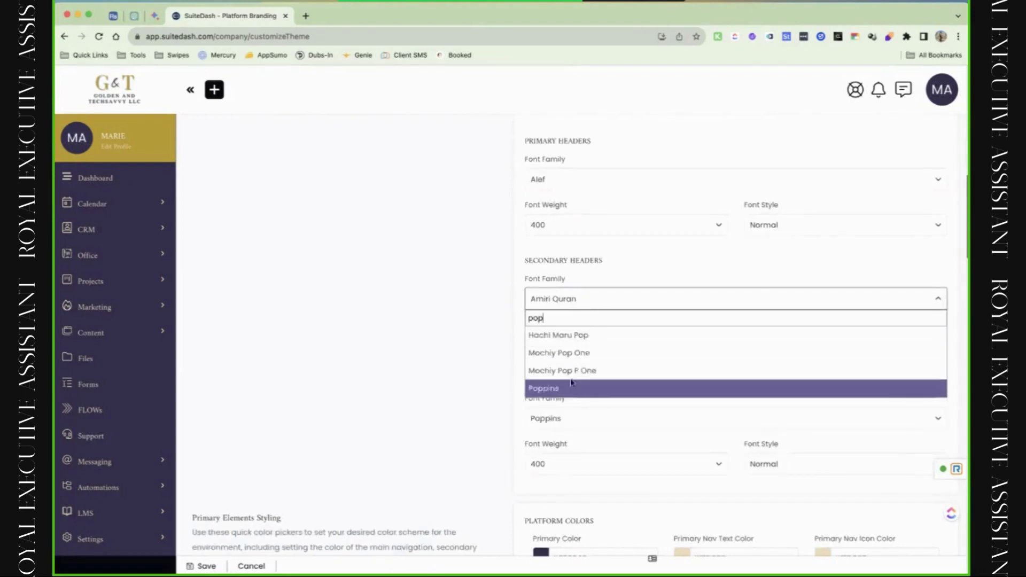
left_click(570, 386)
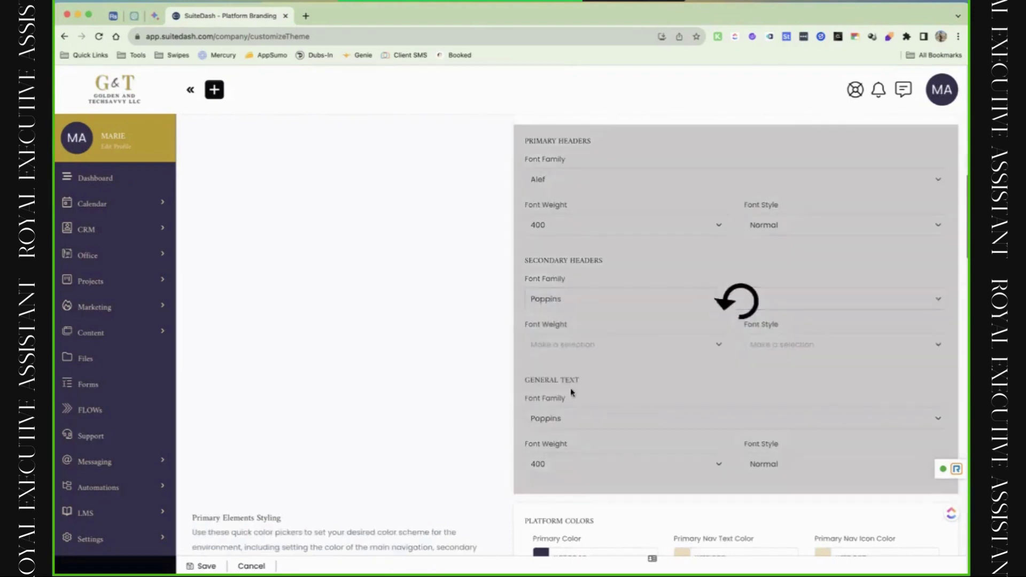
left_click(569, 186)
type("pop")
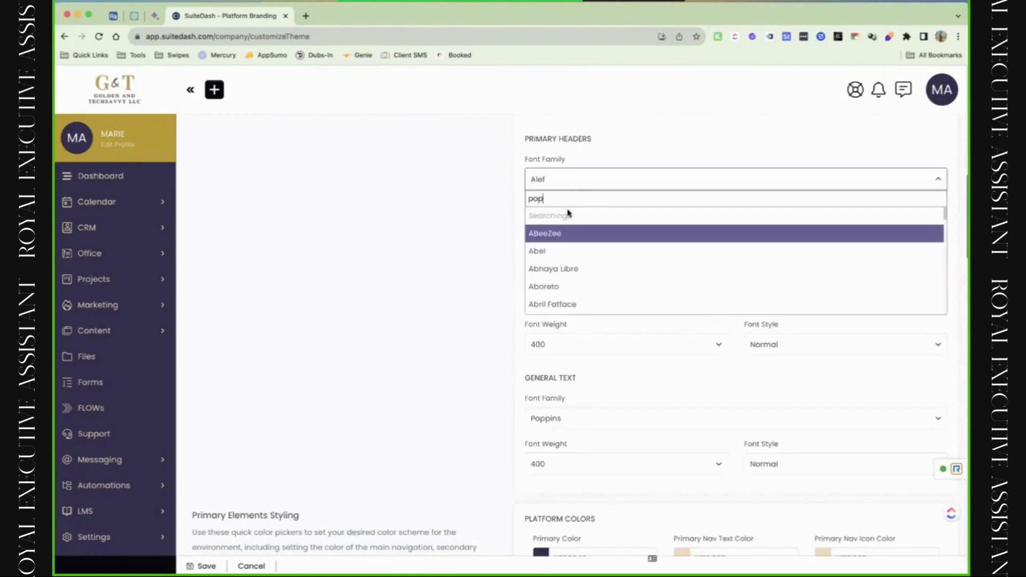
left_click(550, 268)
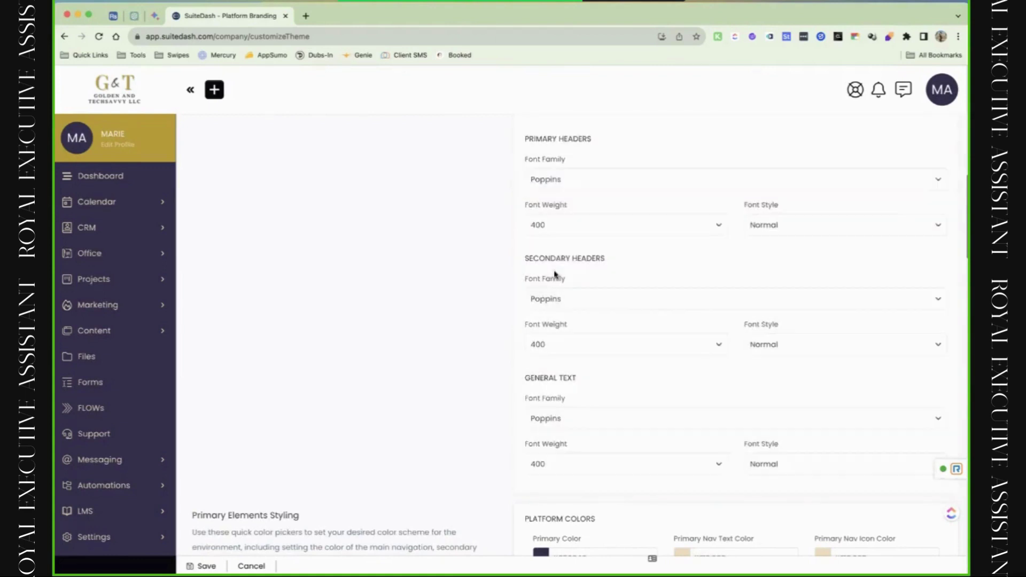
left_click(560, 345)
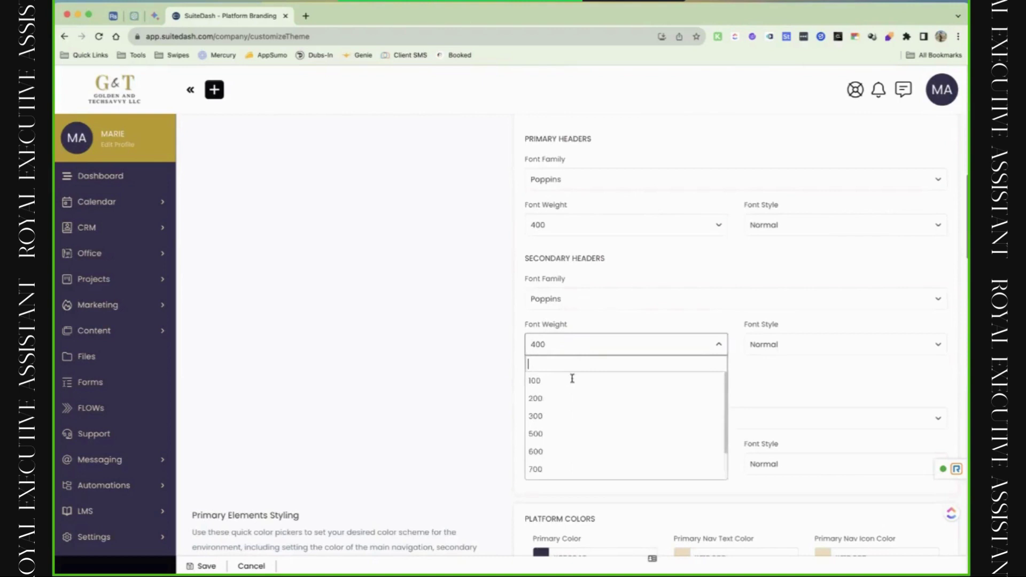
left_click(582, 452)
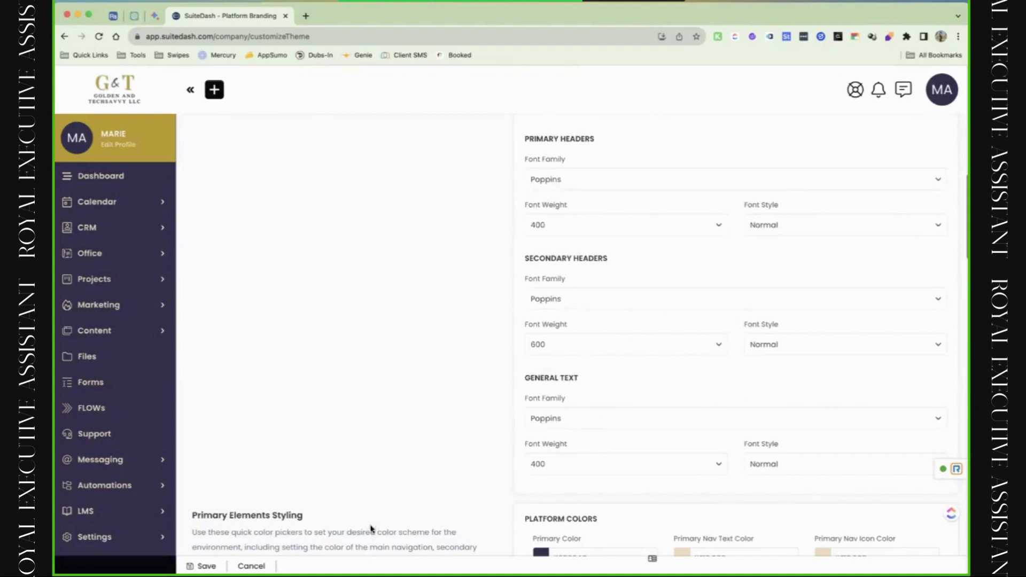
Set the primary colour to pure black #000000
scroll(518, 442, "down", 5)
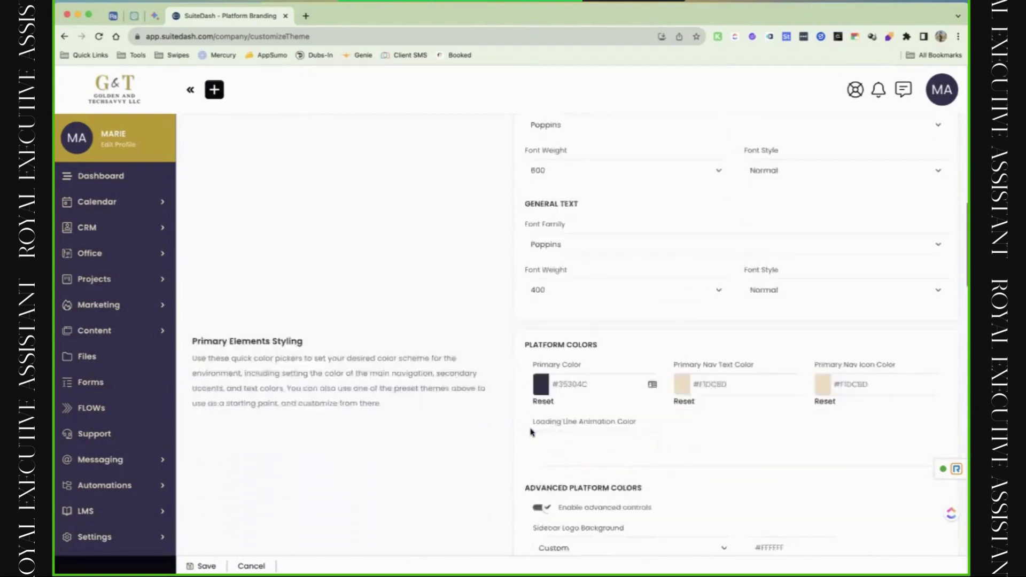
scroll(532, 432, "down", 2)
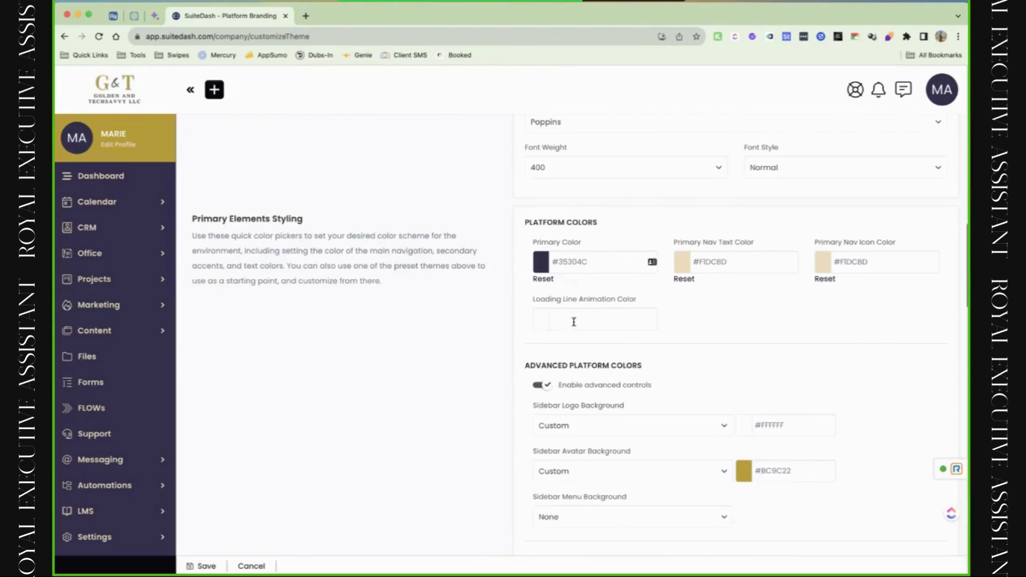
left_click(585, 263)
left_click(585, 292)
left_click(530, 354)
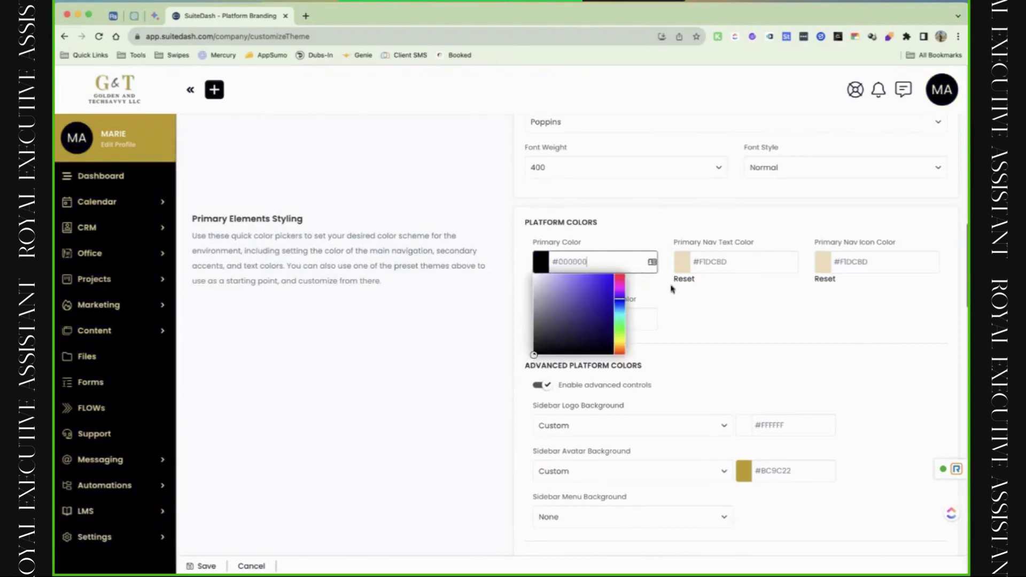
Set the primary nav text colour to near-white #FDFDFC
left_click(720, 261)
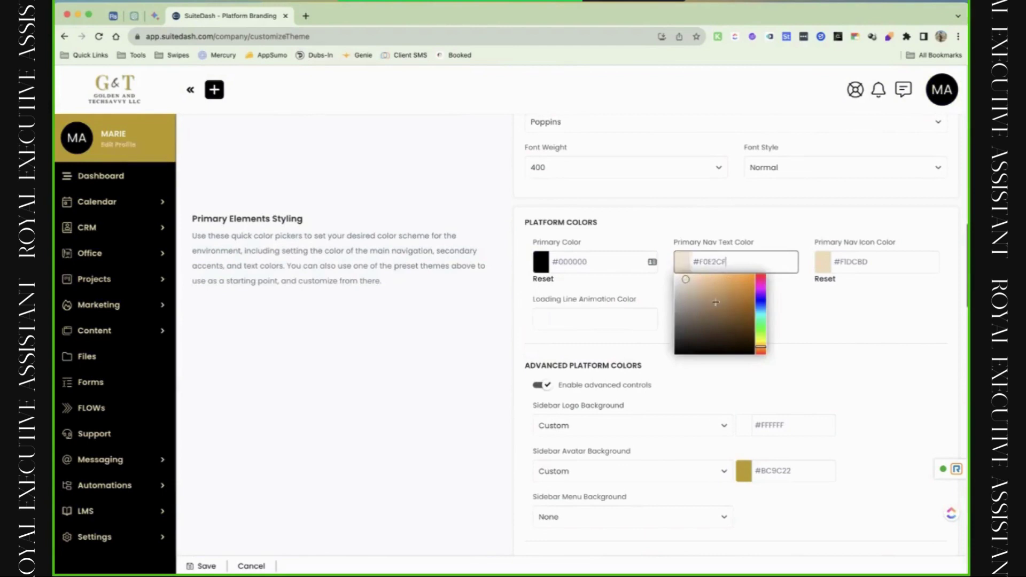
left_click(652, 261)
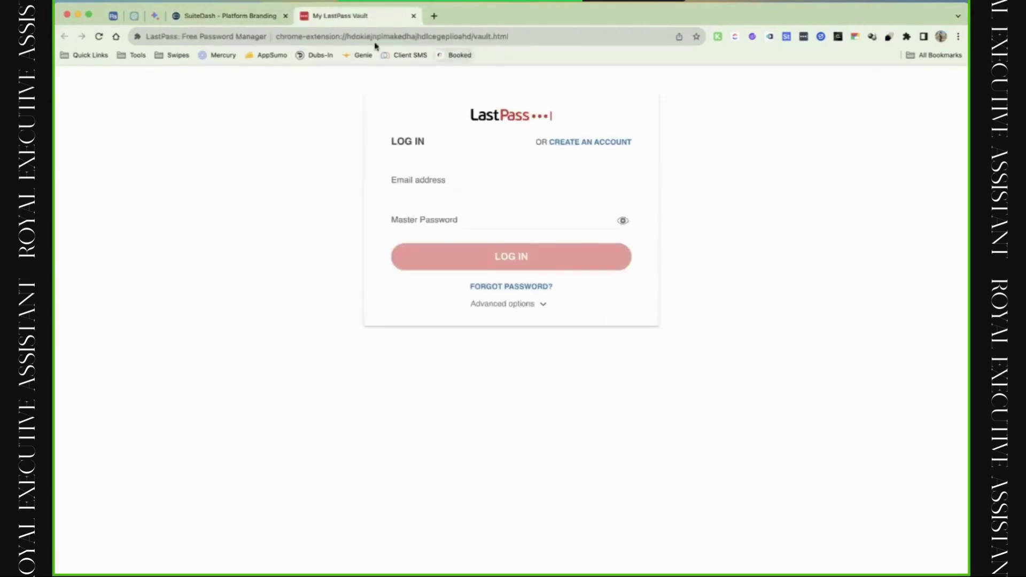
left_click(413, 16)
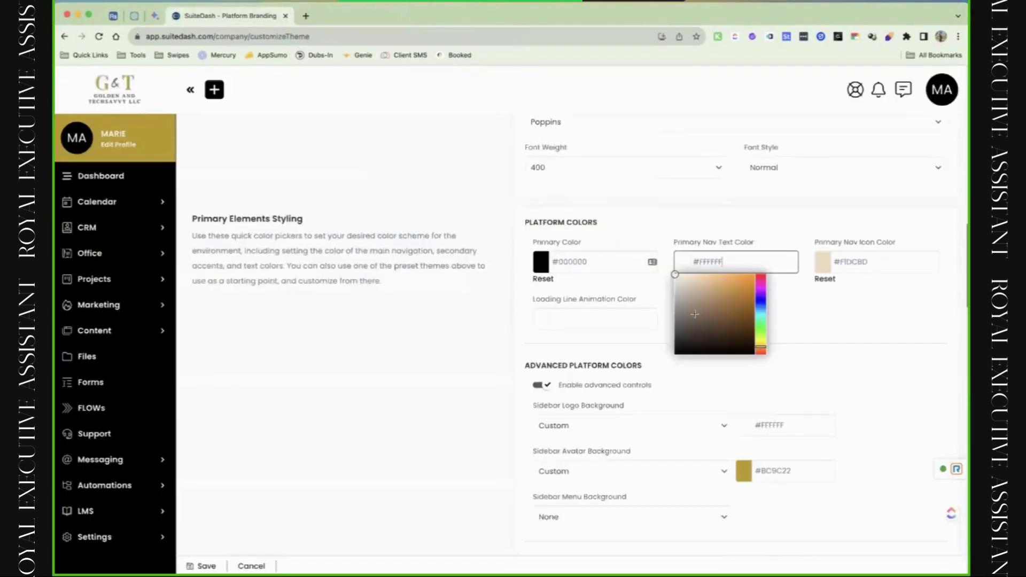
left_click(652, 261)
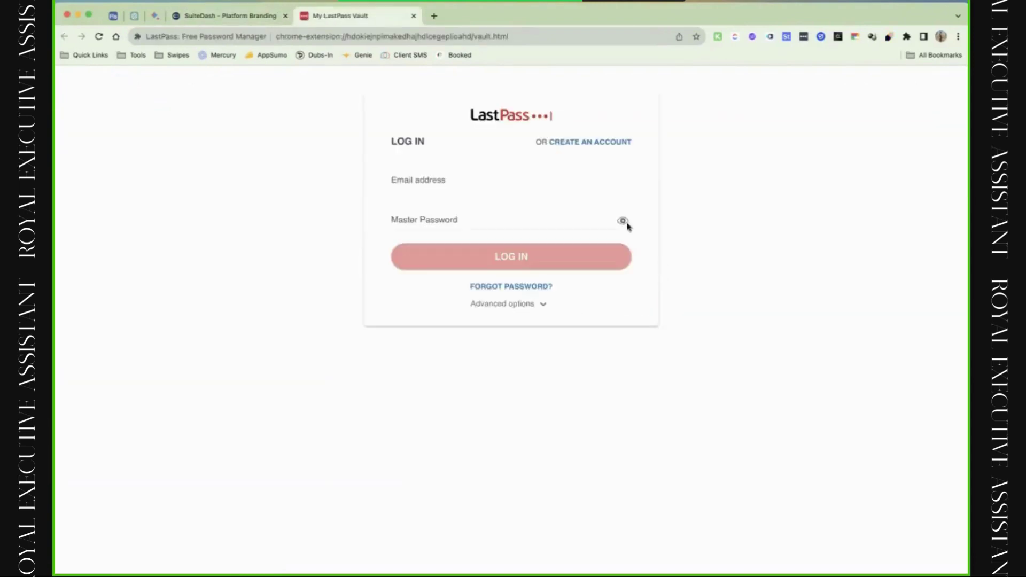
left_click(413, 16)
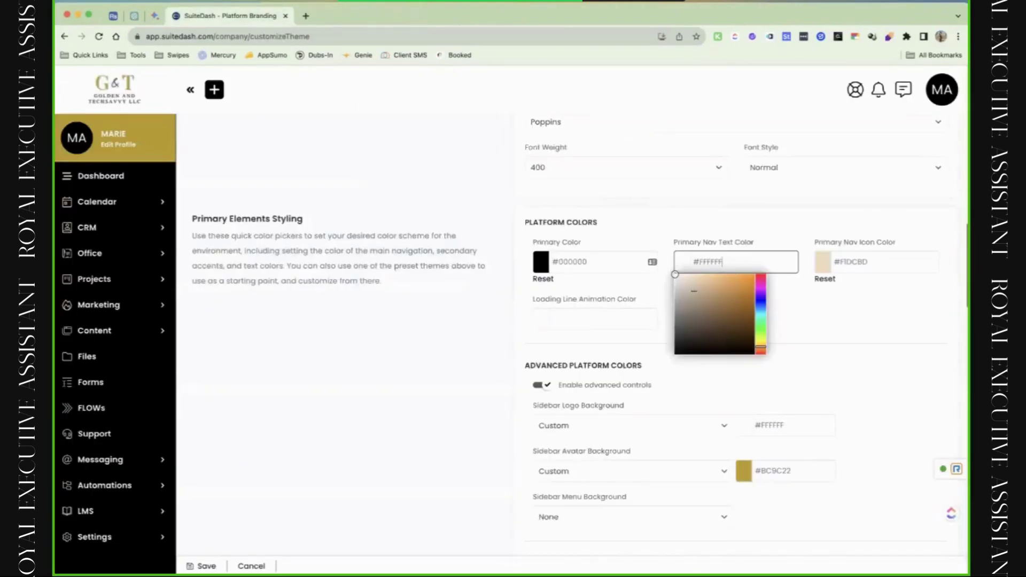
left_click(826, 306)
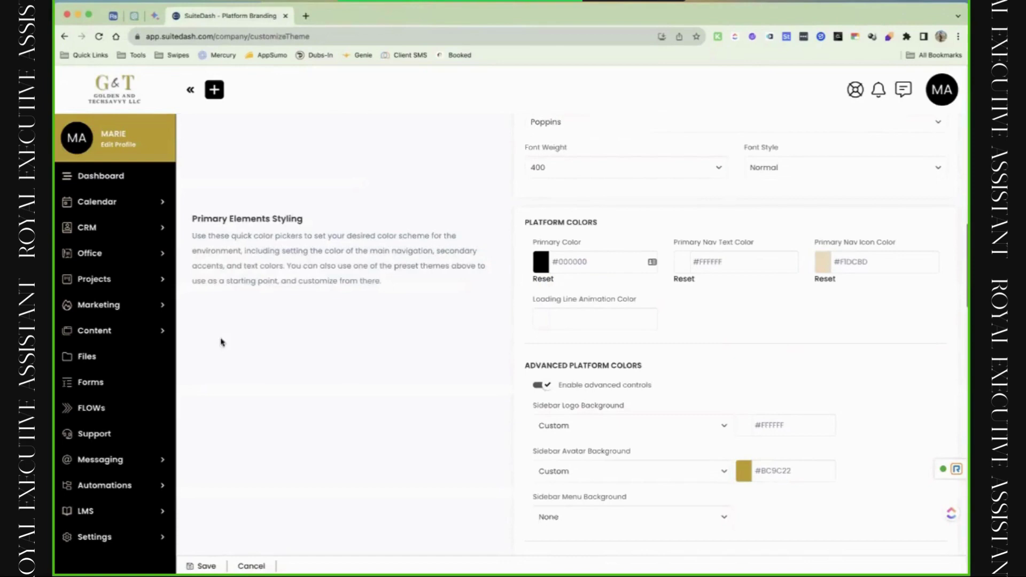
left_click(748, 264)
double_click(753, 262)
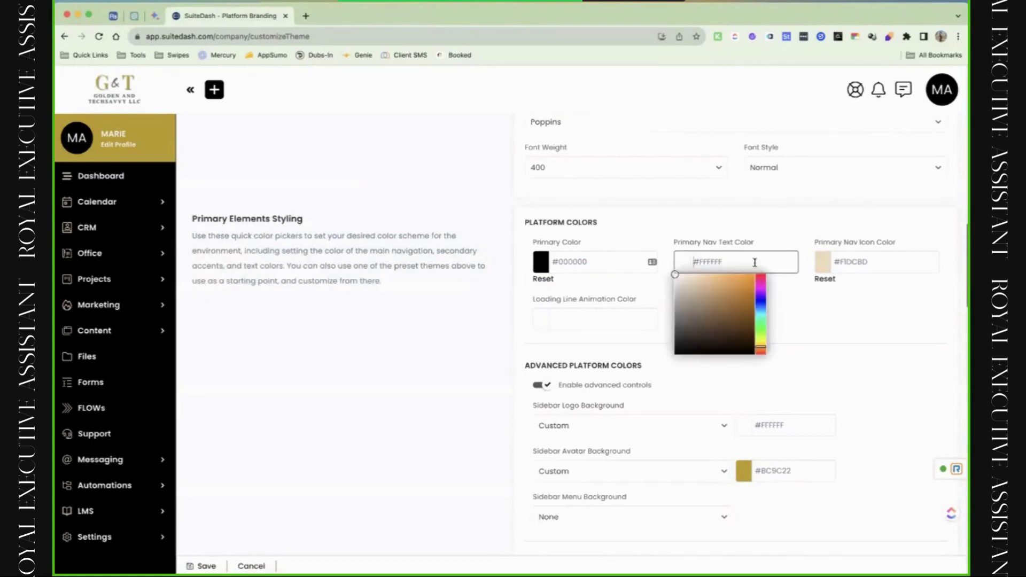
type("#FF8800")
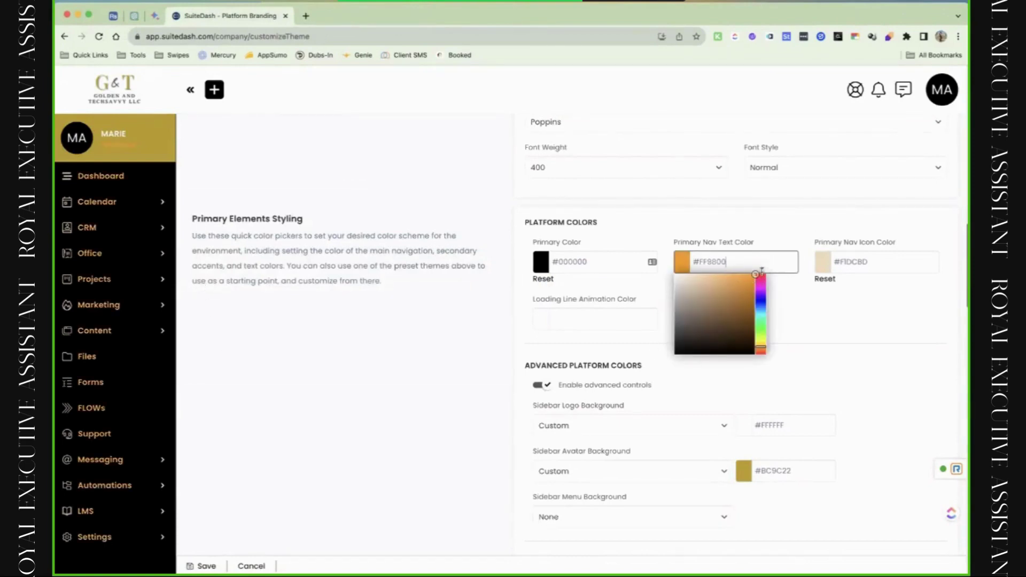
key("super+a")
type("#FDFDFC")
left_click(847, 297)
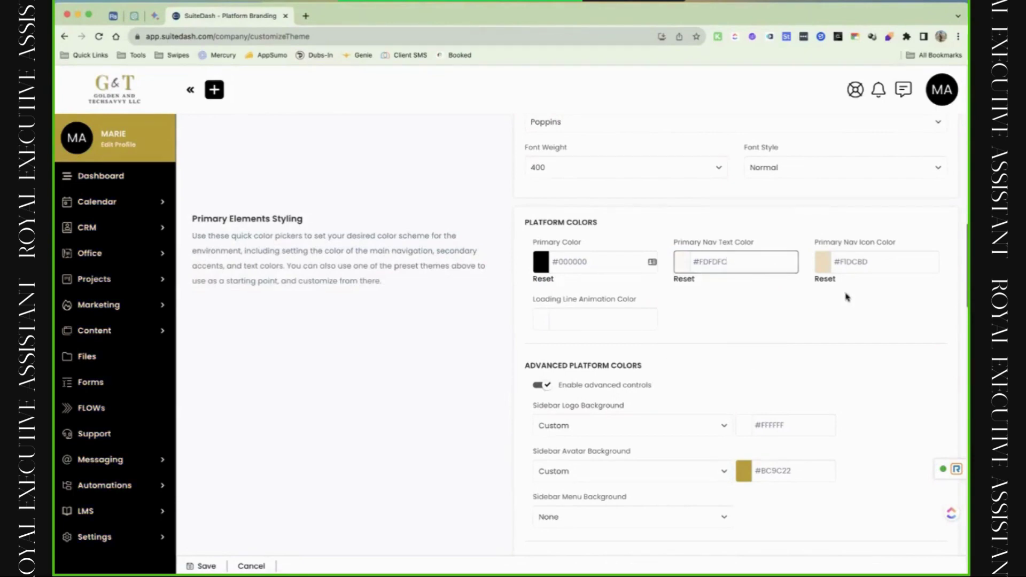
Drag the nav icon colour picker to off-white #F5F3F0
left_click(852, 261)
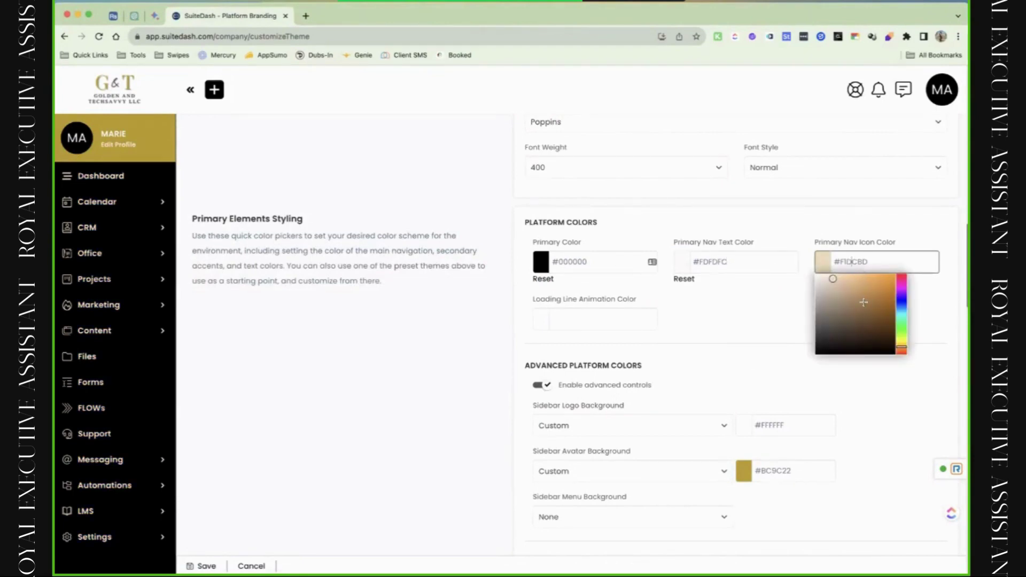
mouse_move(864, 303)
left_mouse_down()
mouse_move(878, 348)
mouse_move(812, 362)
left_mouse_up()
left_click_drag(881, 314, 818, 279)
Inspect the loading line colour picker unchanged, then reset nav text colour to default #F1DCBD
left_click(806, 302)
left_click(631, 324)
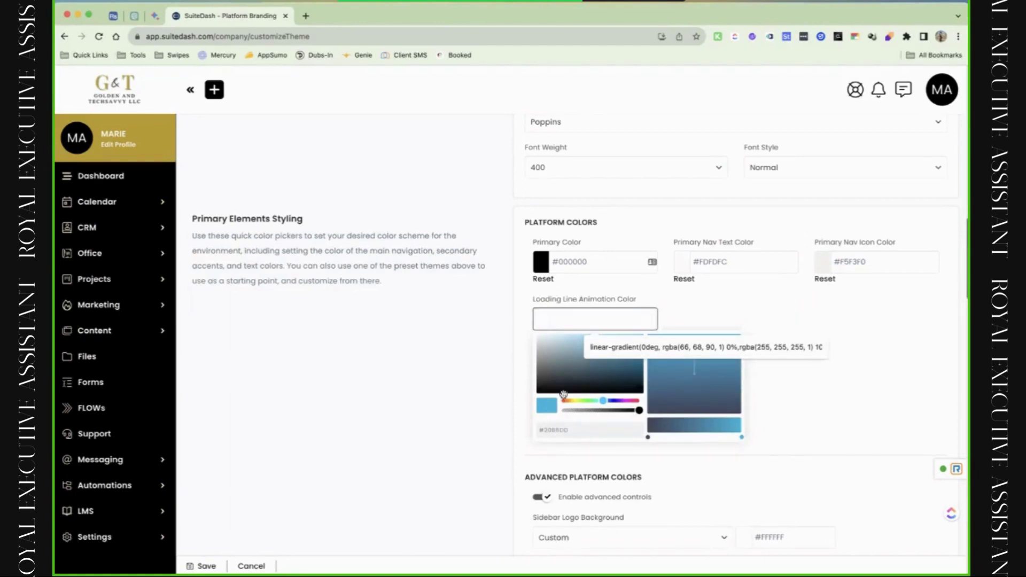
left_click(674, 300)
left_click(598, 324)
left_click(683, 326)
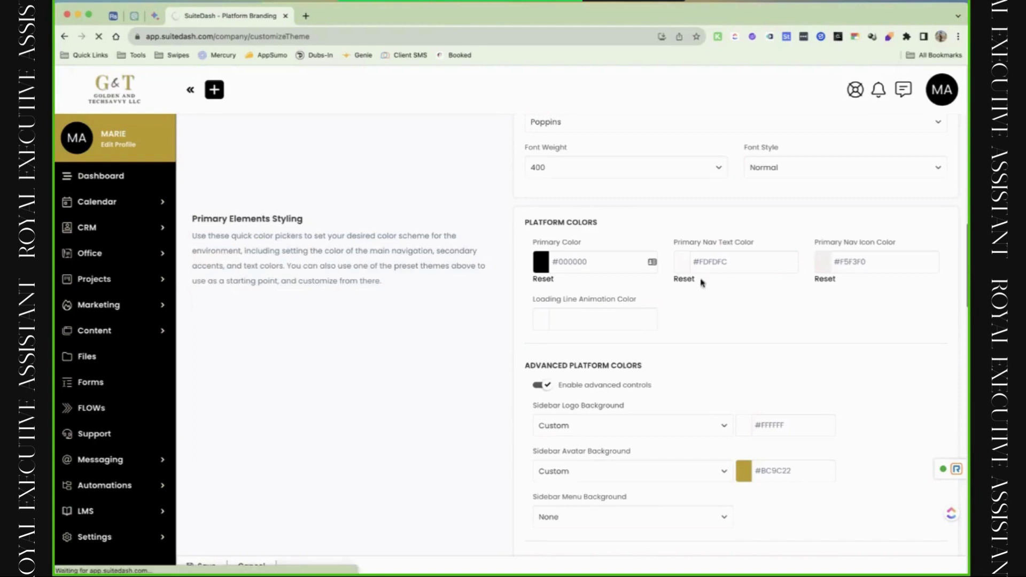
left_click(687, 289)
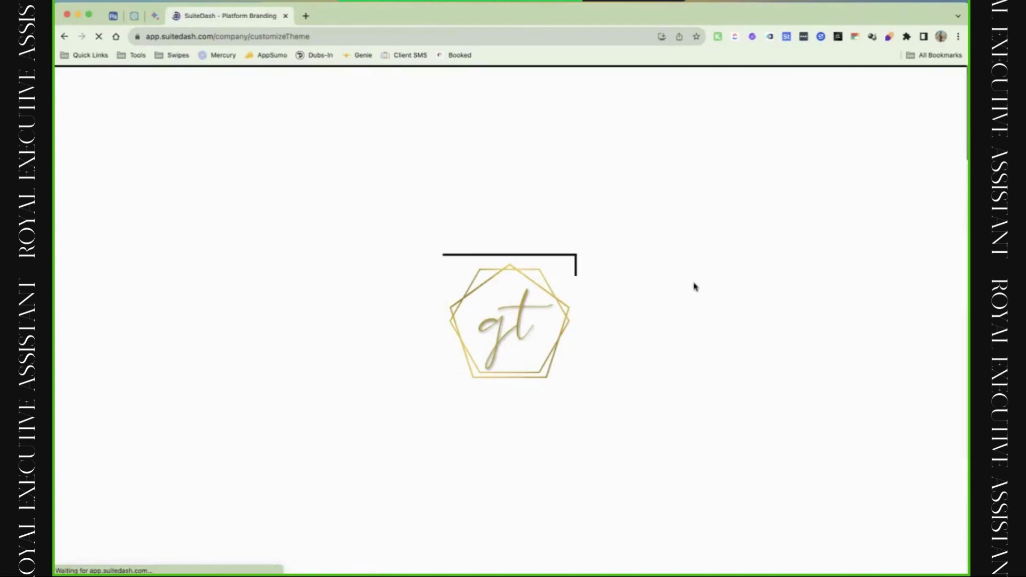
scroll(693, 309, "down", 10)
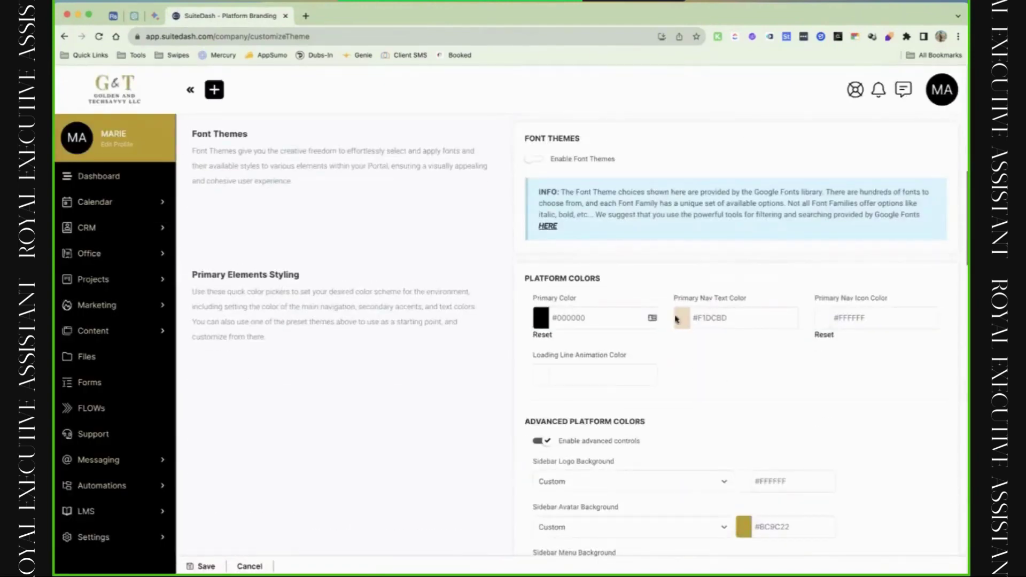
Try Darken, then Lighten at 100, for the sidebar logo background
scroll(758, 270, "up", 1)
scroll(757, 270, "up", 11)
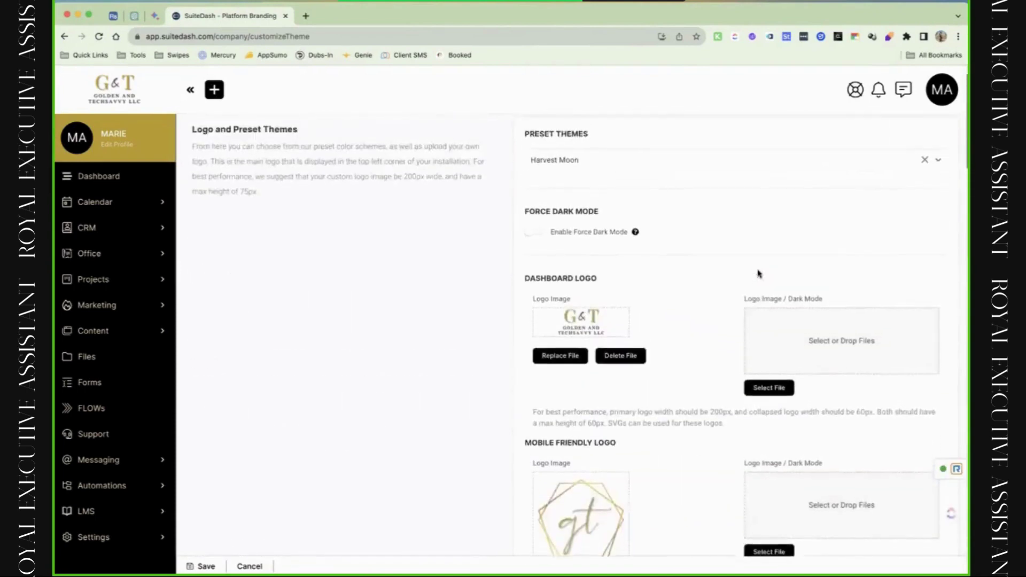
scroll(759, 273, "down", 4)
scroll(758, 274, "down", 8)
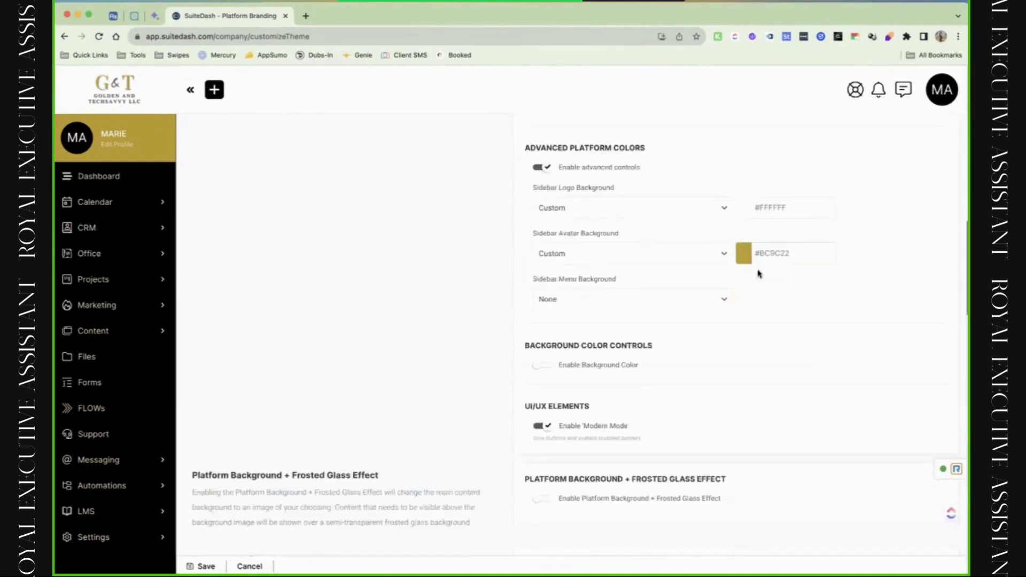
scroll(758, 274, "down", 1)
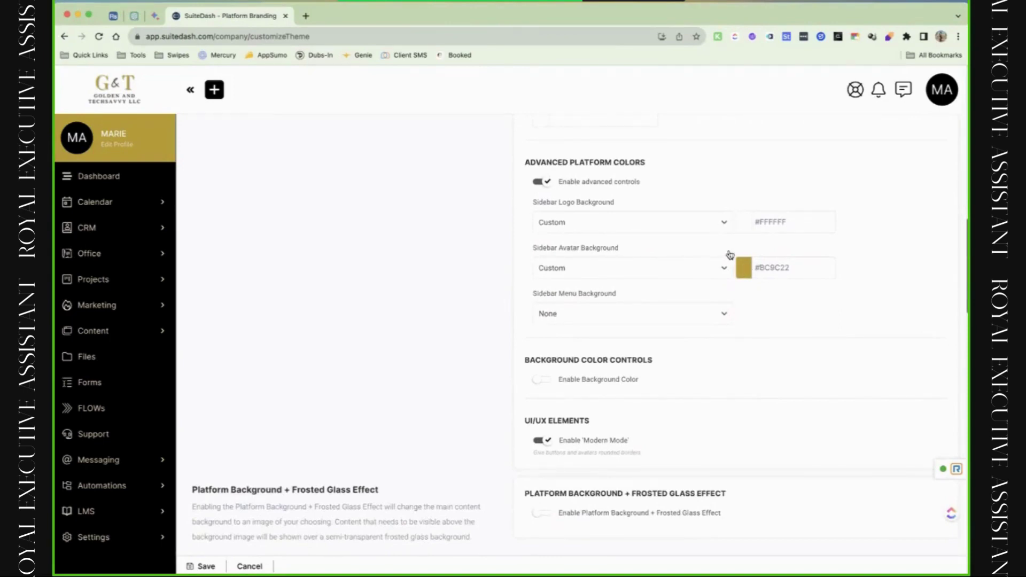
left_click(600, 222)
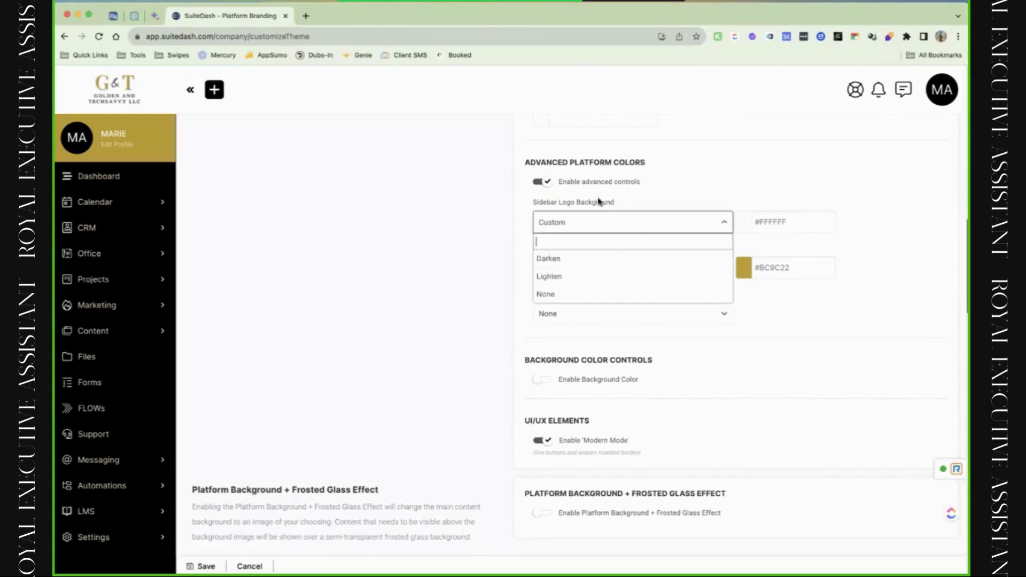
key("Down")
key("Return")
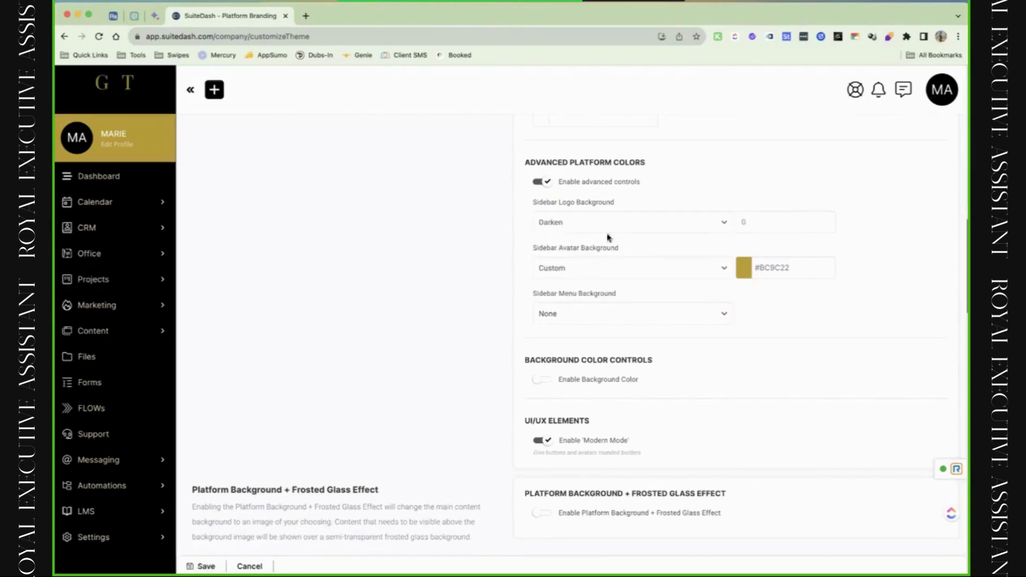
left_click(749, 227)
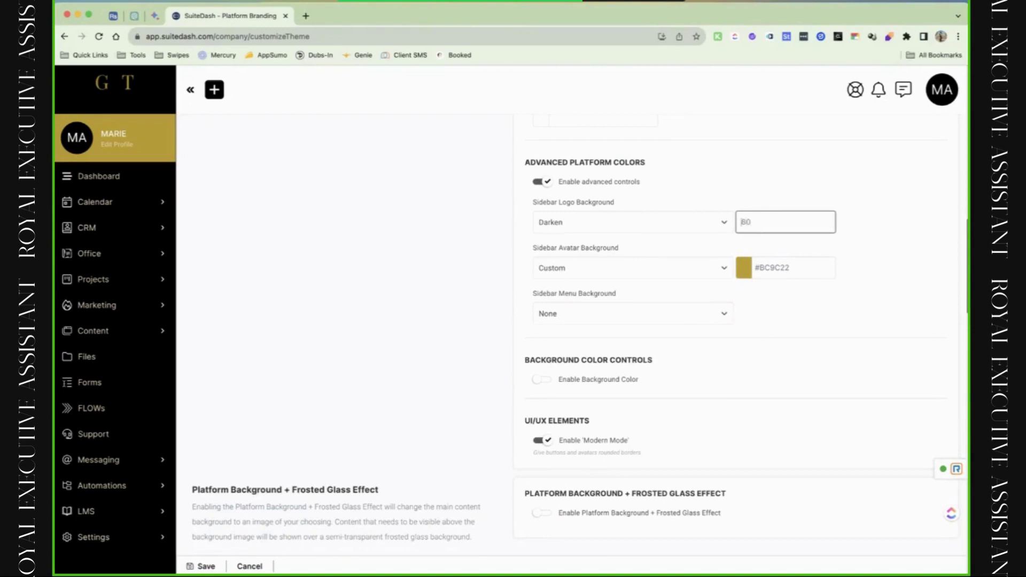
left_click(711, 223)
left_click(650, 257)
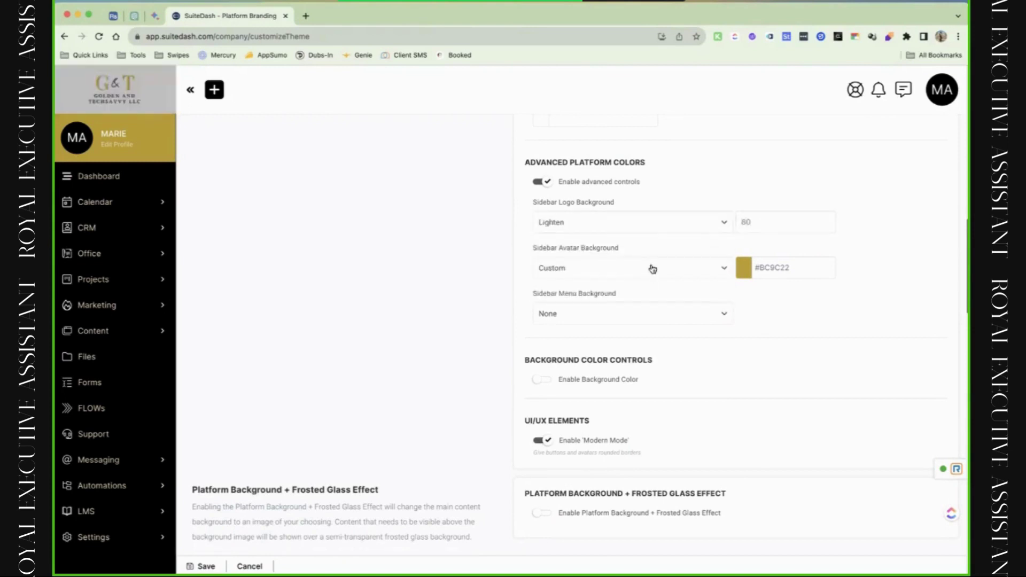
left_click(747, 222)
key("BackSpace")
key("BackSpace")
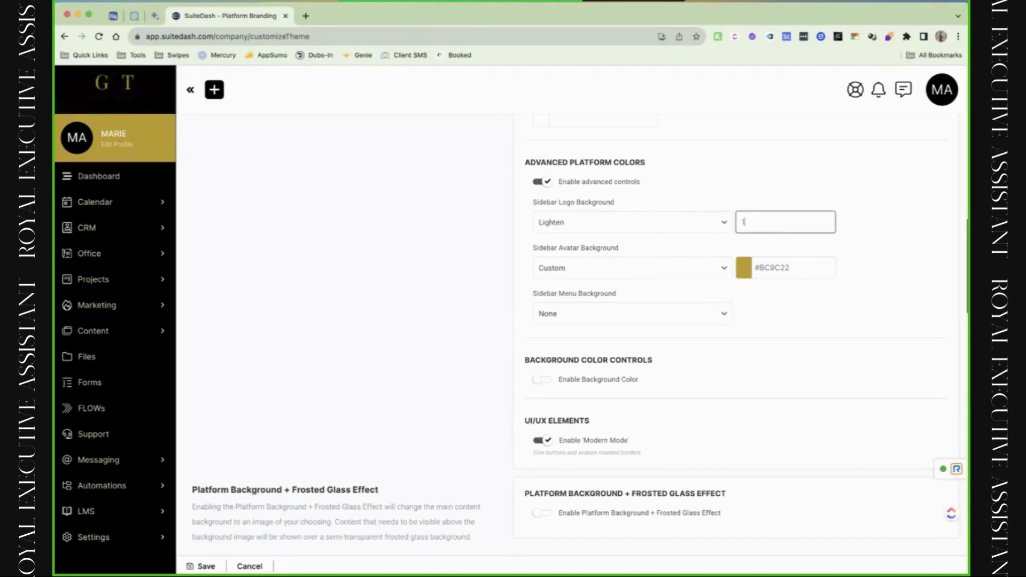
type("100")
Give the sidebar logo background a custom white #FFFFFF colour
left_click(679, 221)
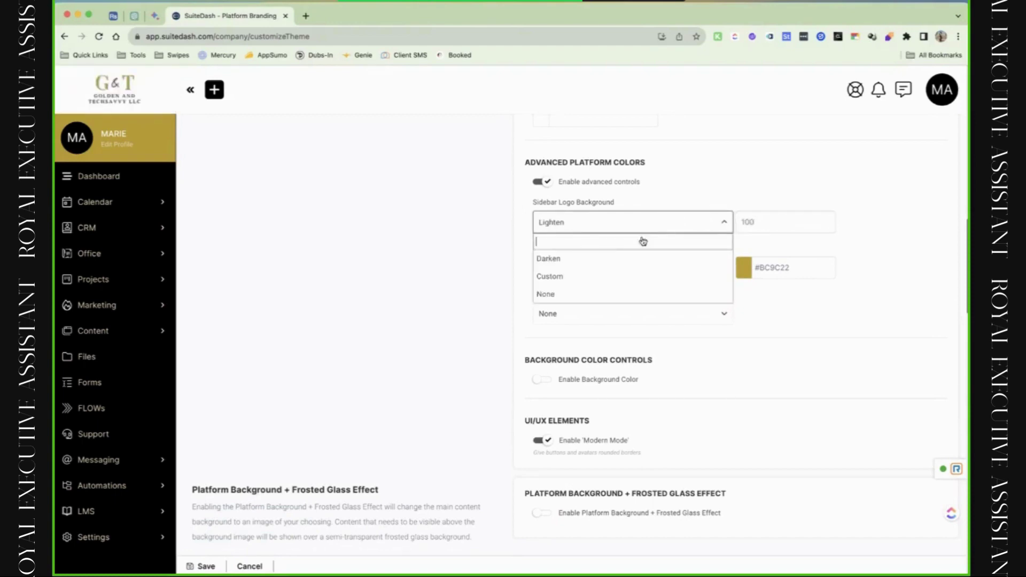
left_click(628, 287)
left_click(769, 221)
type("#FF0000")
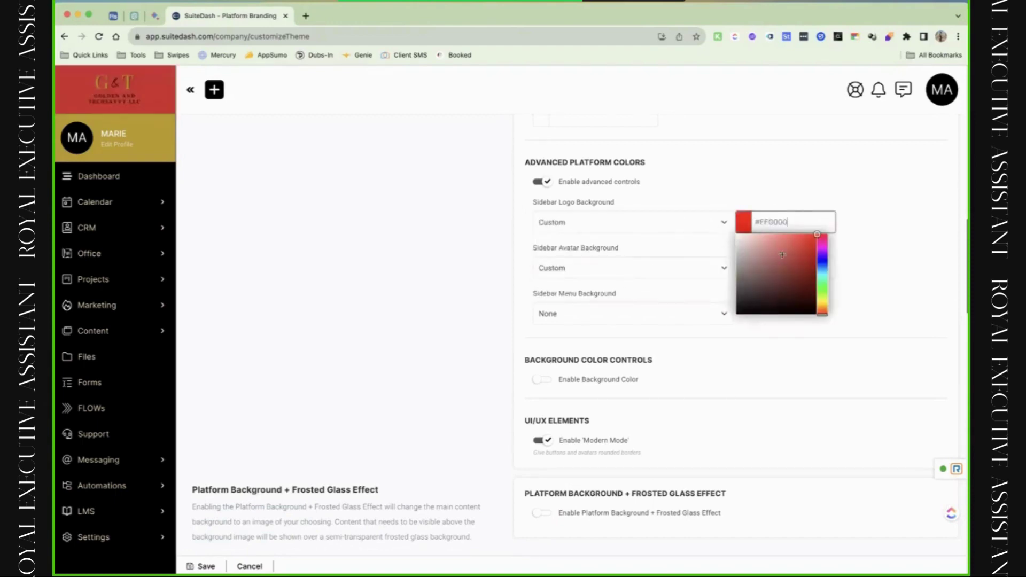
key("BackSpace")
key("BackSpace")
key("BackSpace")
key("BackSpace")
key("BackSpace")
key("BackSpace")
key("BackSpace")
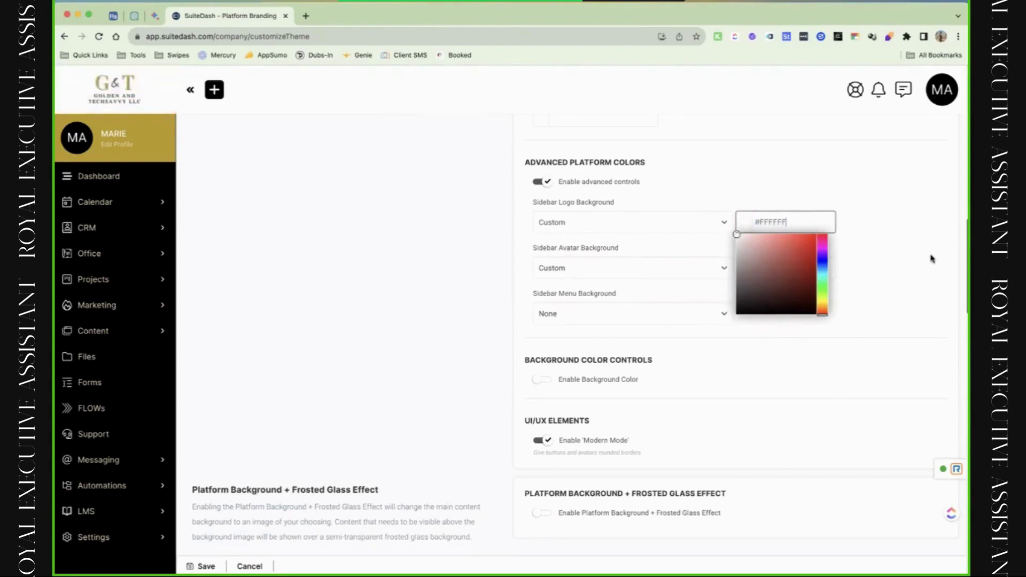
left_click(893, 279)
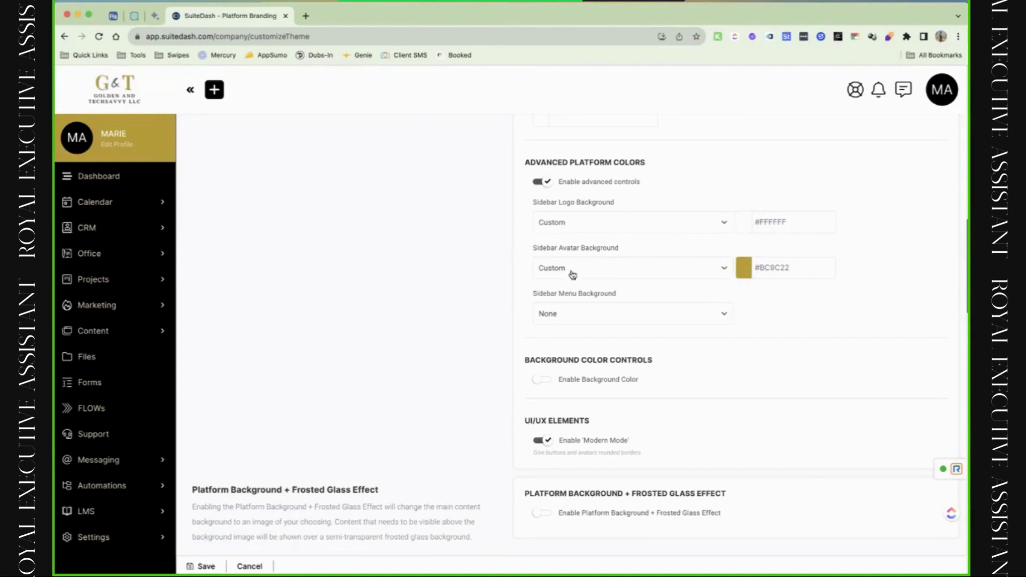
Change the sidebar avatar background to brownish #BA836A
left_click(743, 268)
double_click(764, 271)
type("E6C135")
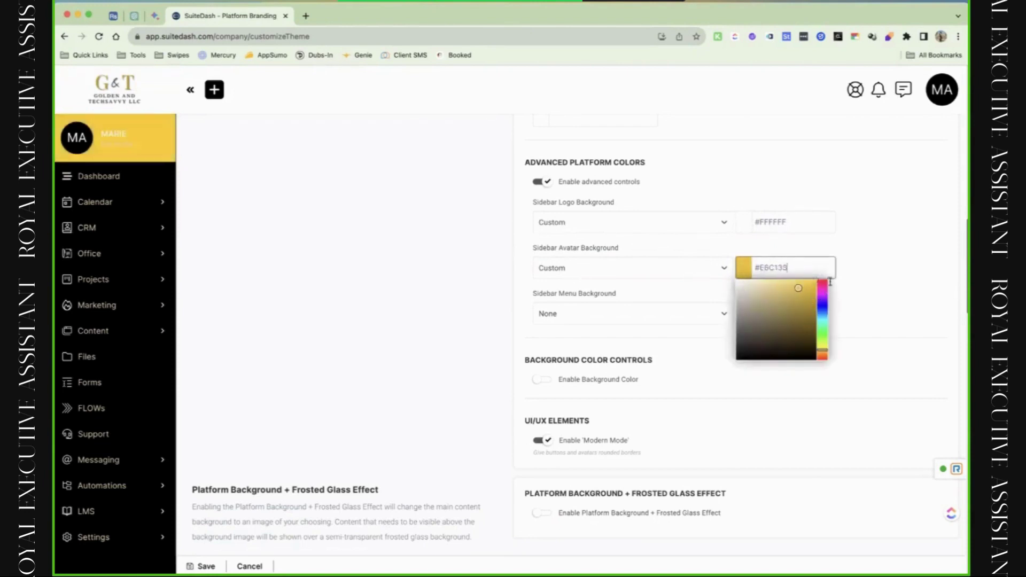
left_click(755, 317)
left_click(941, 287)
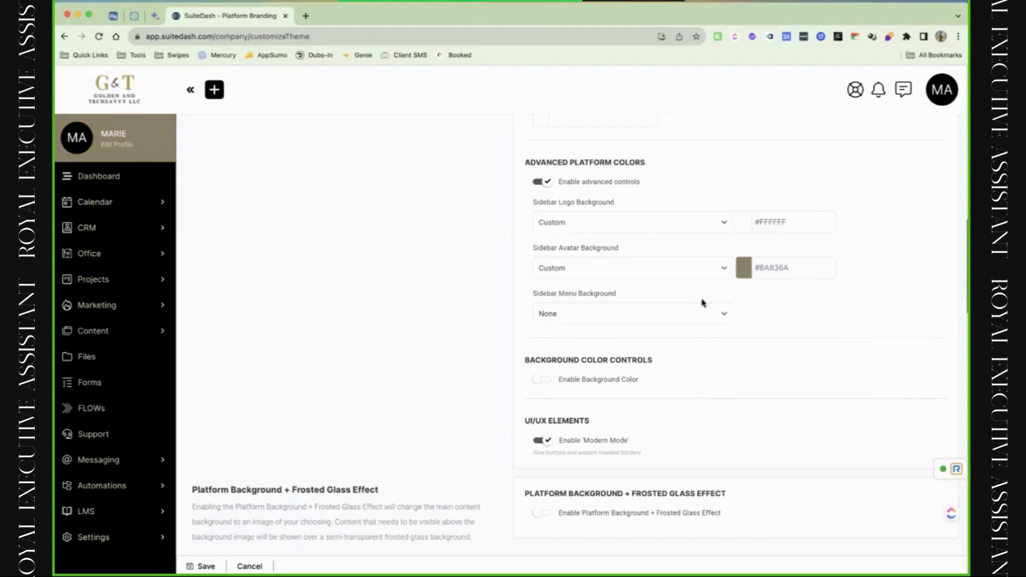
Set the sidebar menu background to custom light pink #E7A6A6
left_click(690, 314)
left_click(629, 348)
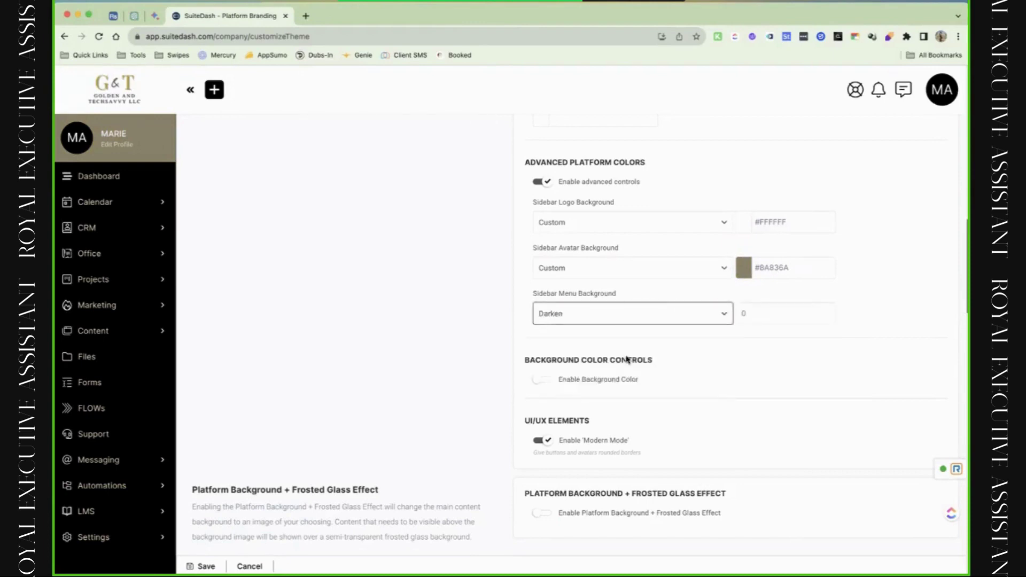
left_click(694, 320)
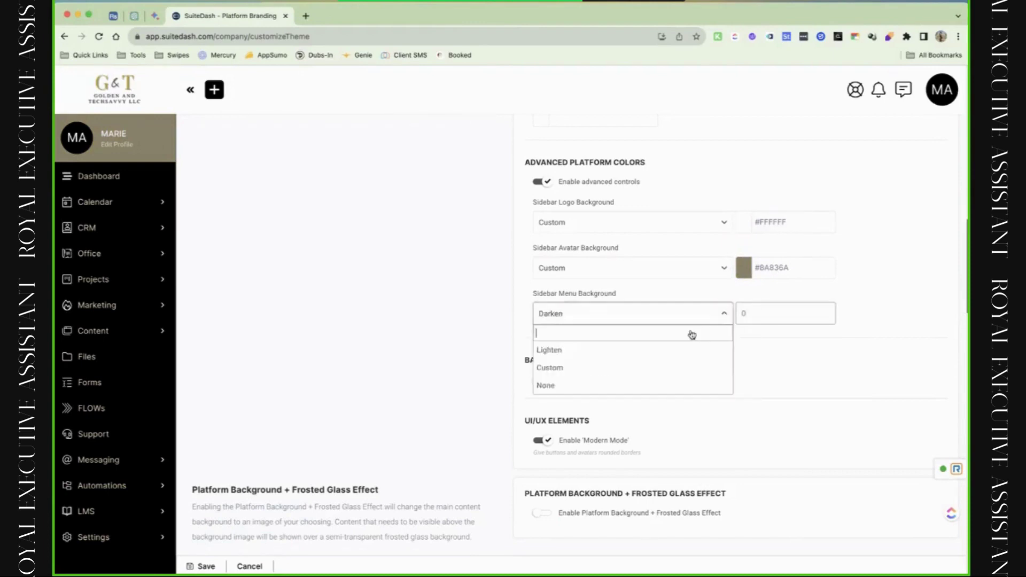
left_click(672, 368)
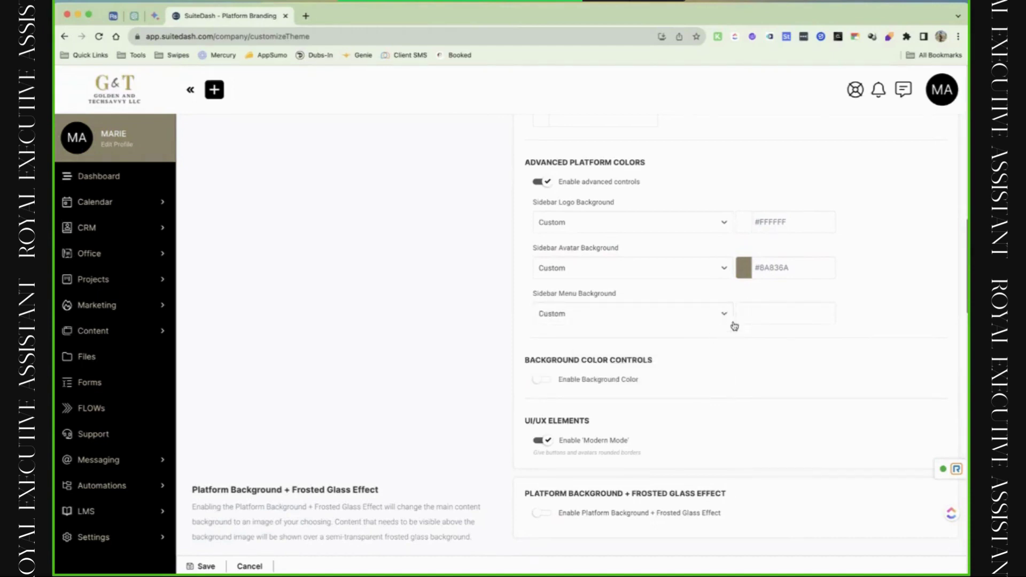
left_click(770, 313)
left_click_drag(761, 354, 818, 351)
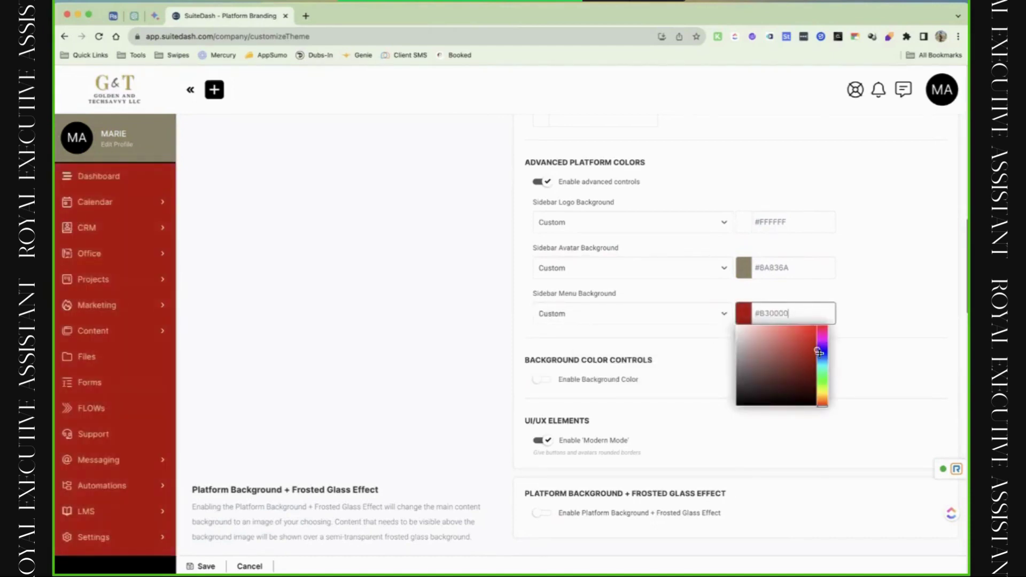
left_click(760, 334)
left_click(887, 283)
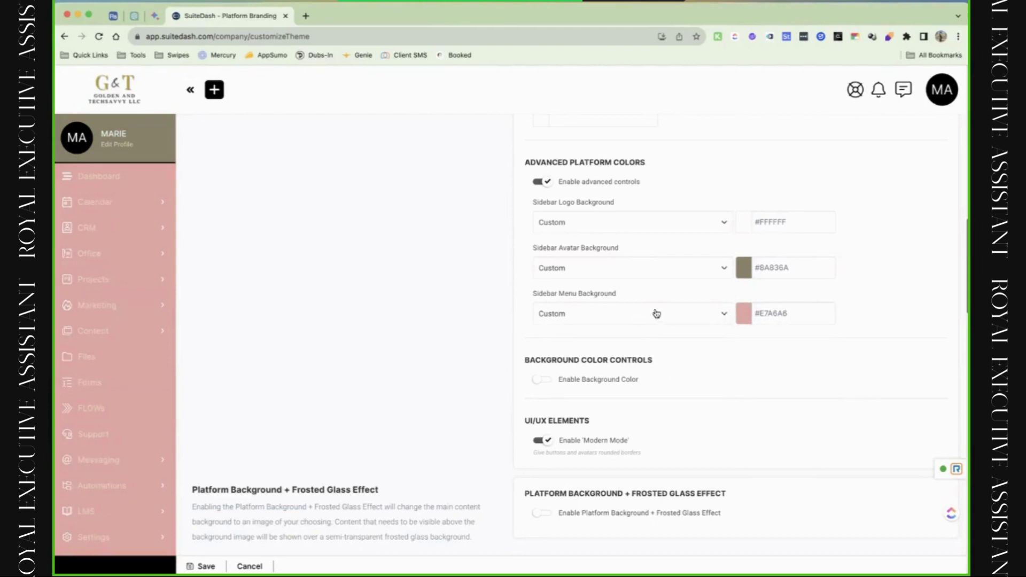
Re-enable advanced sidebar colours, then set menu background black #000000 and avatar background gold #B1901C
left_click(547, 184)
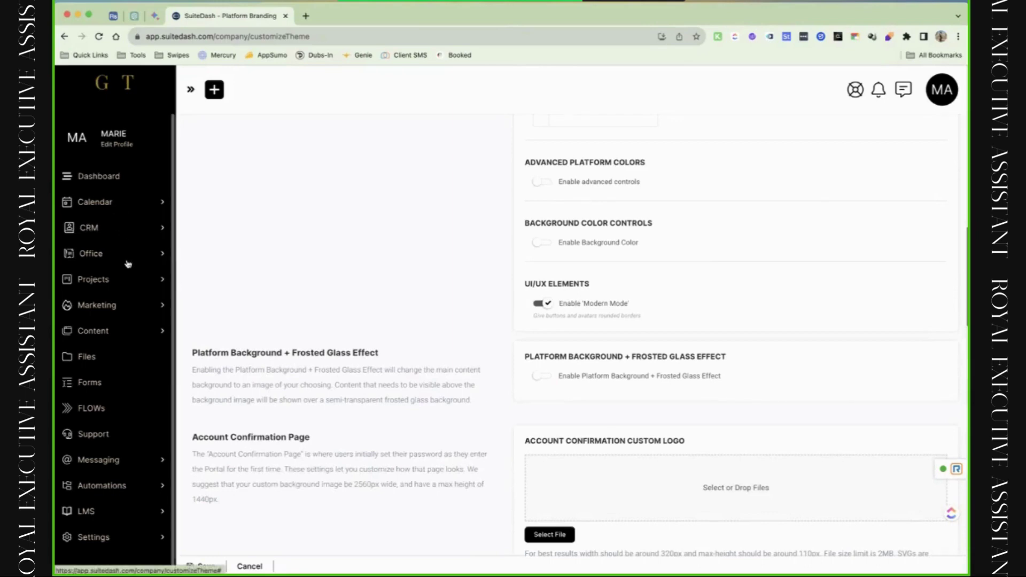
left_click(543, 183)
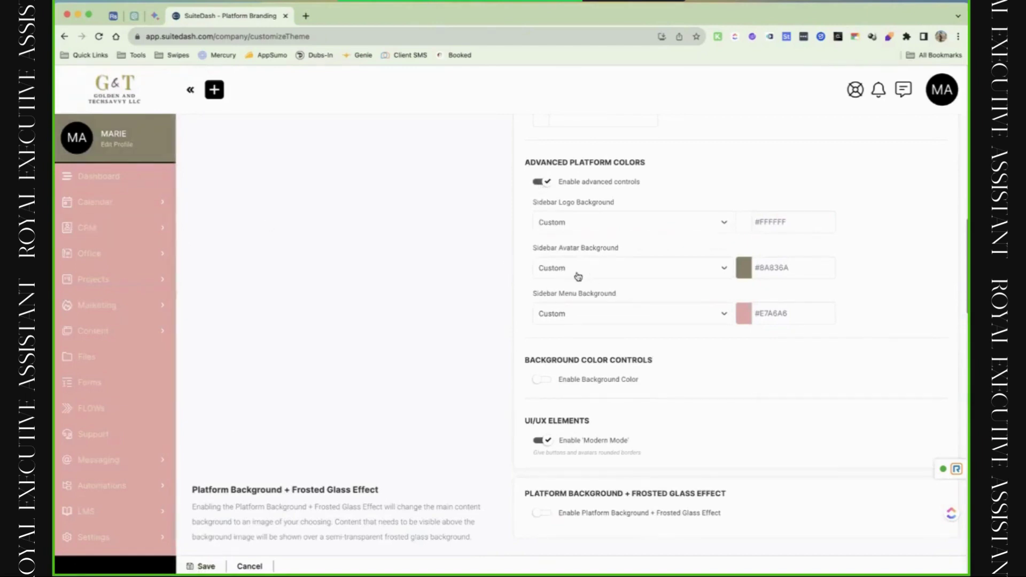
left_click(778, 268)
left_click_drag(747, 292, 710, 263)
key("super+a")
type("#FFC700")
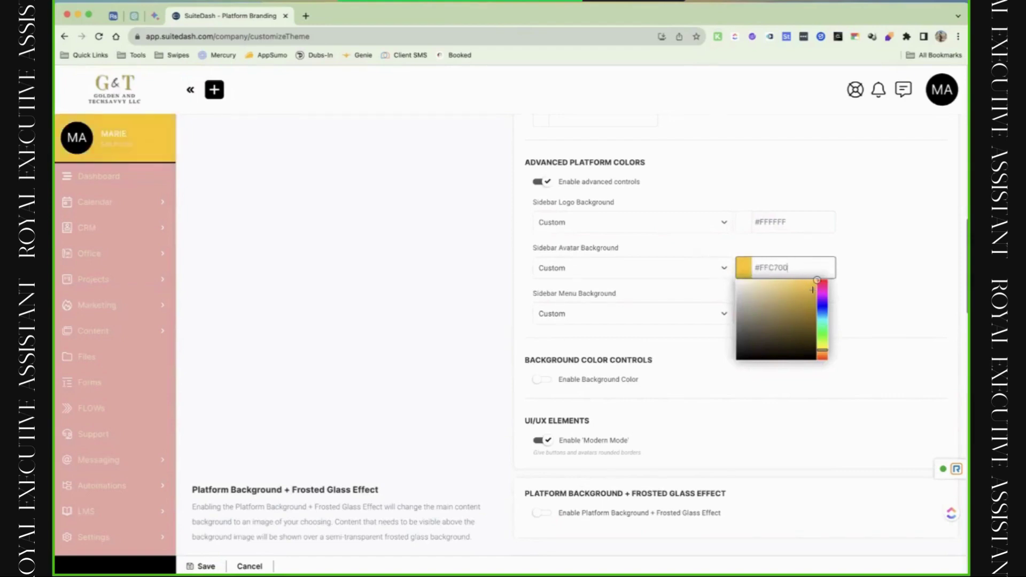
key("Tab")
left_click_drag(786, 342, 690, 470)
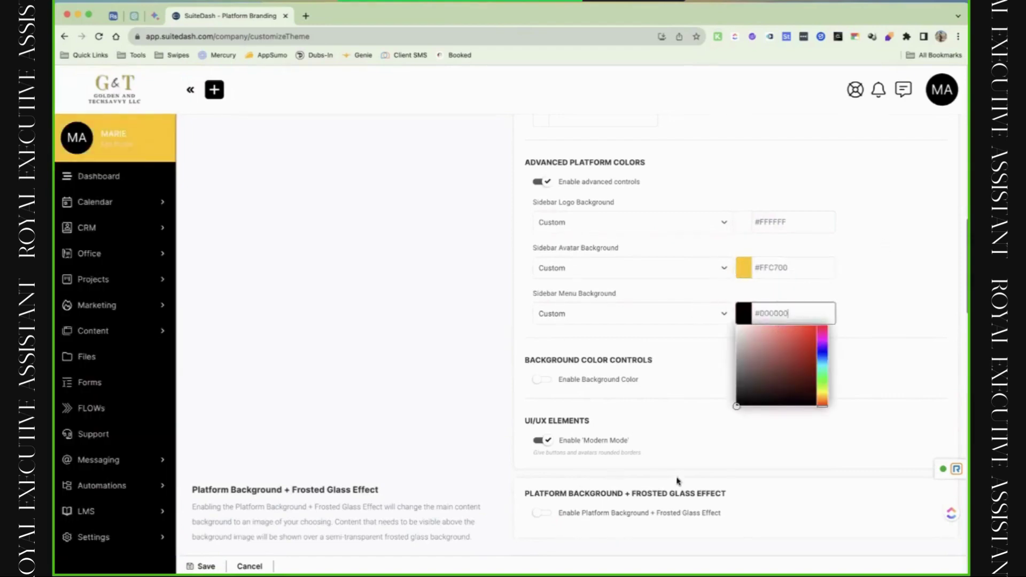
left_click(771, 267)
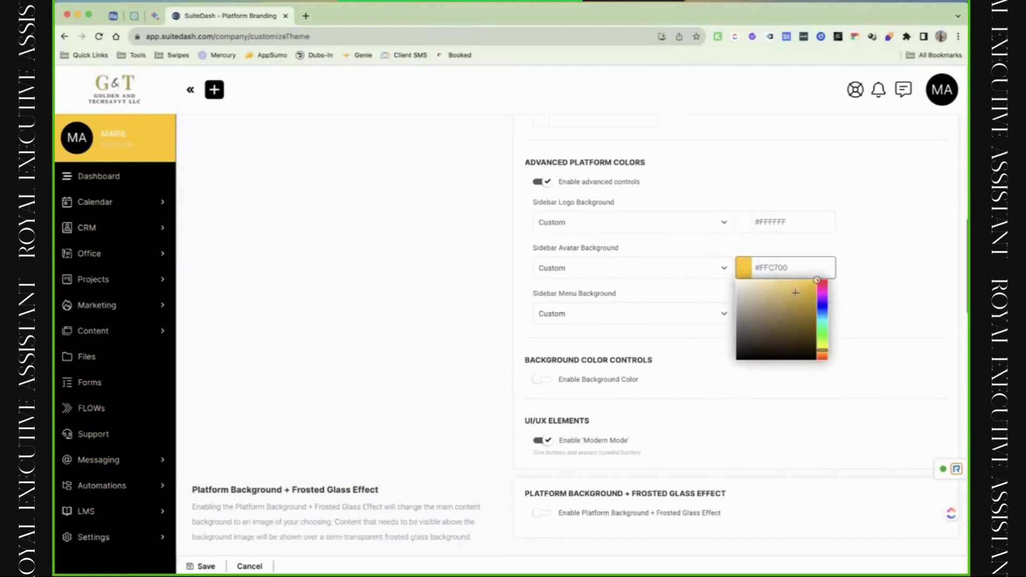
left_click_drag(796, 293, 805, 307)
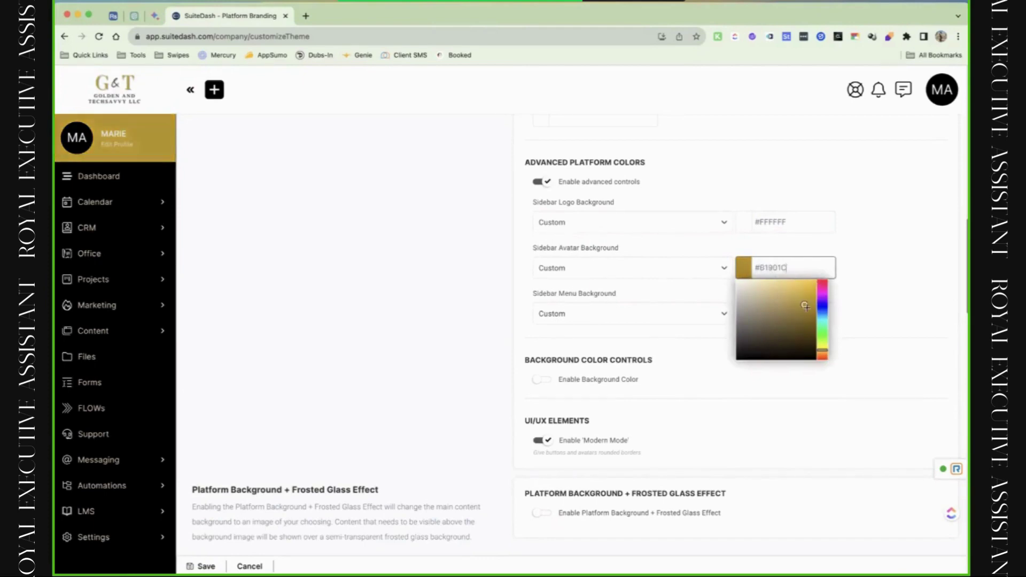
left_click(917, 248)
Enable the page background colour and set its mode to Darken
scroll(729, 350, "down", 2)
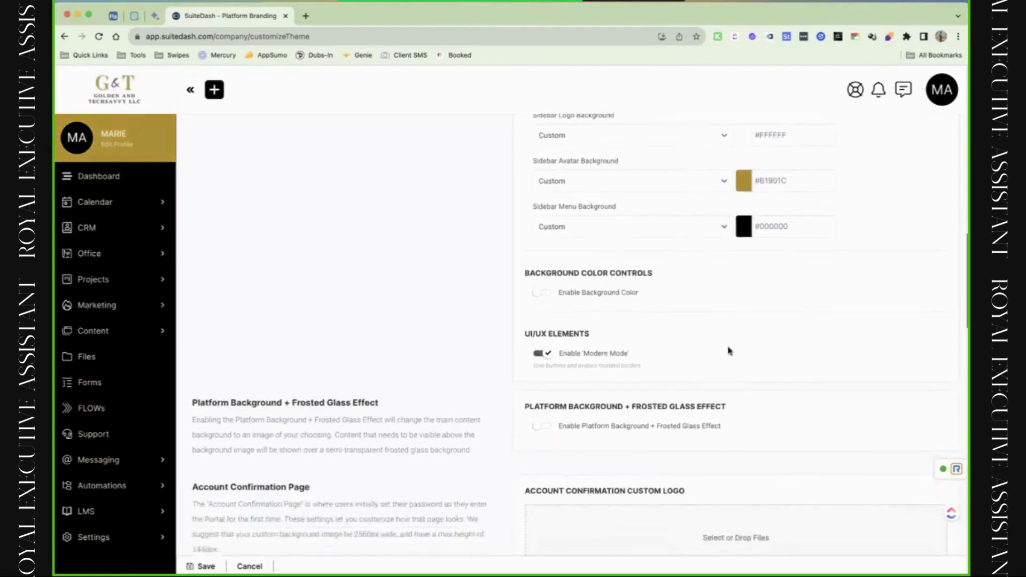
left_click(545, 267)
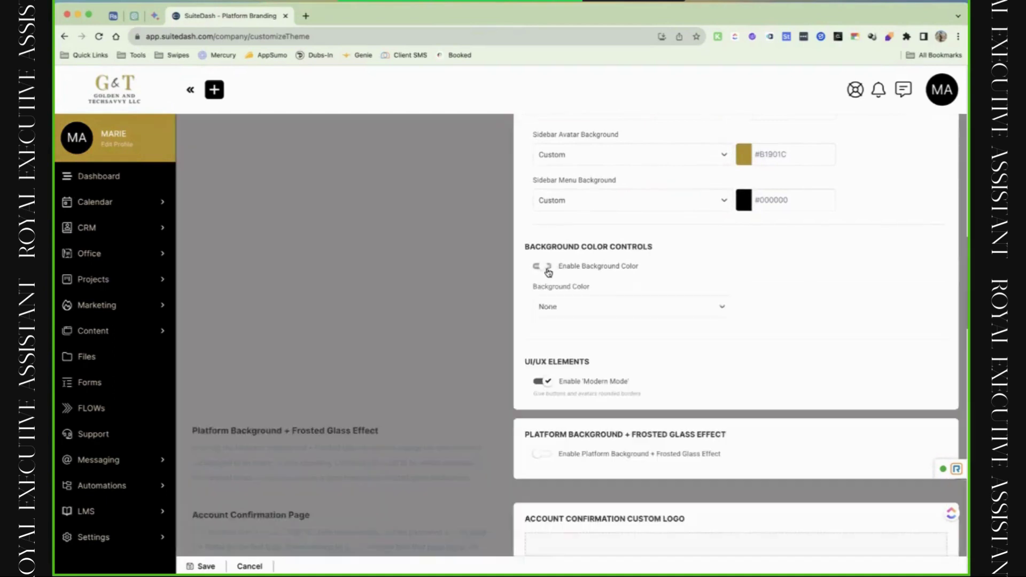
left_click(556, 298)
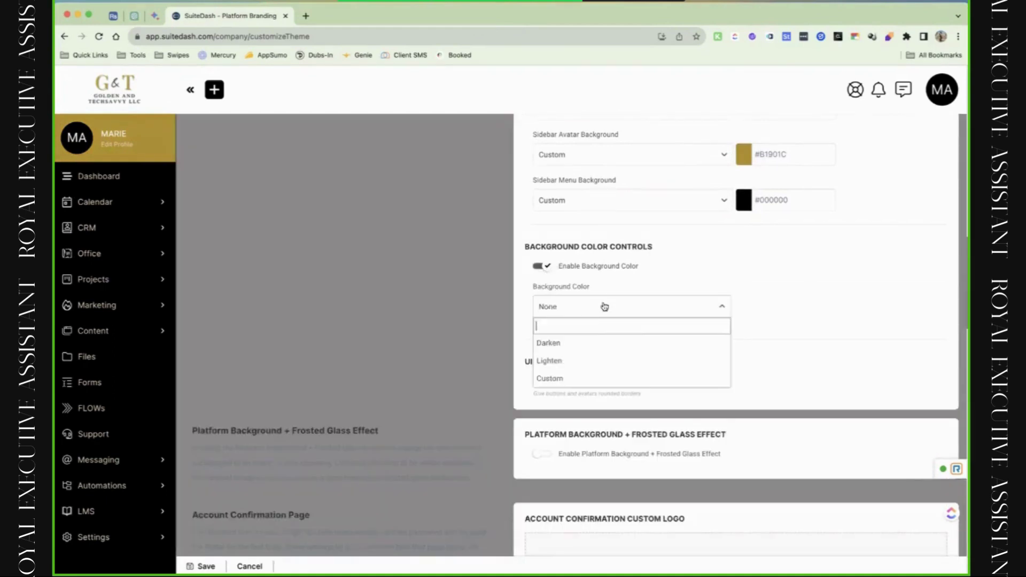
left_click(631, 347)
left_click(767, 312)
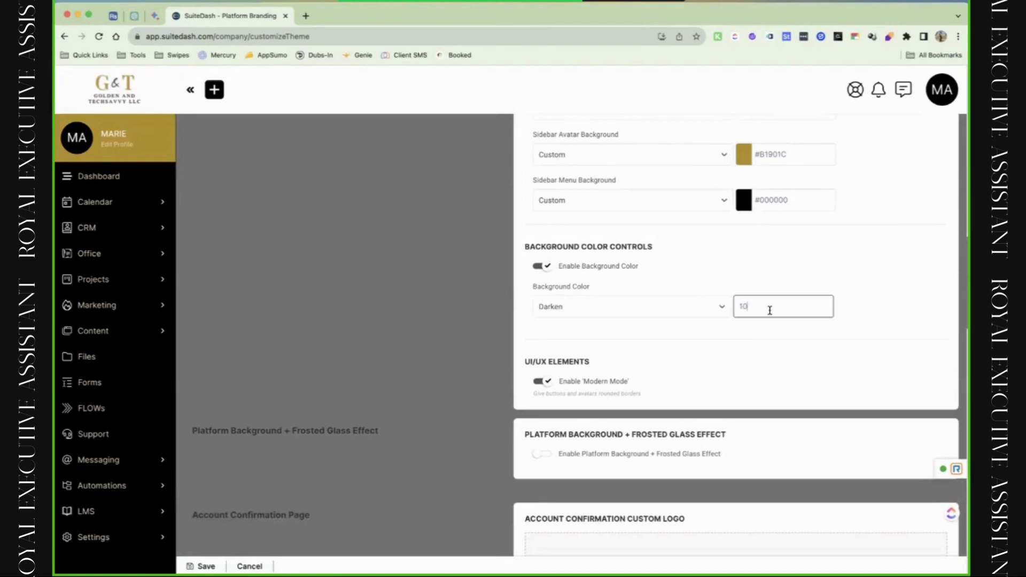
double_click(758, 310)
Switch the background colour mode to Custom, then Lighten, and turn background colour off
left_click(721, 309)
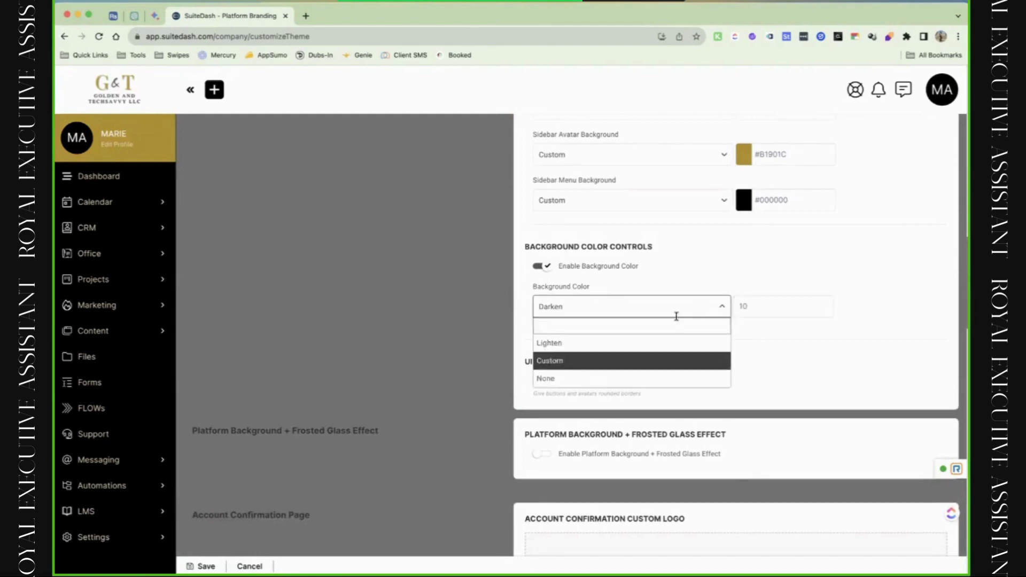
left_click(667, 360)
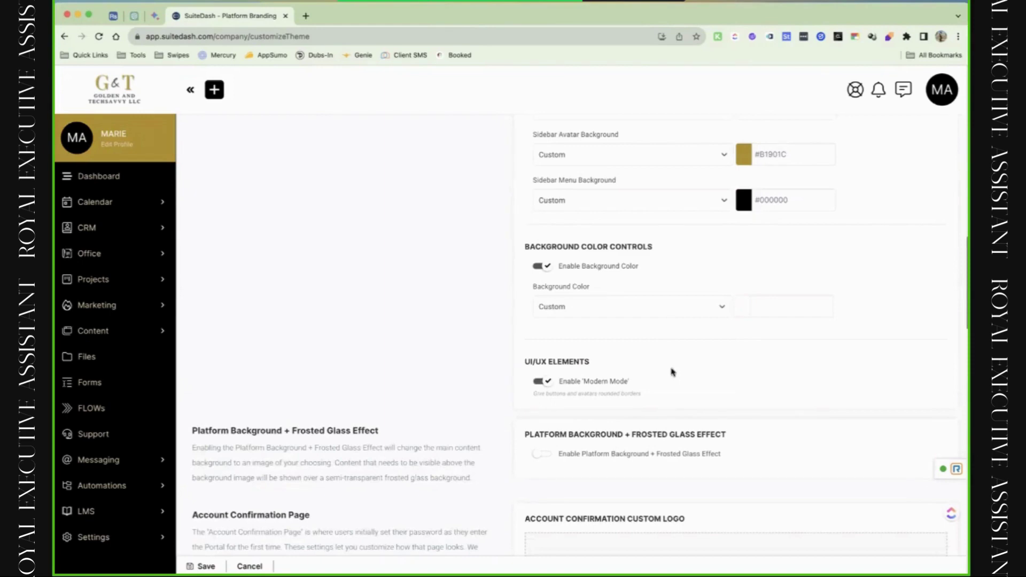
left_click(675, 314)
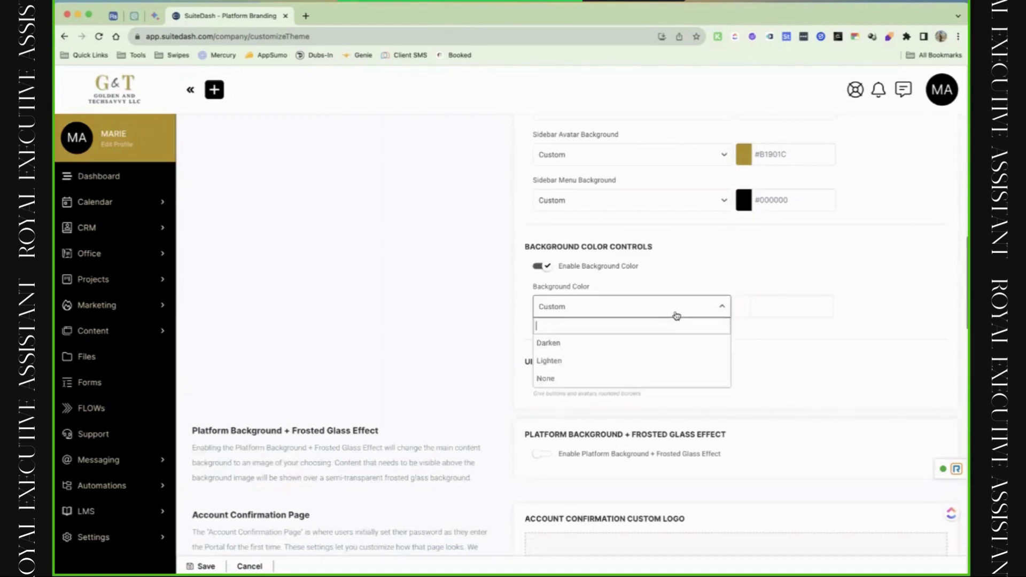
left_click(640, 362)
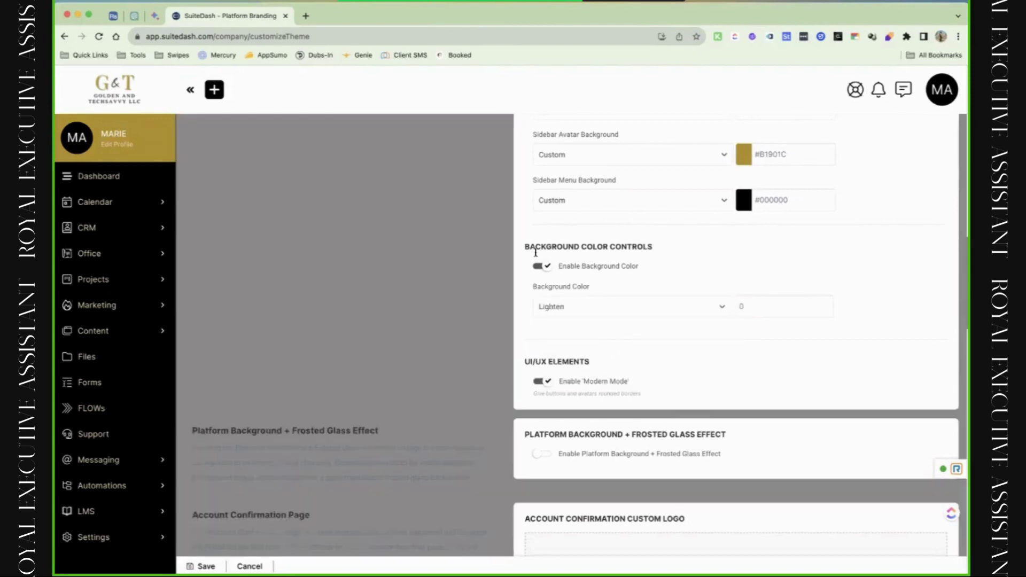
left_click(540, 266)
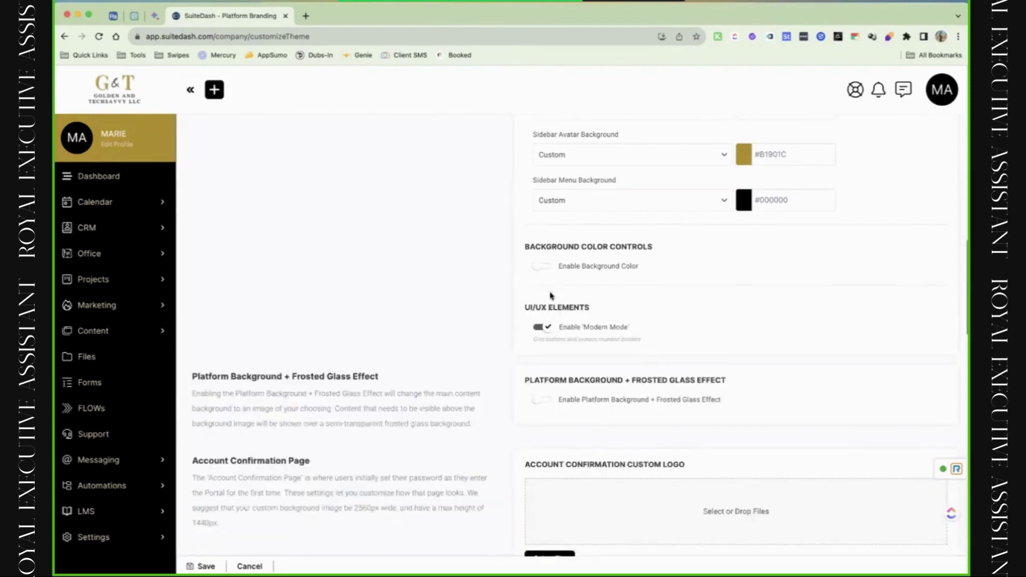
scroll(555, 302, "down", 3)
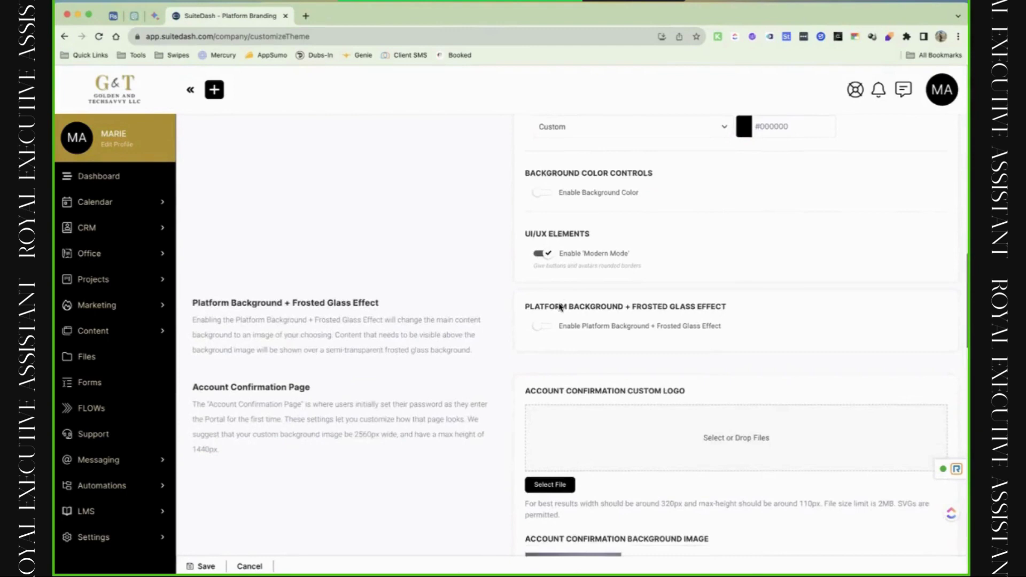
scroll(558, 289, "down", 1)
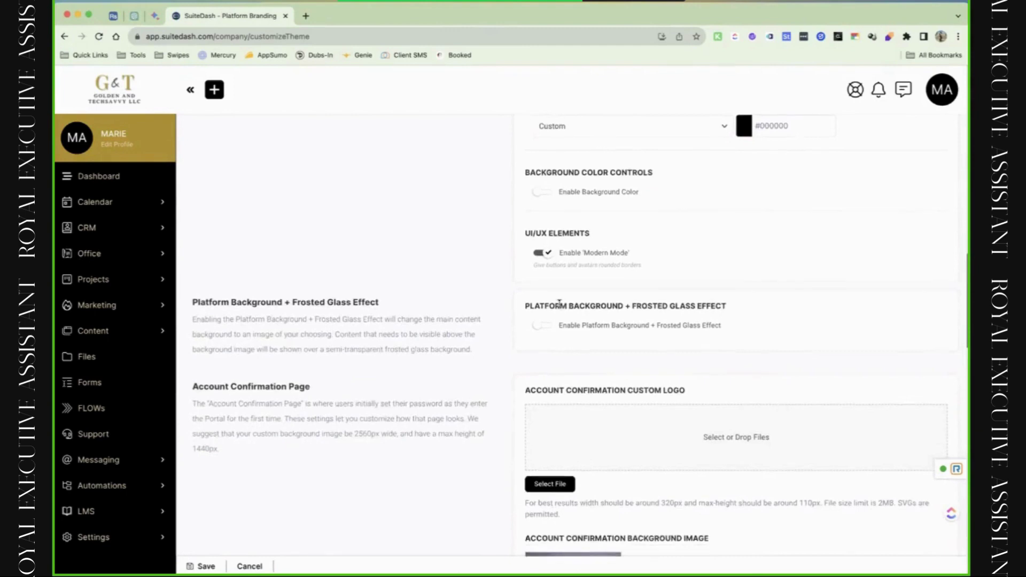
left_click(542, 251)
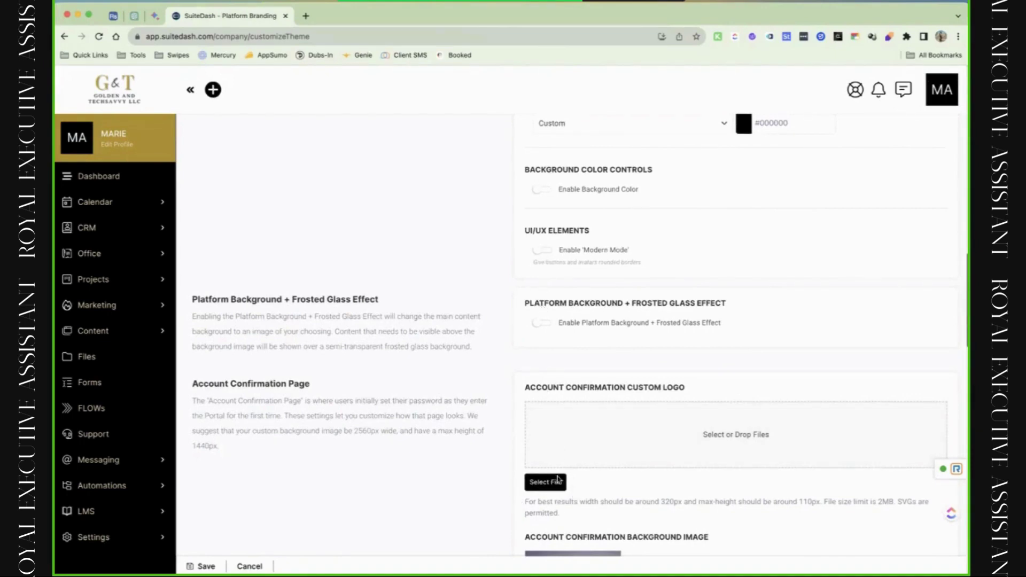
left_click(542, 250)
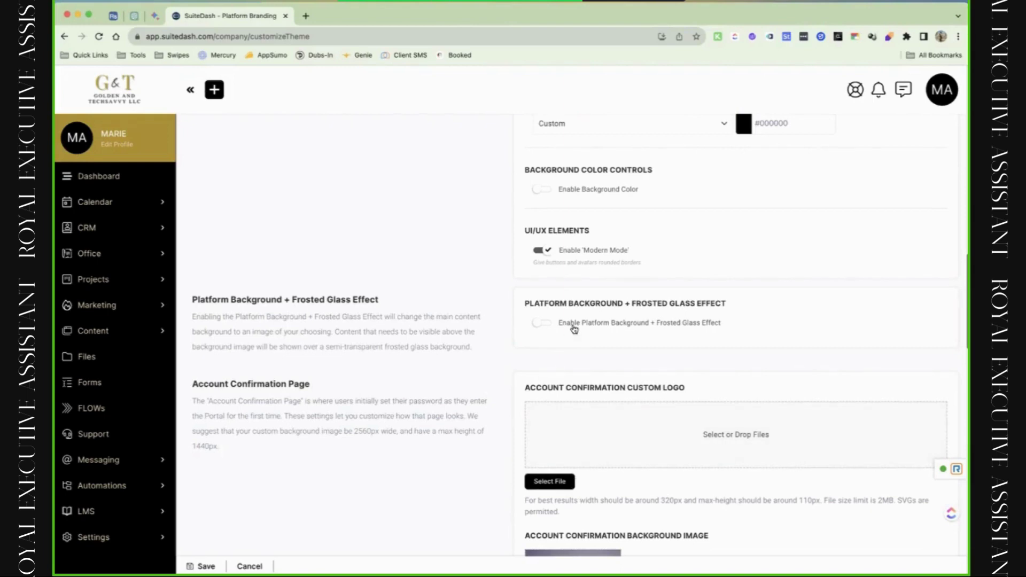
Enable Platform Background + Frosted Glass Effect with Graphic Design.png as the background image
left_click(567, 327)
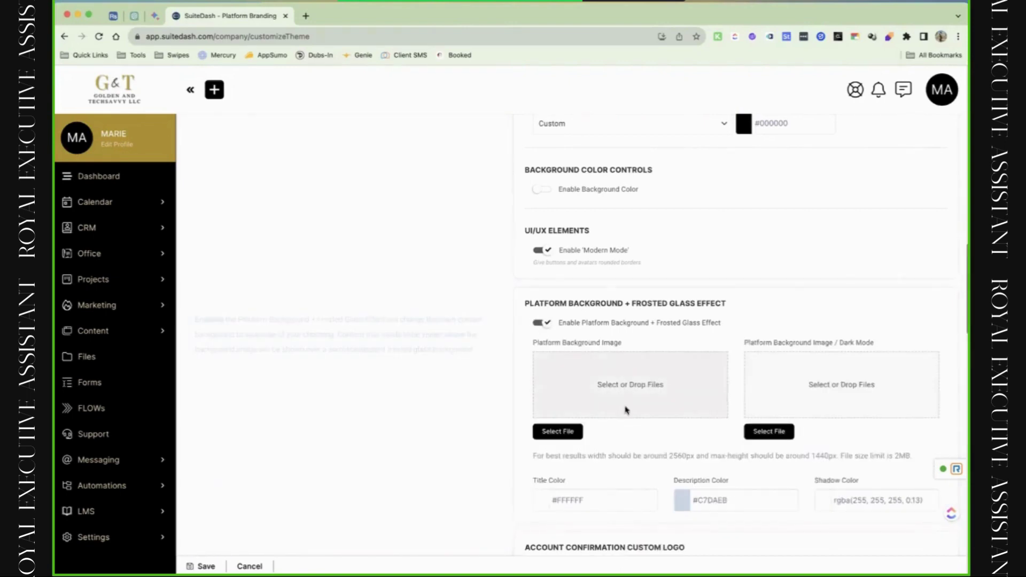
left_click(627, 410)
scroll(524, 306, "down", 10)
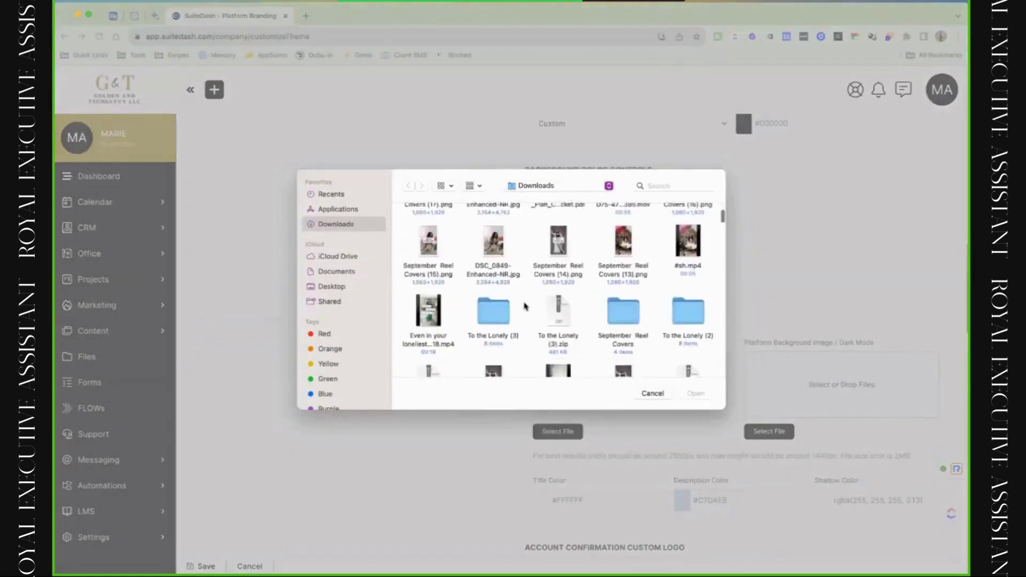
scroll(525, 306, "down", 10)
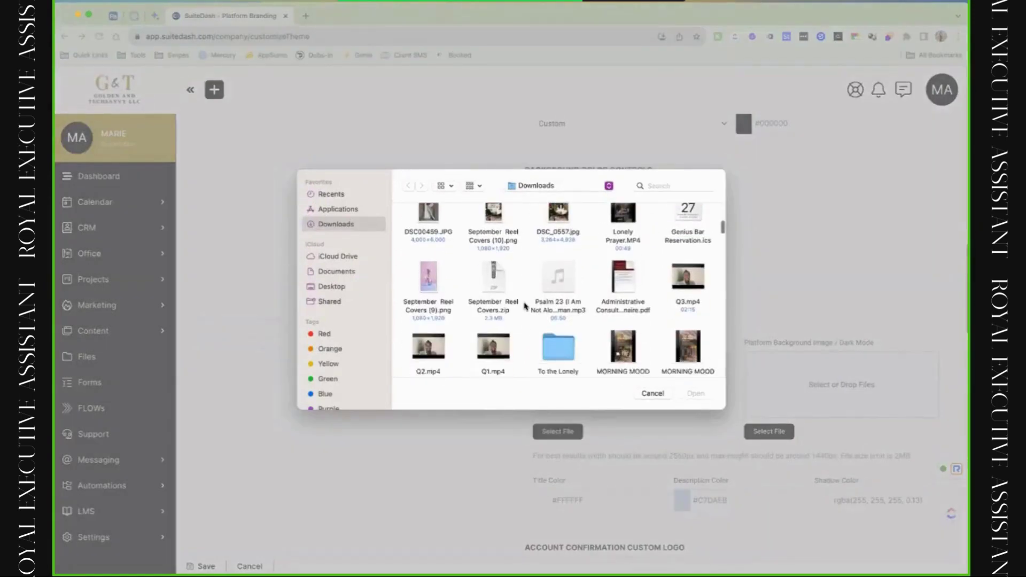
scroll(525, 306, "down", 1)
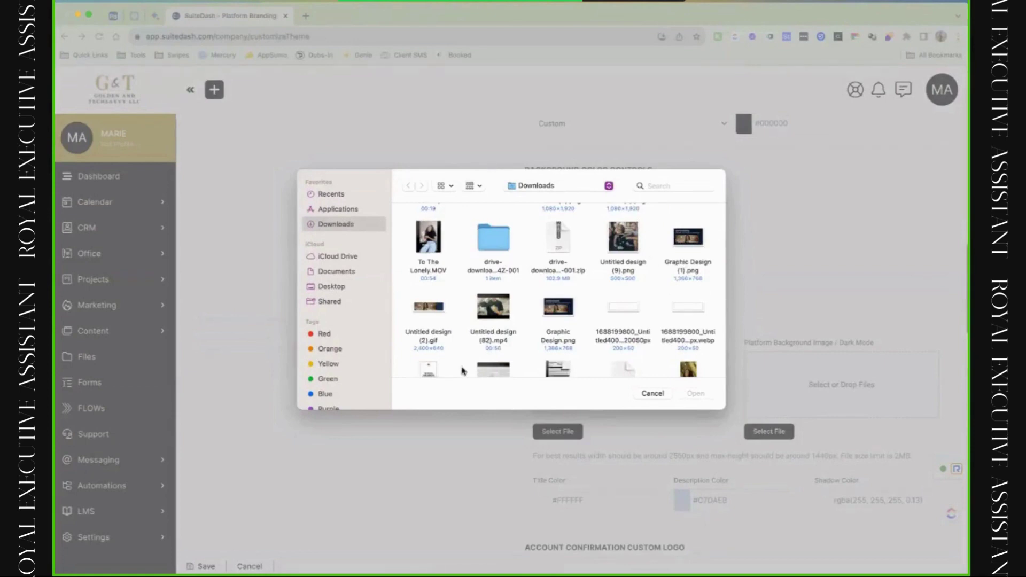
left_click(545, 318)
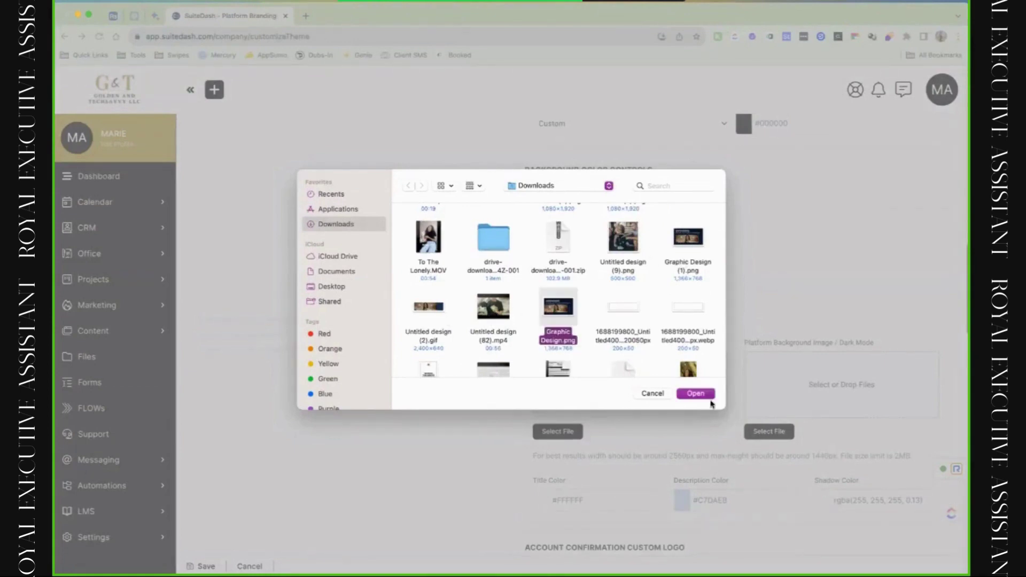
left_click(710, 399)
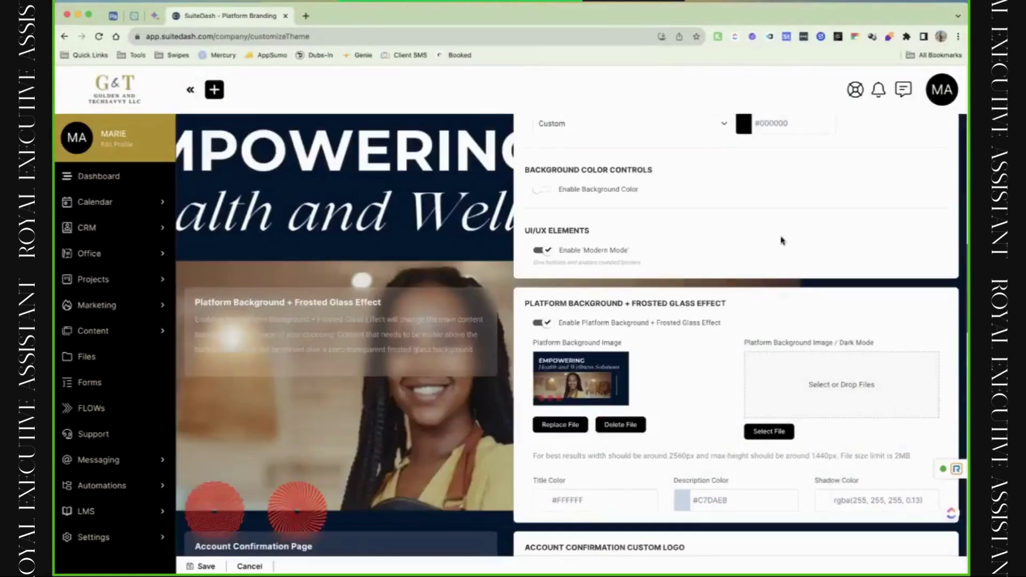
Remove the Dark Mode background image
scroll(451, 317, "down", 4)
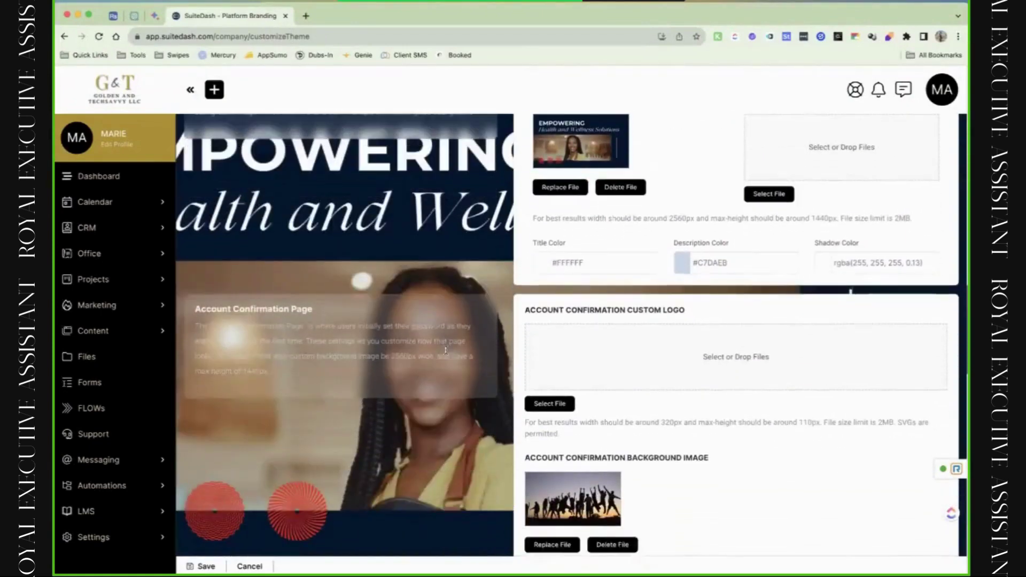
scroll(447, 352, "up", 3)
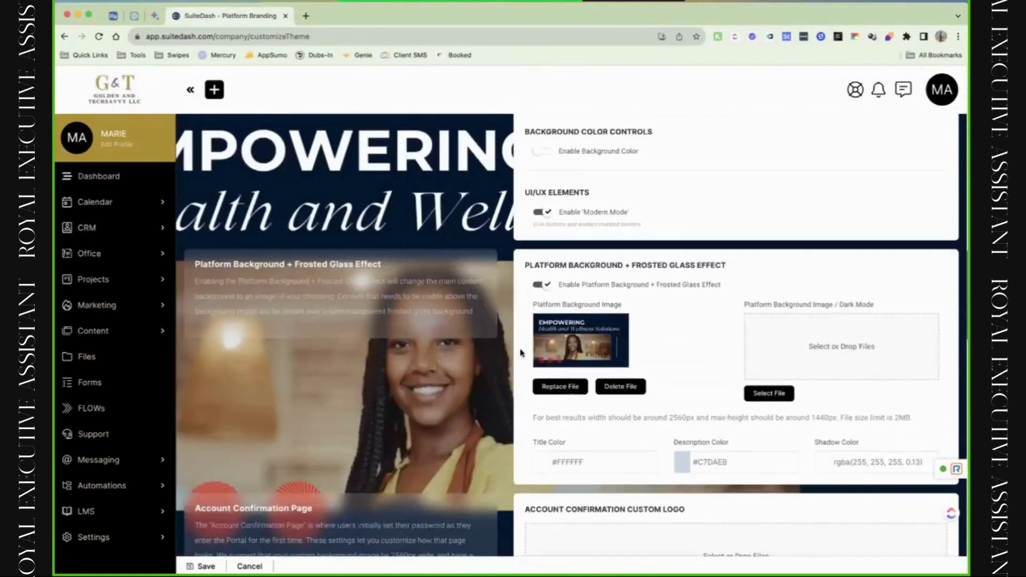
left_click_drag(556, 352, 774, 359)
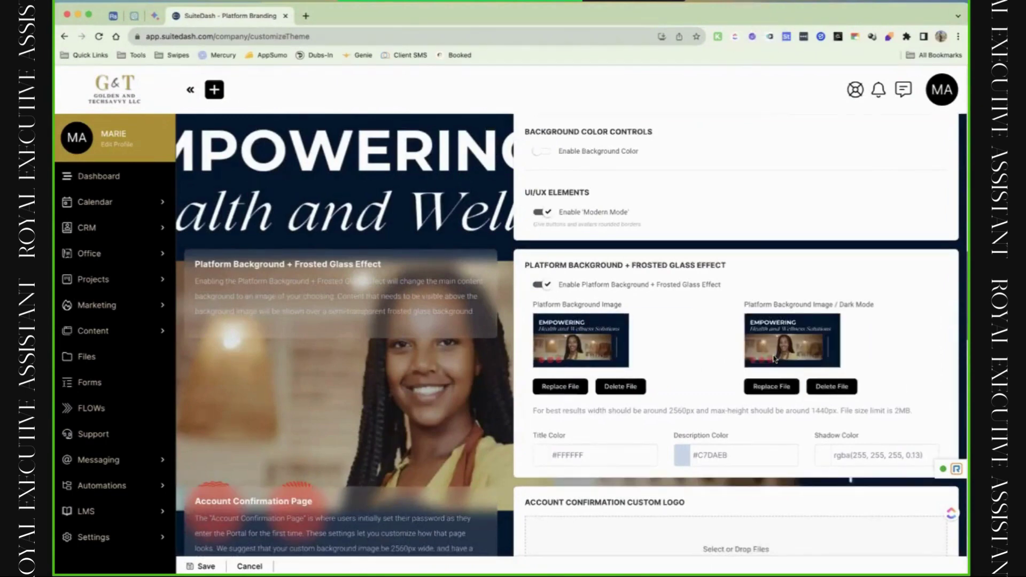
left_click(822, 388)
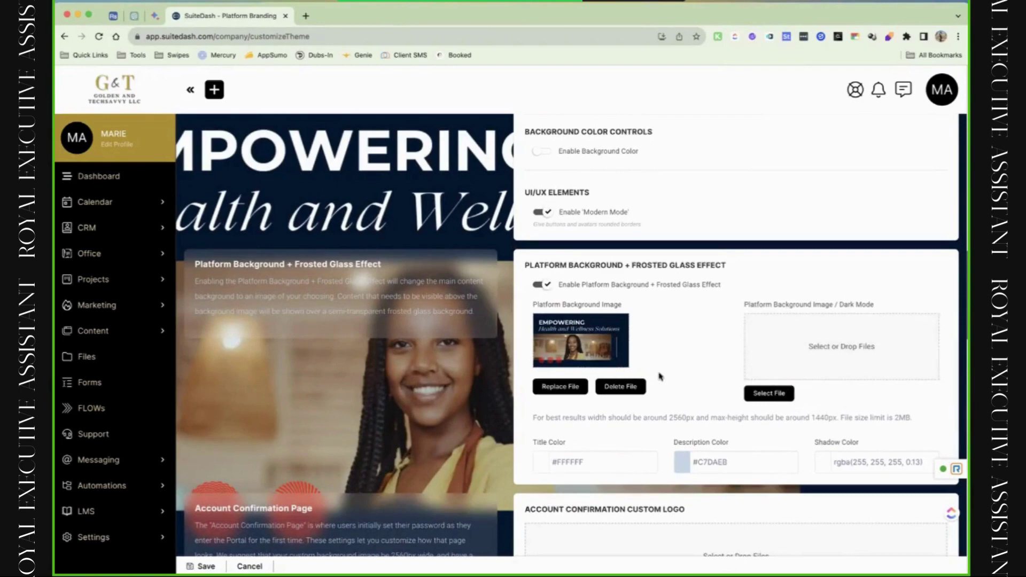
Set the frosted-glass Title Color and Description Color to white #FFFFFF
left_click(629, 462)
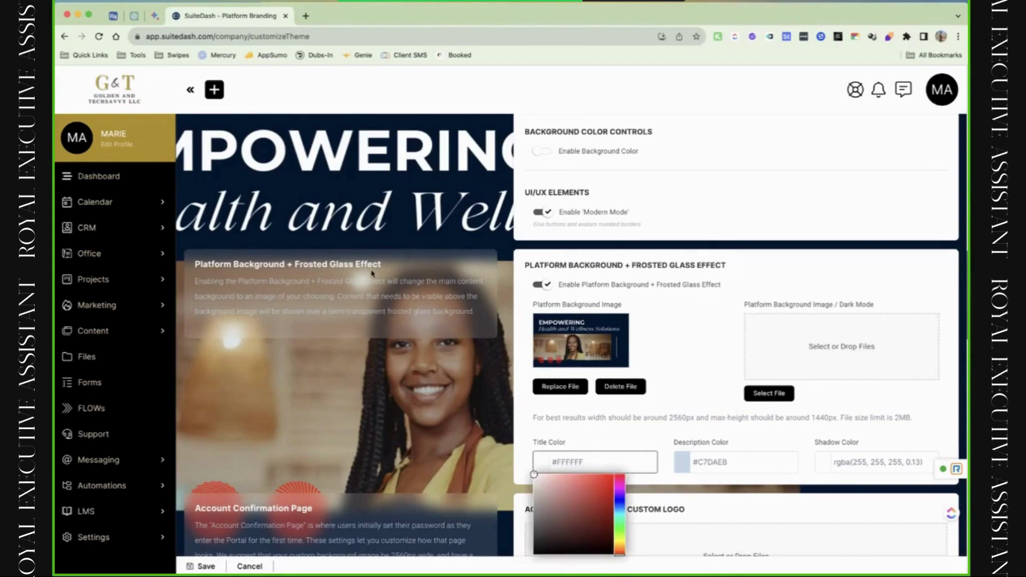
left_click(613, 476)
left_click(535, 476)
left_click(689, 458)
left_click_drag(726, 489, 675, 474)
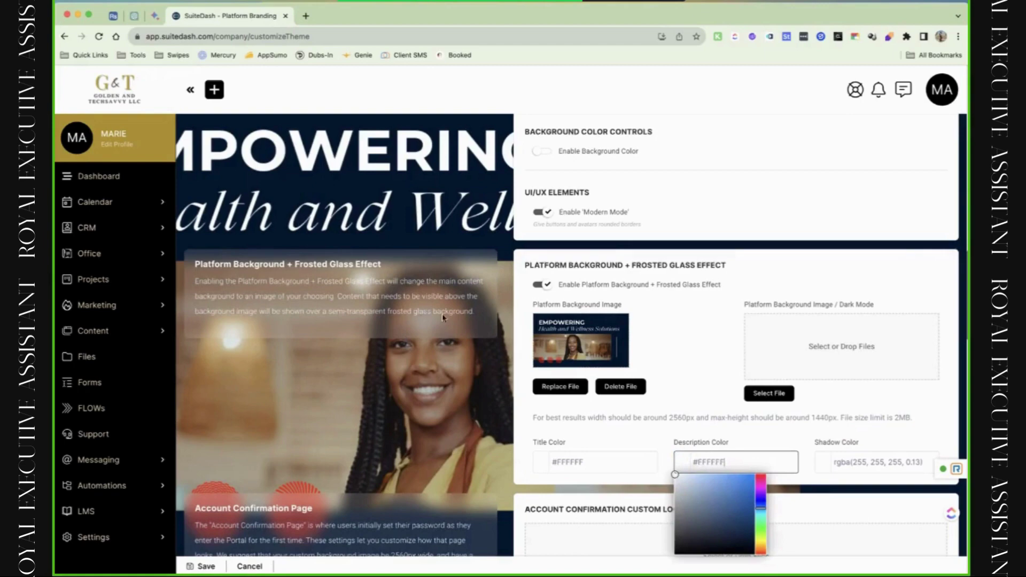
left_click(475, 313)
Set the Shadow Color to the sampled brand gold rgba(177, 144, 28, 0.7)
left_click(860, 458)
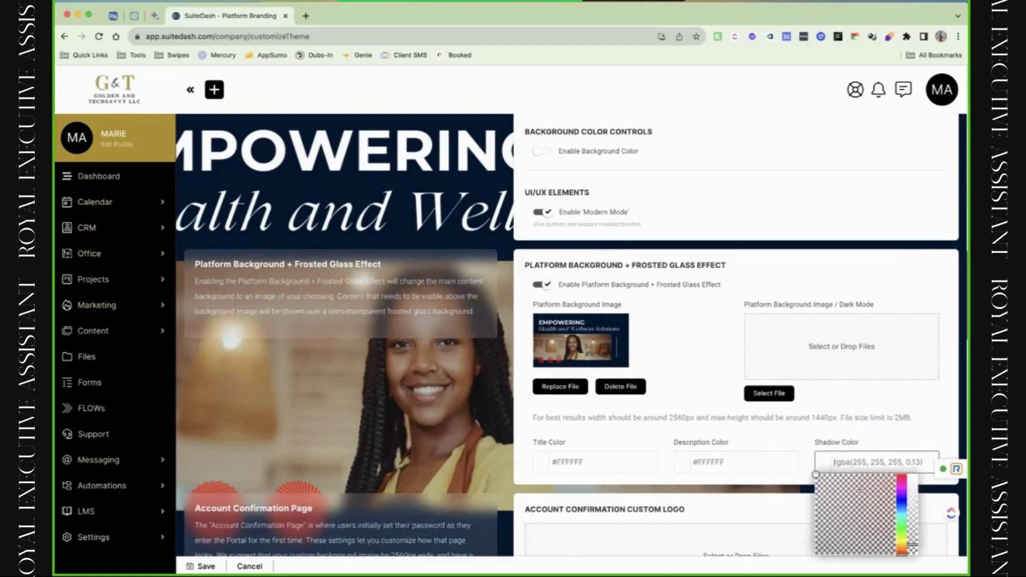
left_click(858, 487)
scroll(911, 544, "down", 3)
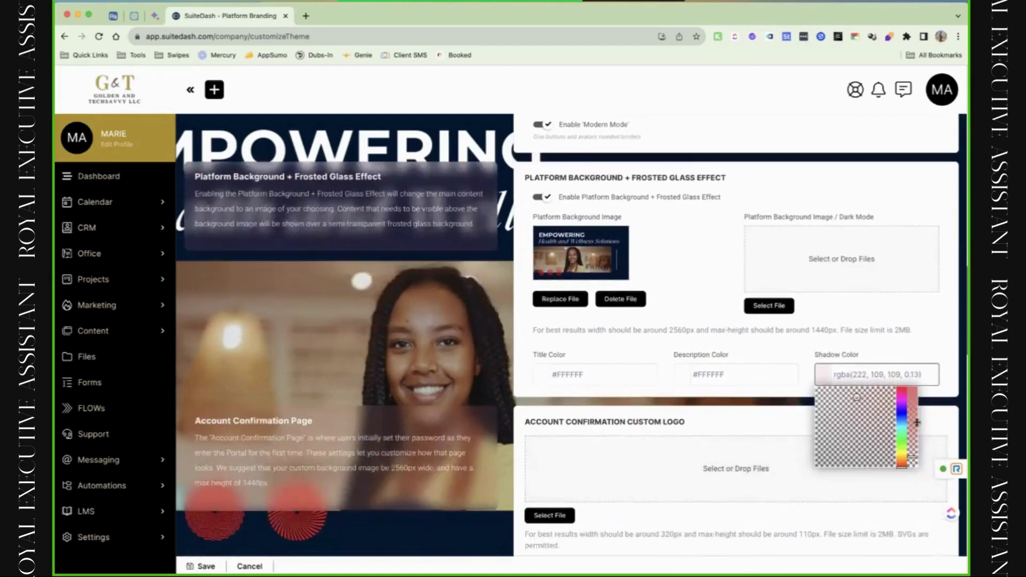
left_click_drag(913, 457, 915, 404)
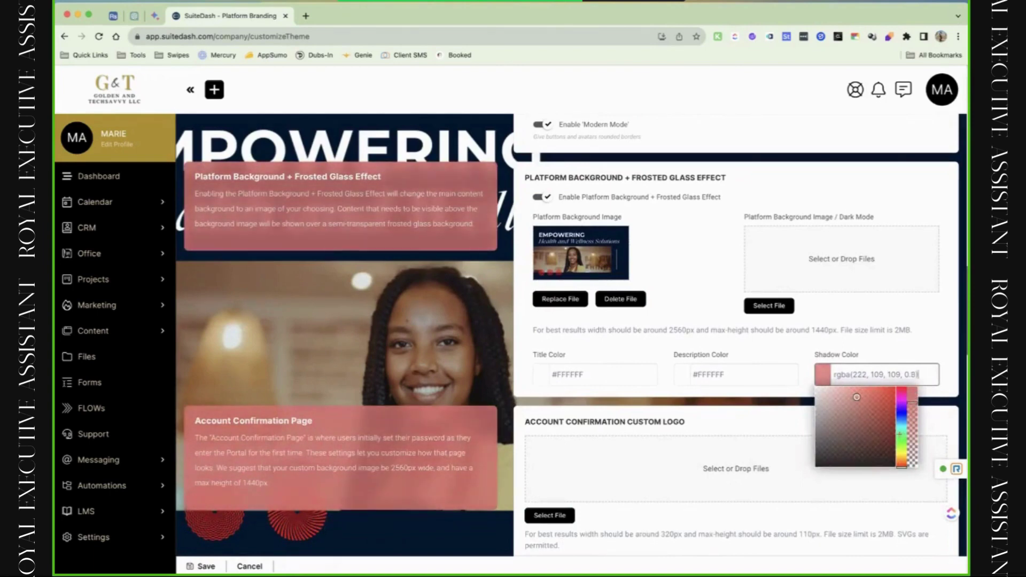
left_click(901, 452)
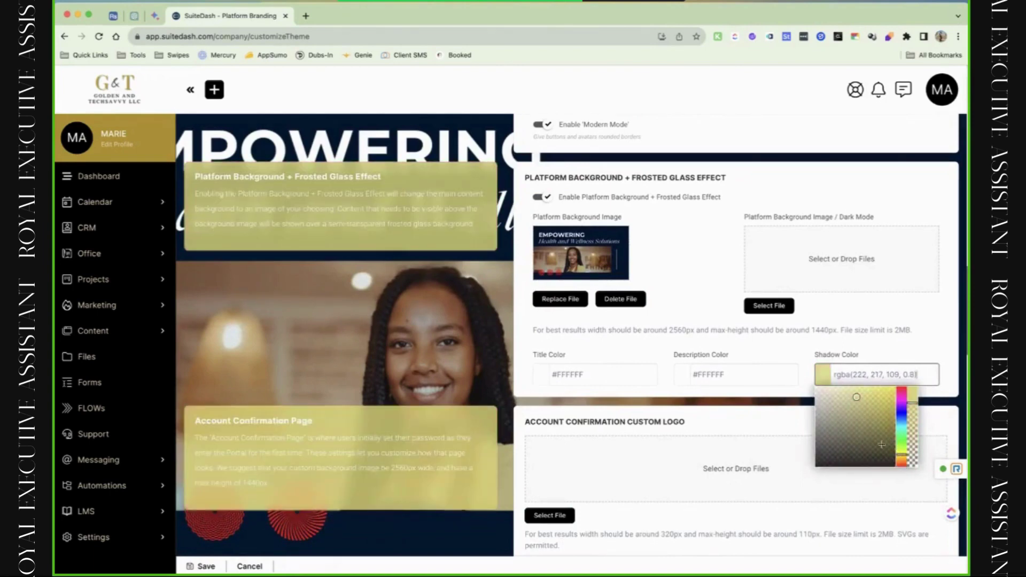
left_click(791, 3)
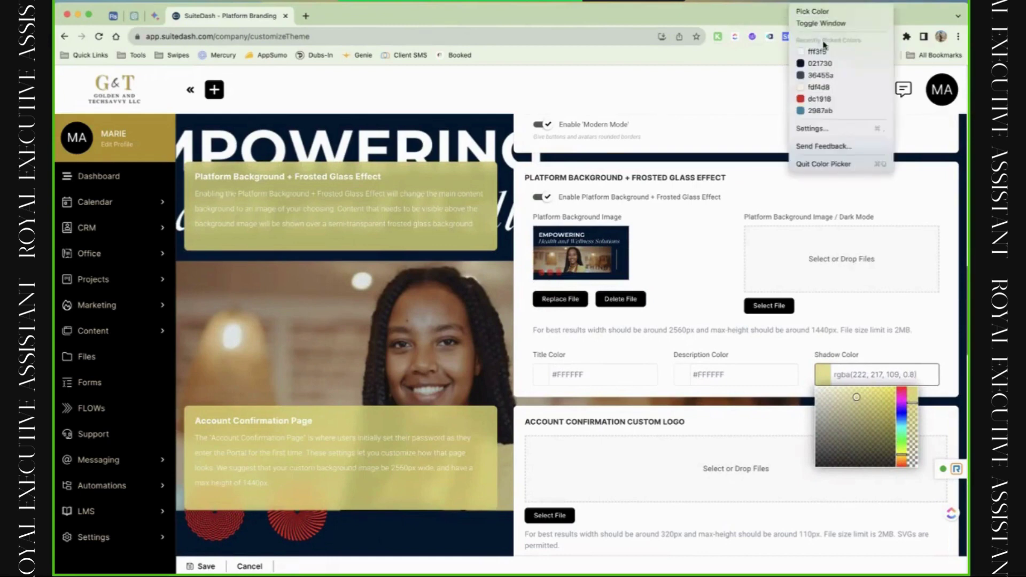
left_click(813, 11)
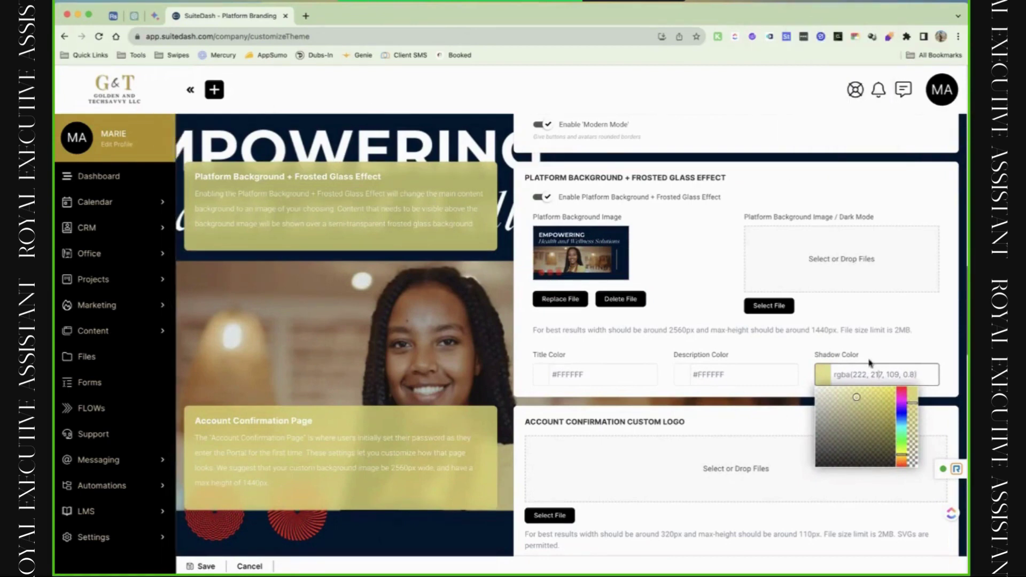
triple_click(880, 376)
type("rgba(177, 144, 28, 0.71)")
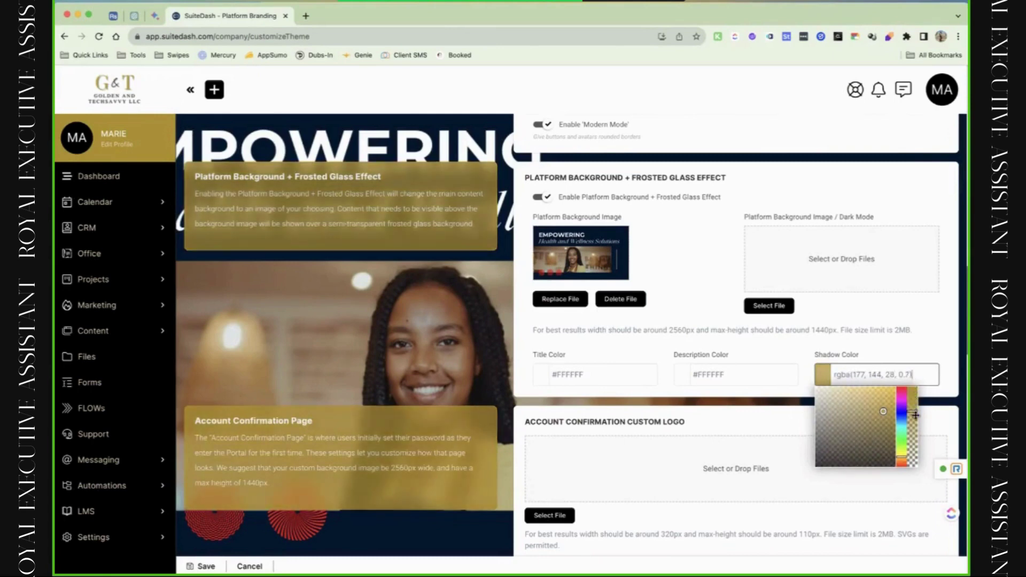
left_click(915, 415)
scroll(690, 332, "down", 3)
Start choosing an Account Confirmation logo, cancel, and preview the login page
left_click(727, 394)
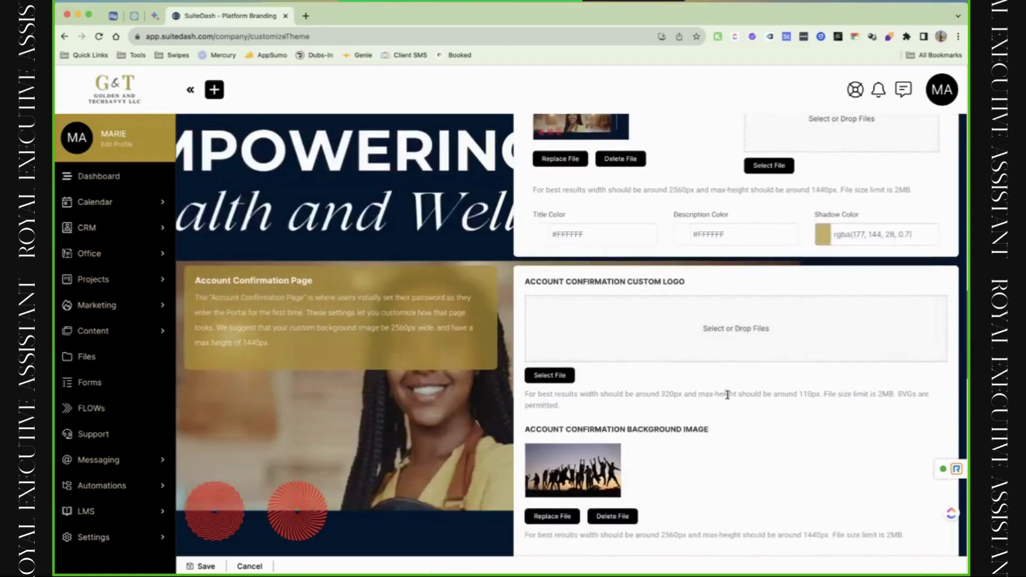
scroll(745, 342, "down", 2)
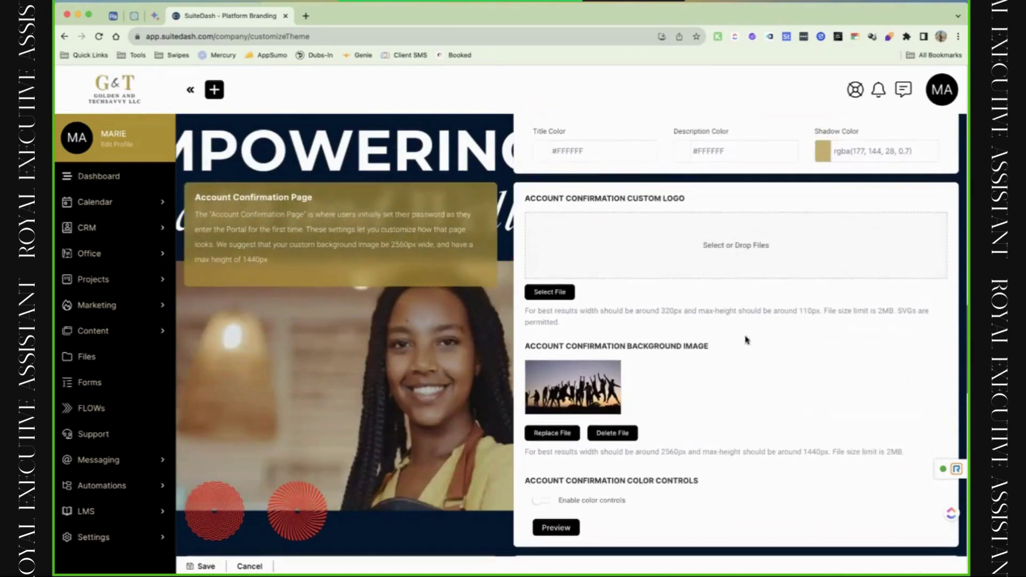
left_click(704, 245)
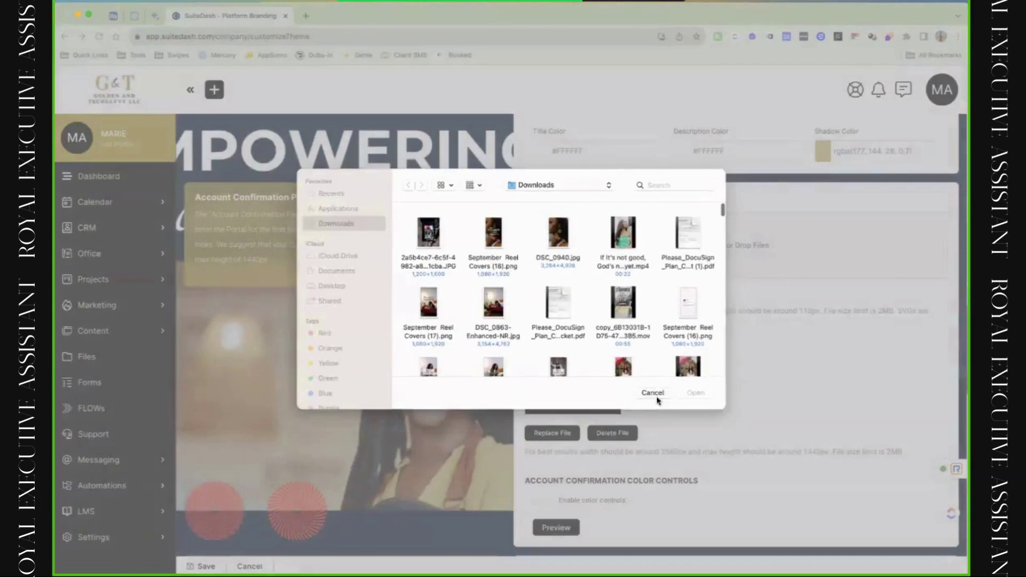
left_click(652, 393)
left_click(553, 526)
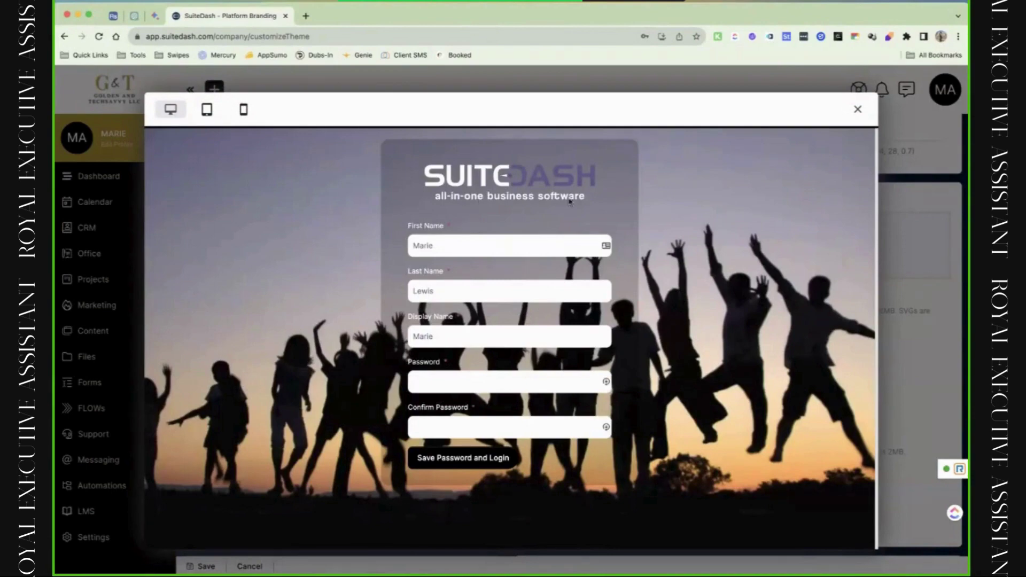
left_click(857, 109)
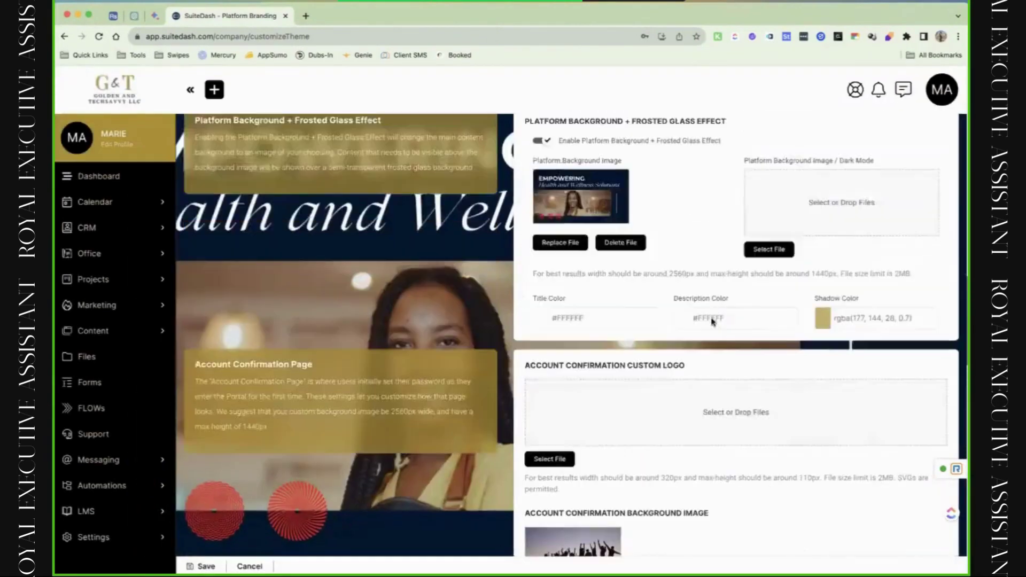
Upload the gt logo as the Account Confirmation custom logo and preview the result
scroll(712, 320, "up", 10)
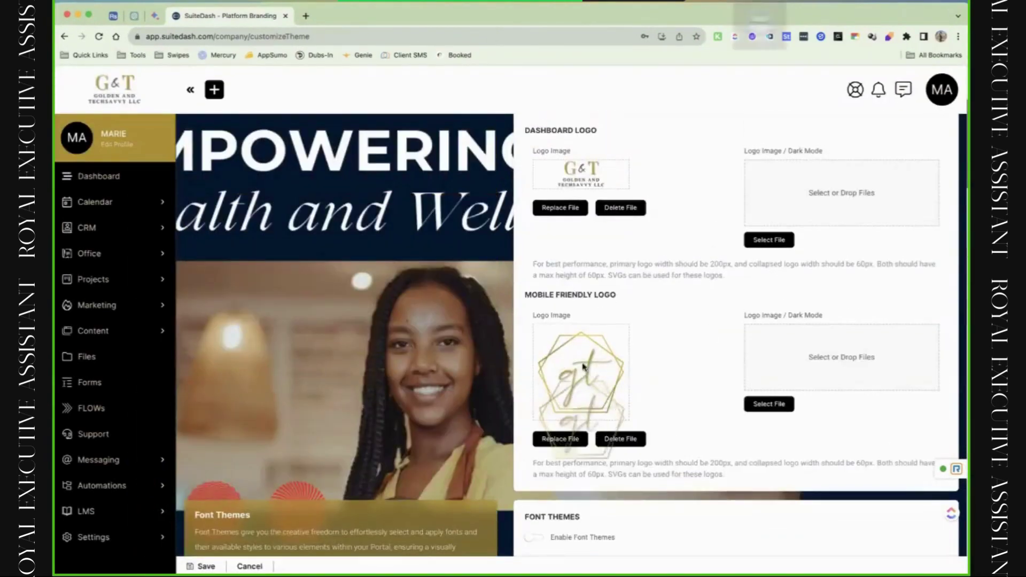
left_click_drag(584, 366, 717, 51)
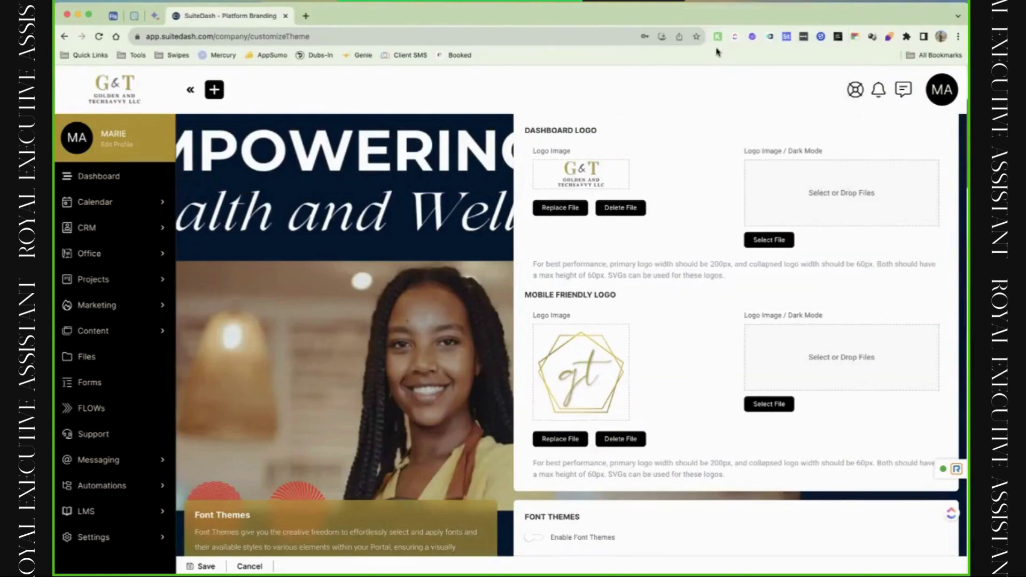
scroll(666, 269, "down", 10)
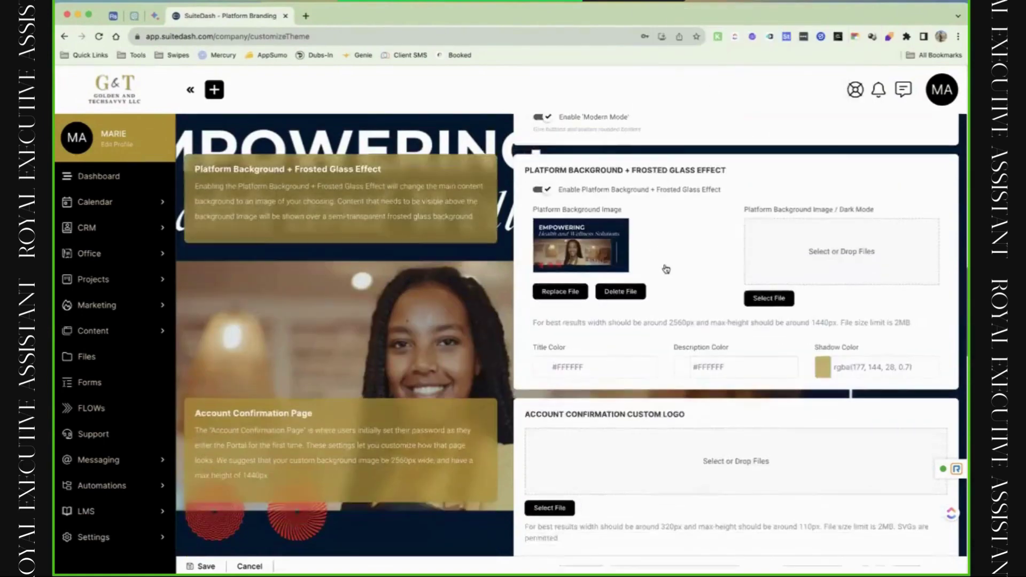
scroll(666, 269, "down", 5)
left_click(754, 1)
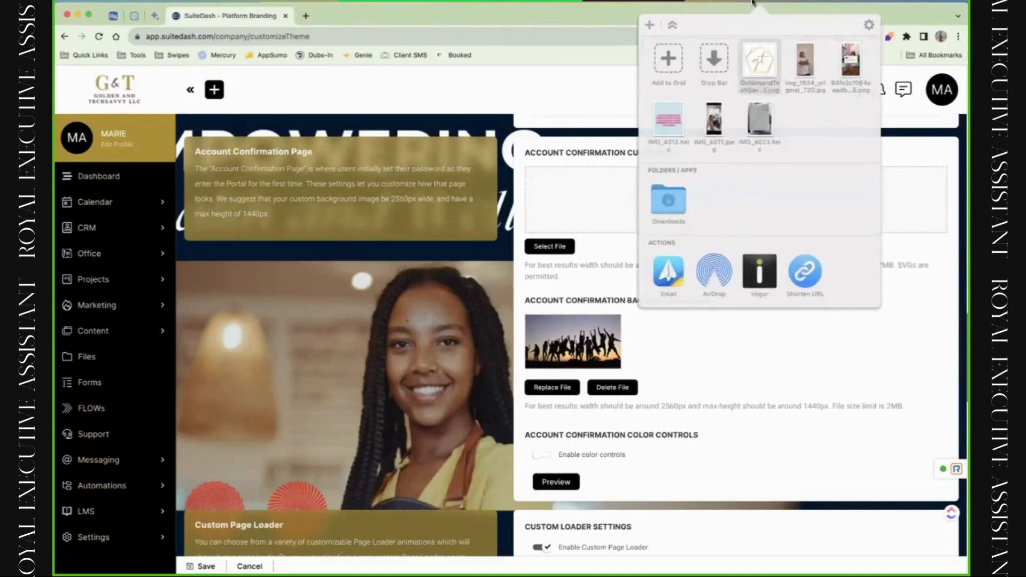
left_click_drag(759, 59, 613, 236)
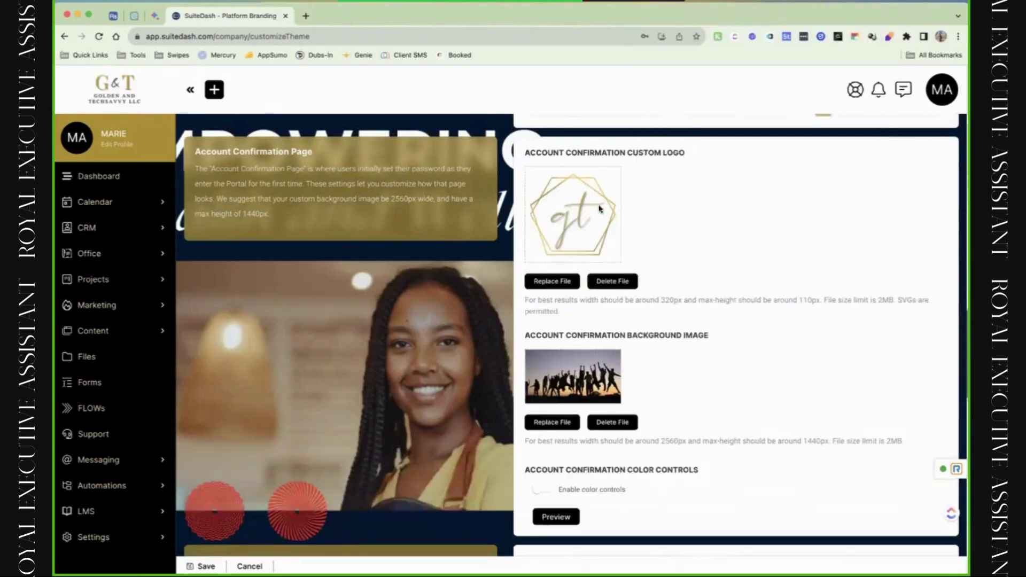
left_click(555, 516)
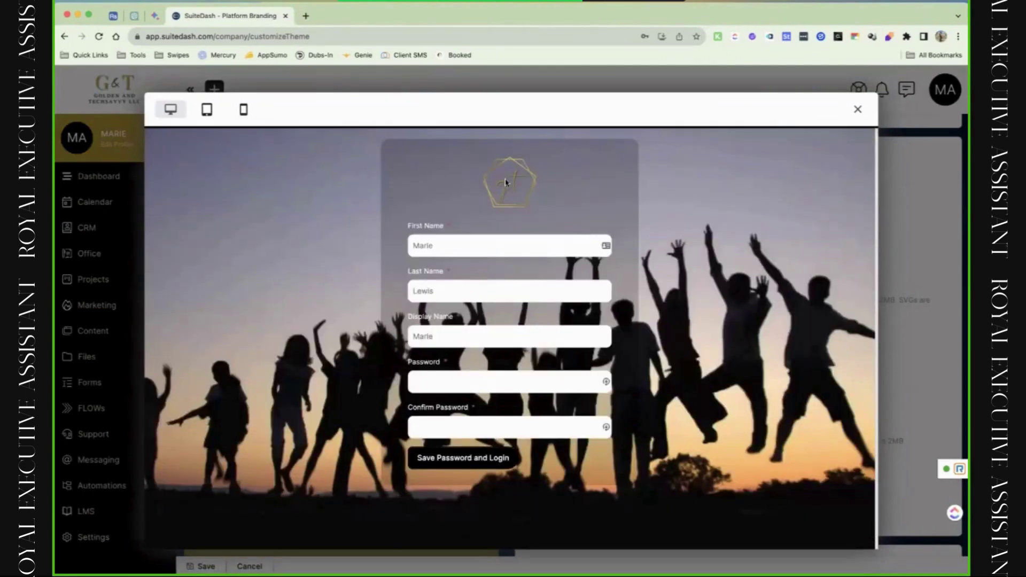
key("Escape")
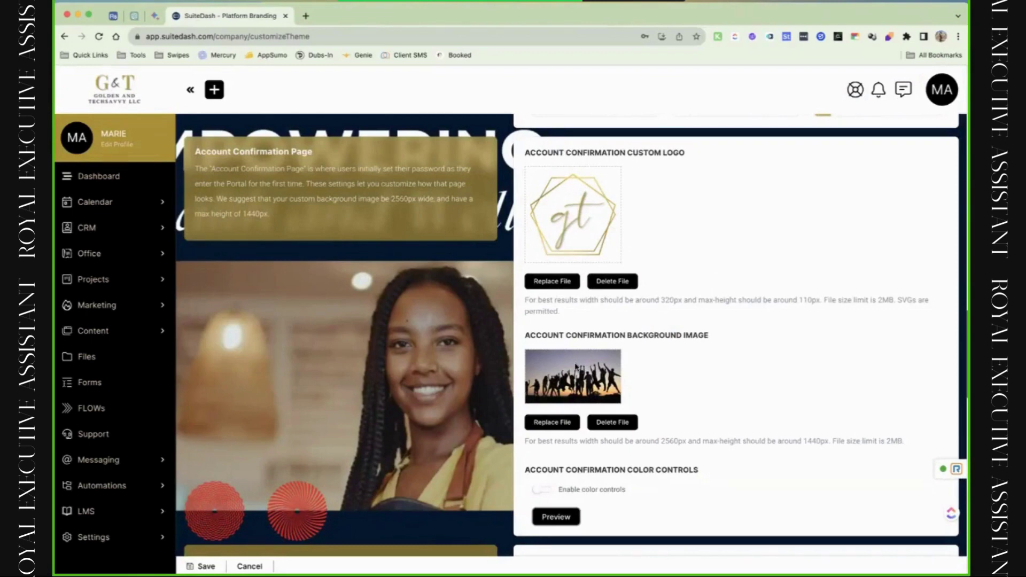
Enable Account Confirmation colour controls (text #FFFFFF, button #224057) and scroll to Custom Loader Settings
left_click(549, 491)
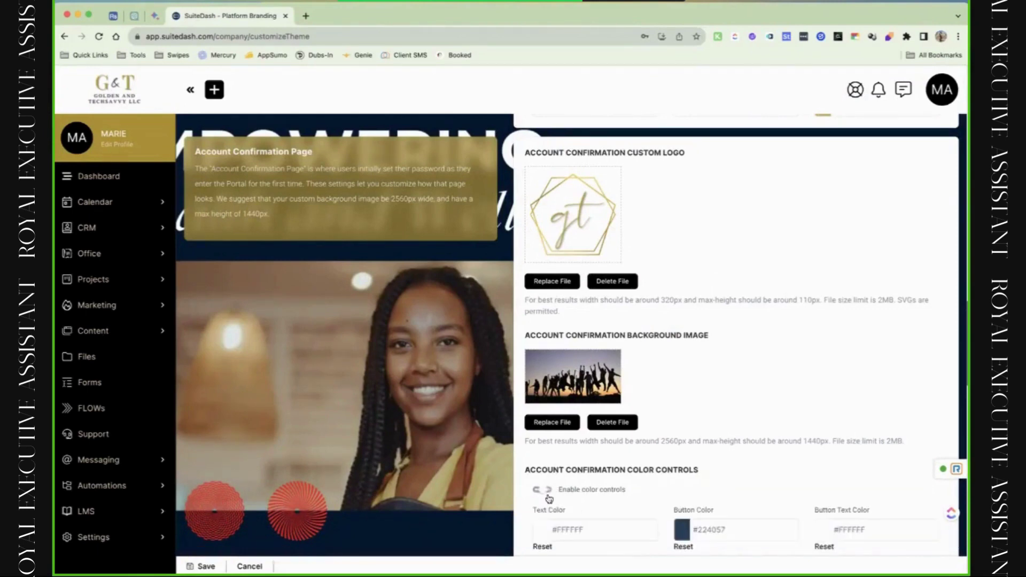
scroll(549, 498, "down", 2)
scroll(548, 498, "down", 2)
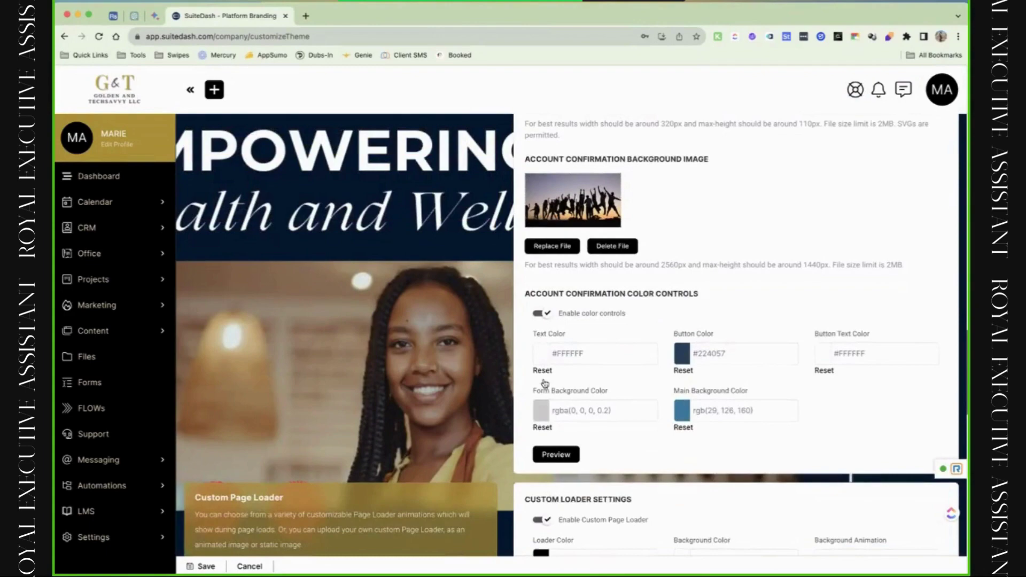
scroll(562, 346, "down", 7)
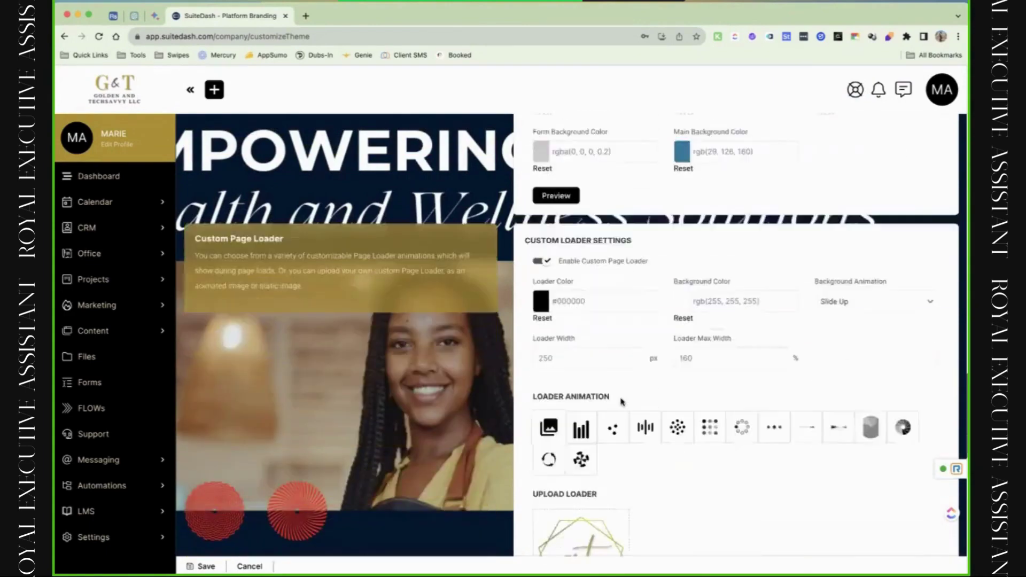
scroll(622, 402, "up", 1)
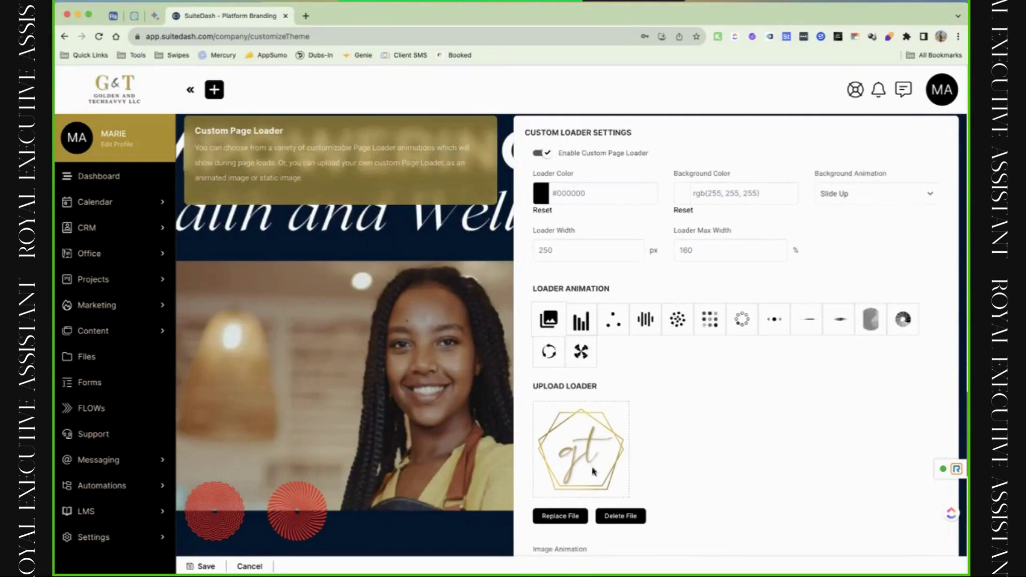
scroll(593, 471, "down", 2)
scroll(615, 497, "up", 1)
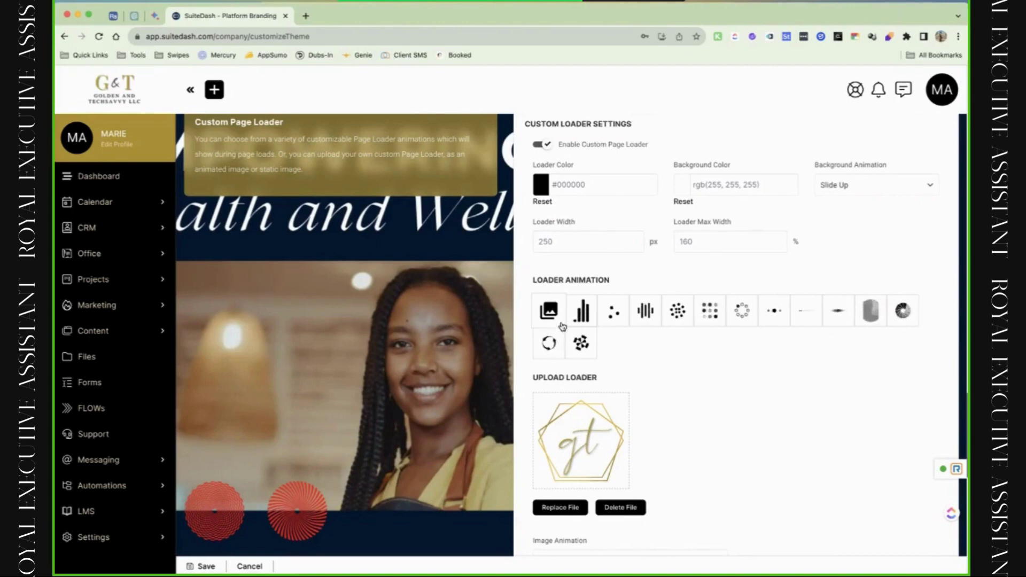
scroll(615, 320, "down", 2)
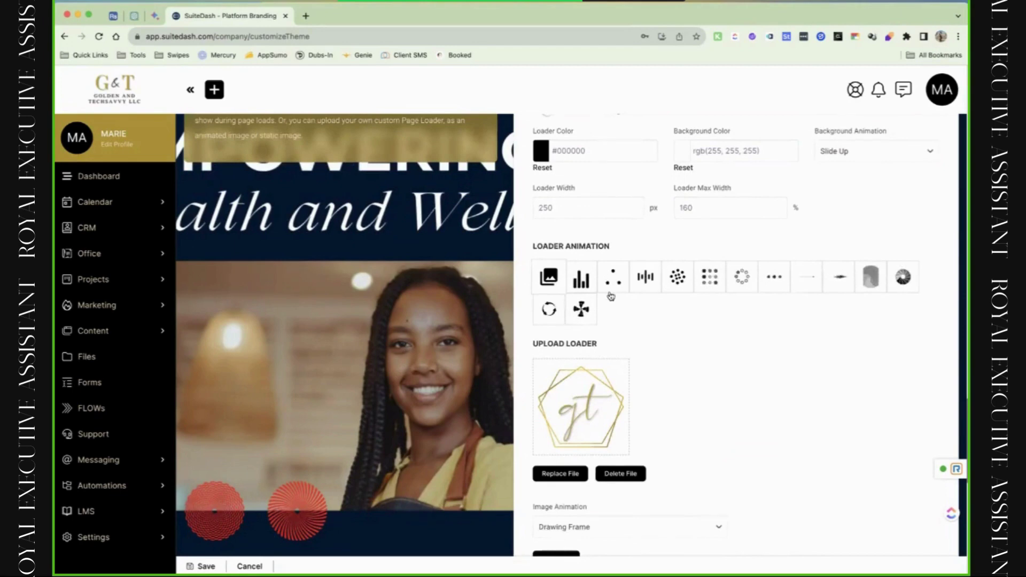
Set the loader Image Animation to Image Loading and preview it
scroll(563, 392, "down", 3)
left_click(570, 460)
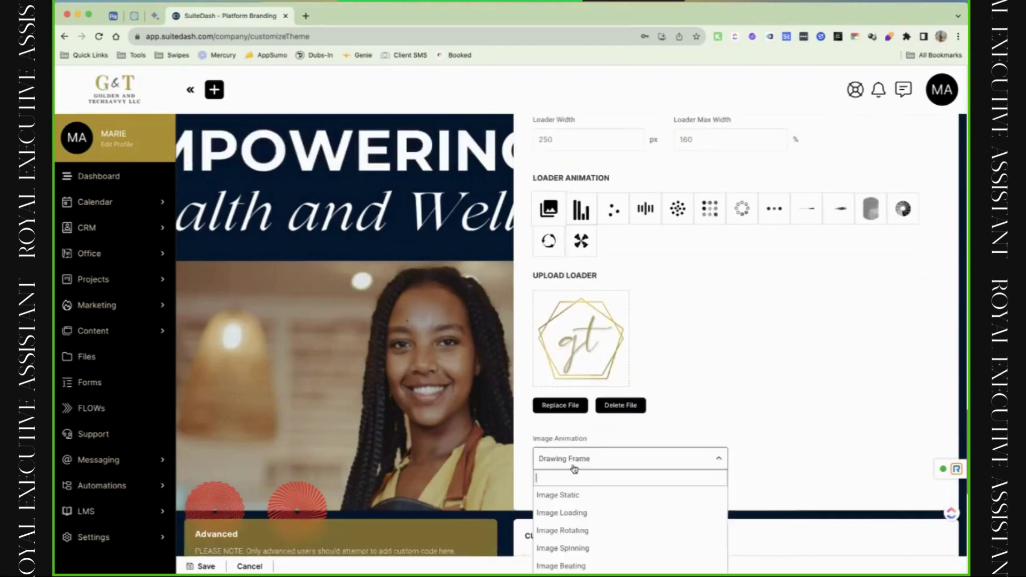
left_click(566, 512)
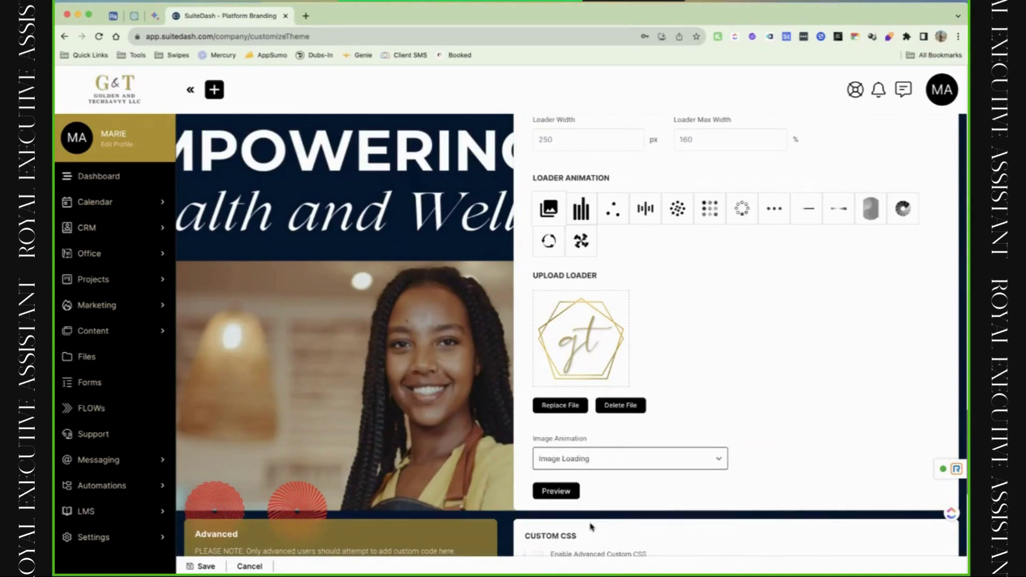
left_click(572, 489)
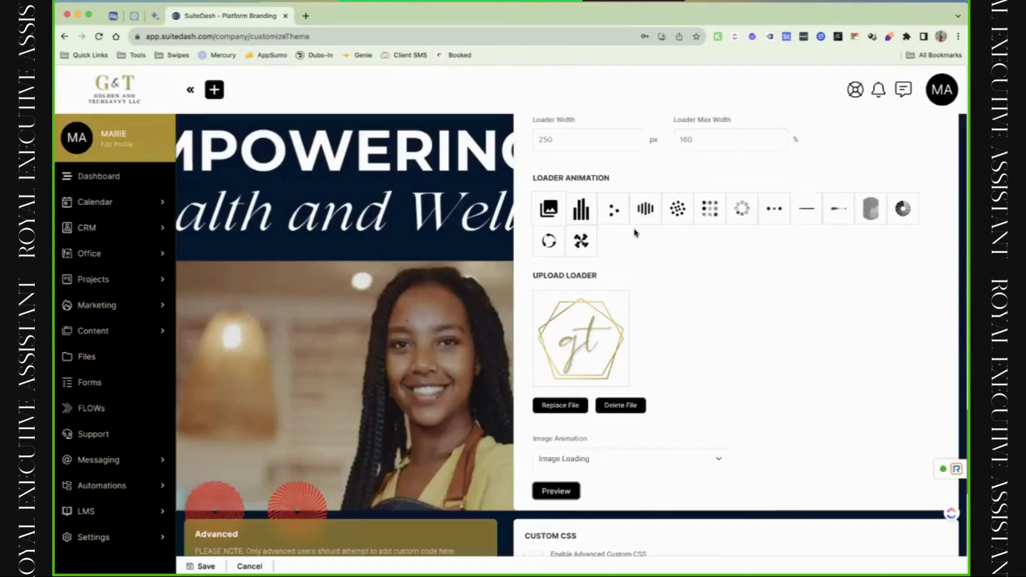
Make the loader background translucent white rgba(255, 255, 255, 0.44) and preview it
scroll(717, 170, "up", 2)
left_click(717, 170)
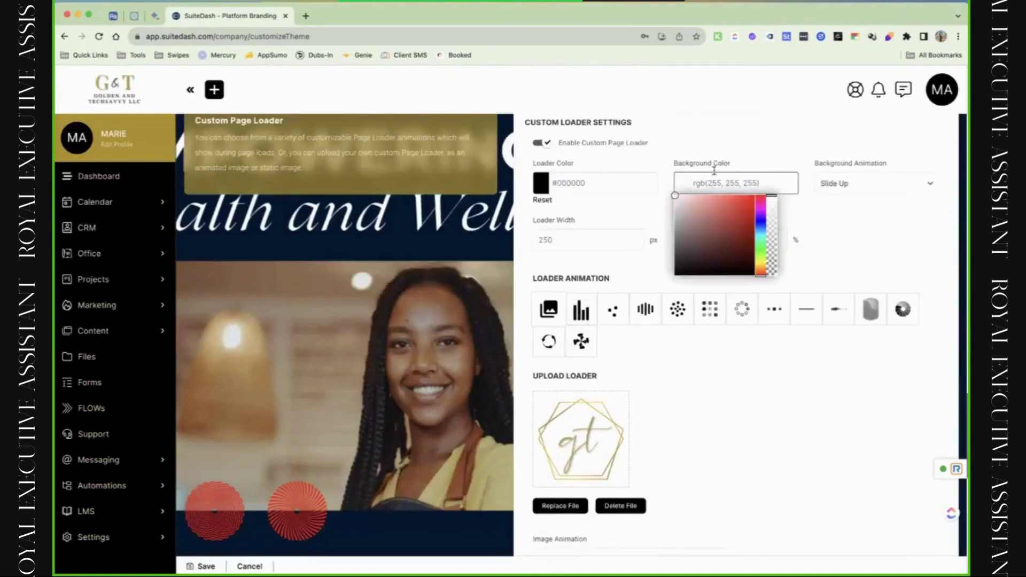
left_click_drag(771, 197, 771, 237)
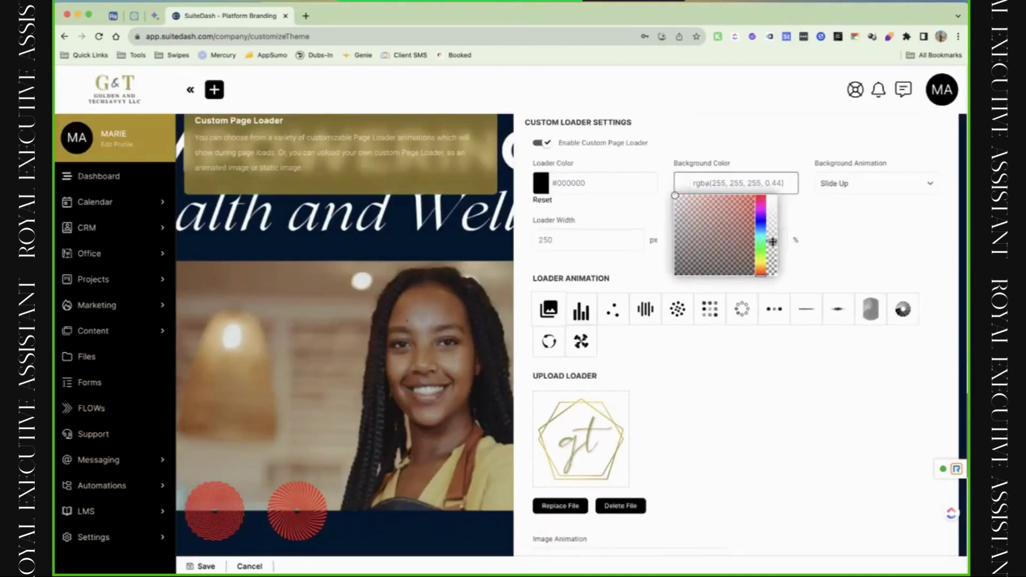
left_click(779, 240)
scroll(790, 231, "down", 2)
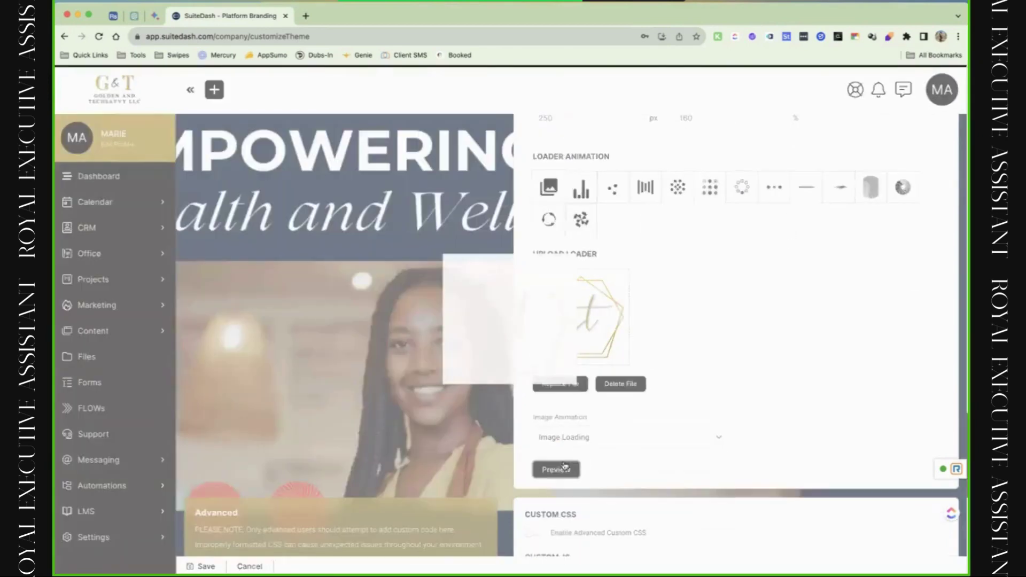
left_click(564, 472)
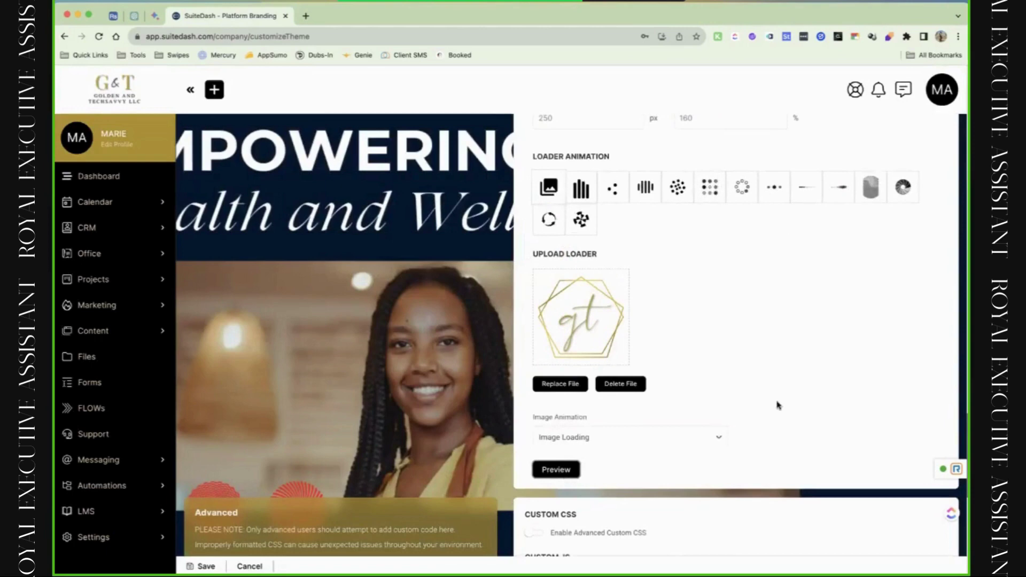
Set the loader Background Animation to Fade and preview it
scroll(836, 220, "up", 2)
left_click(876, 144)
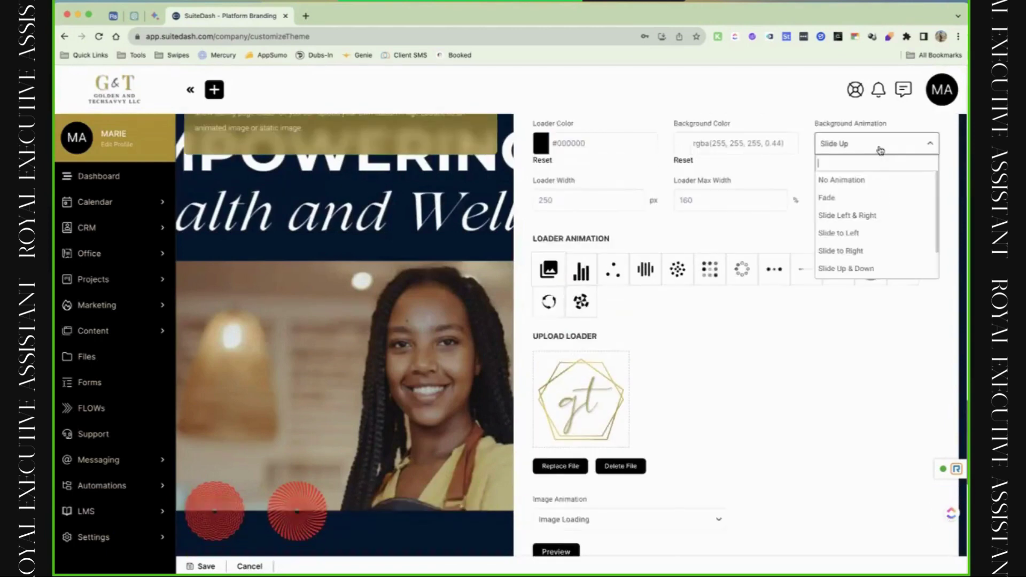
left_click(870, 199)
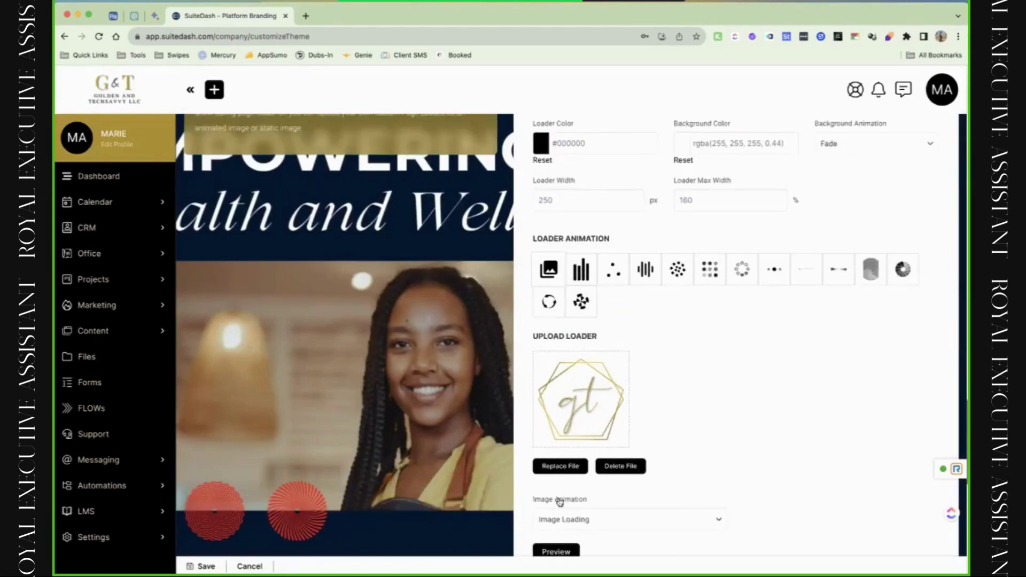
left_click(555, 552)
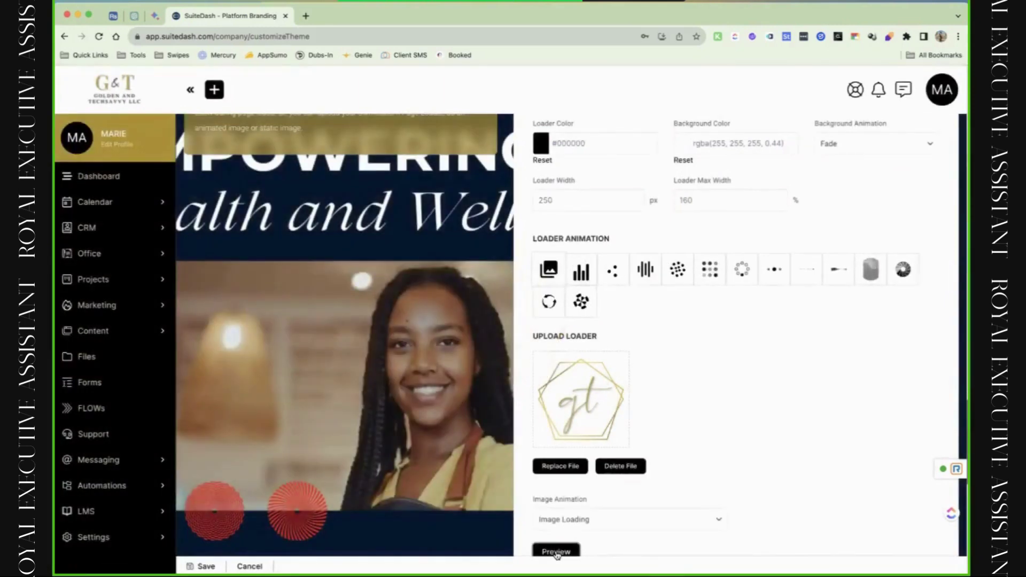
scroll(556, 555, "down", 4)
scroll(556, 556, "down", 4)
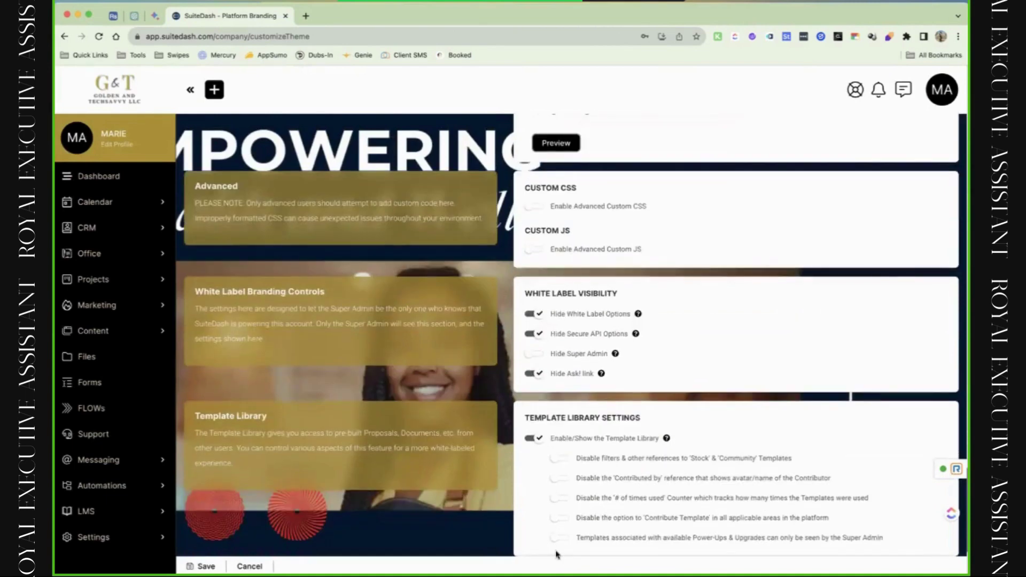
scroll(556, 554, "down", 1)
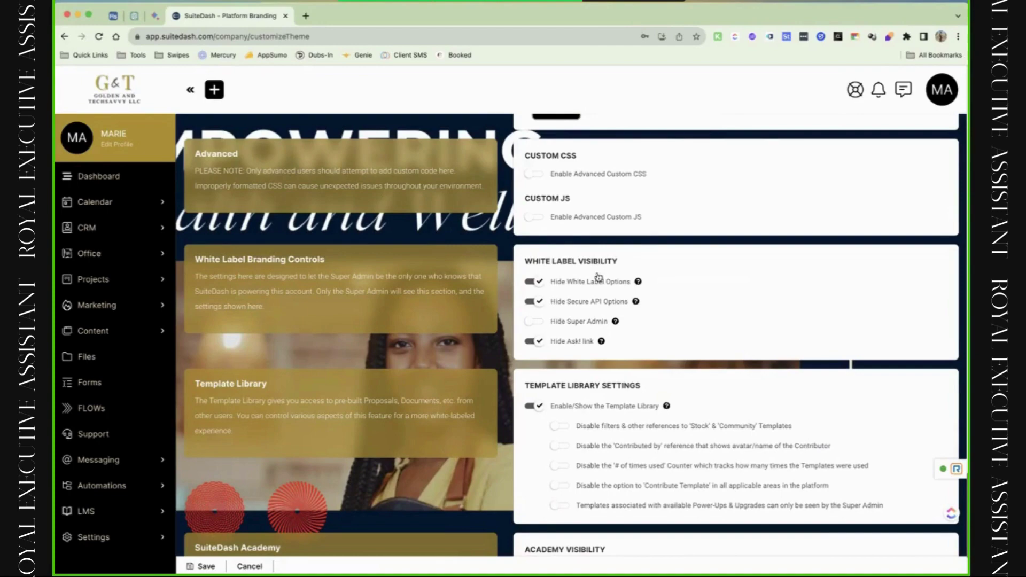
scroll(599, 335, "down", 2)
scroll(599, 335, "down", 4)
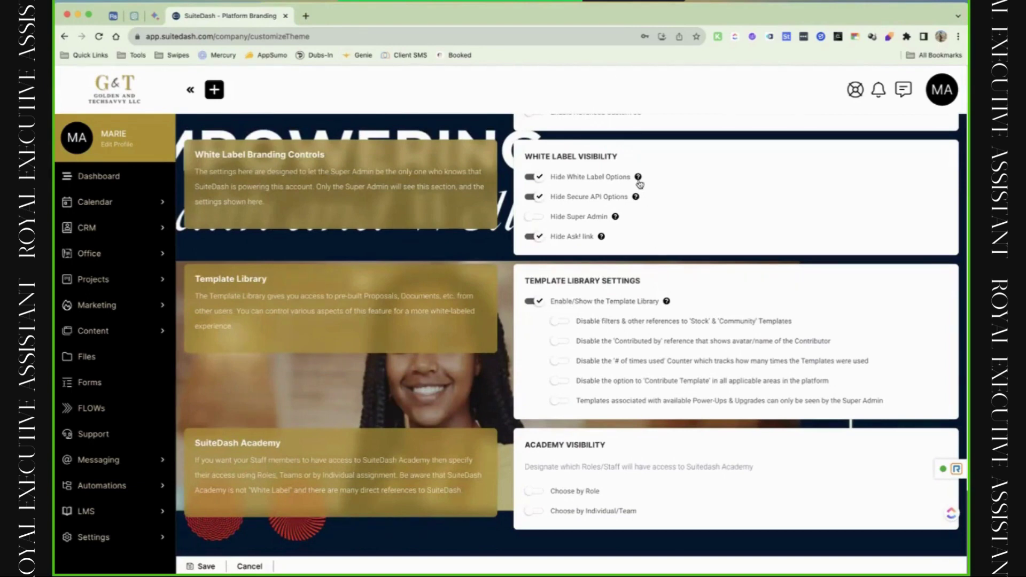
Review White Label Visibility, keeping the Ask! link hidden and checking its help tip
mouse_move(639, 184)
left_click(538, 244)
left_click(535, 238)
mouse_move(605, 246)
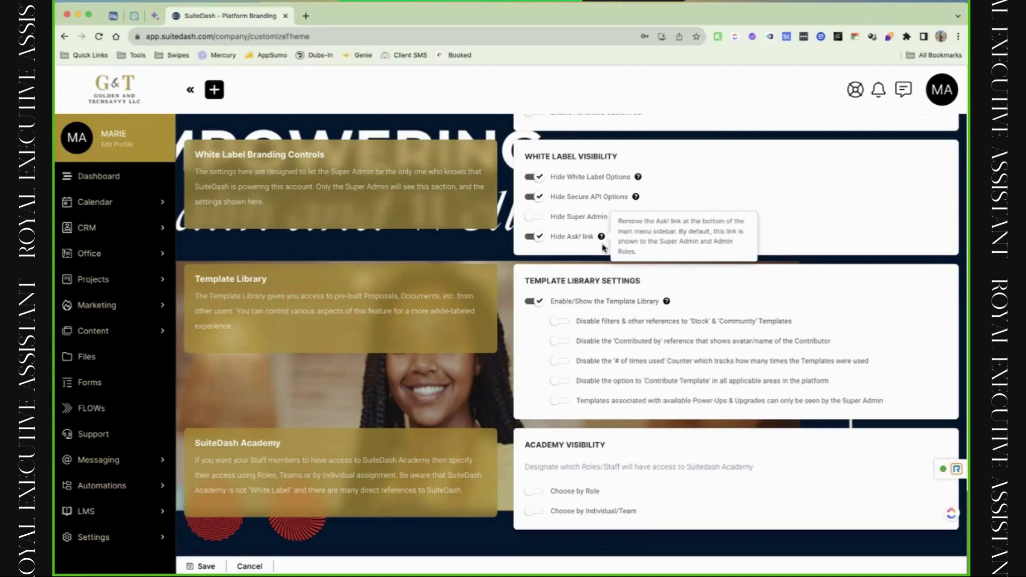
scroll(568, 278, "down", 1)
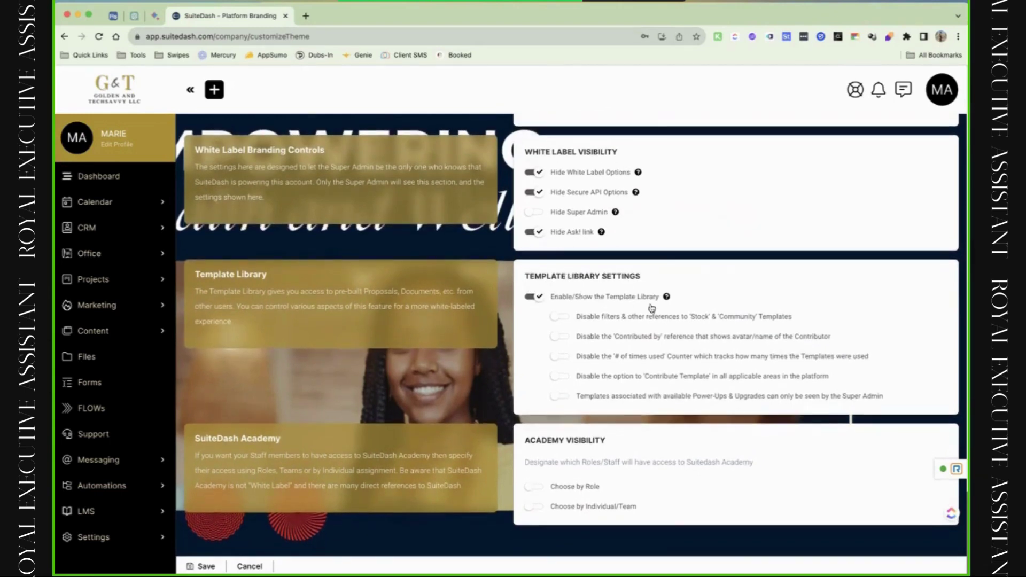
Check the MA account menu, then set Academy Visibility to Choose by Role
left_click(948, 93)
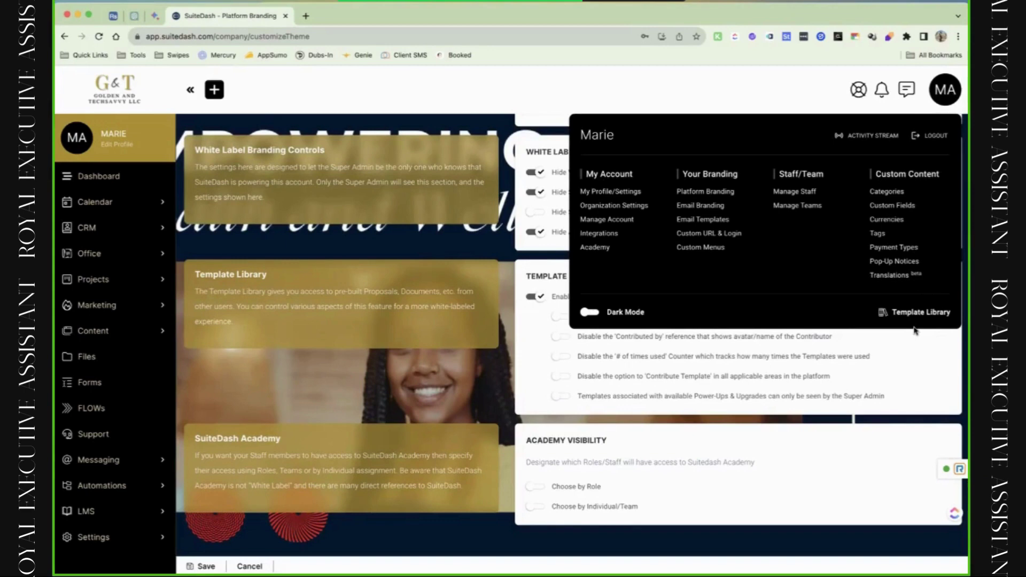
left_click(764, 407)
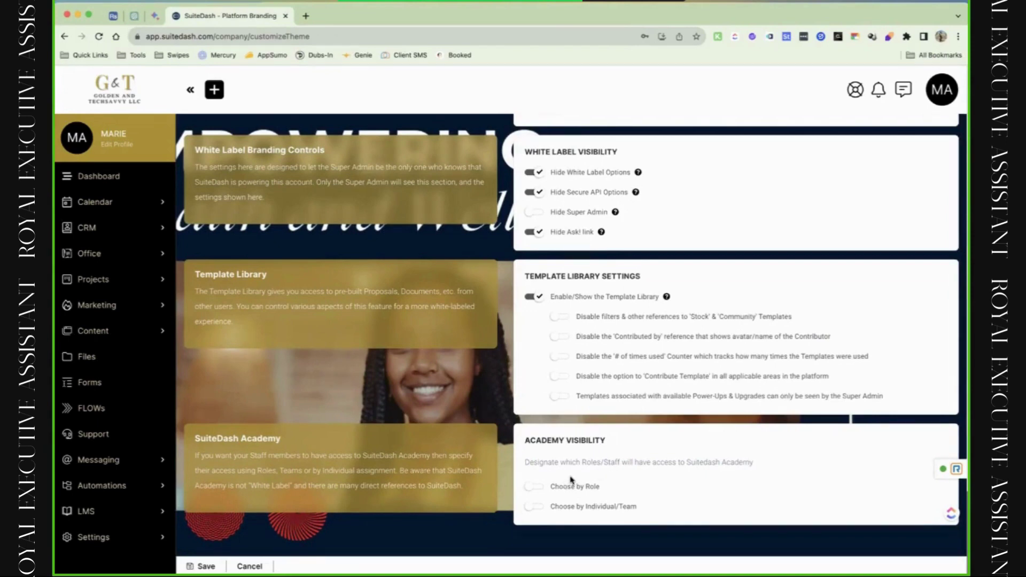
left_click(535, 494)
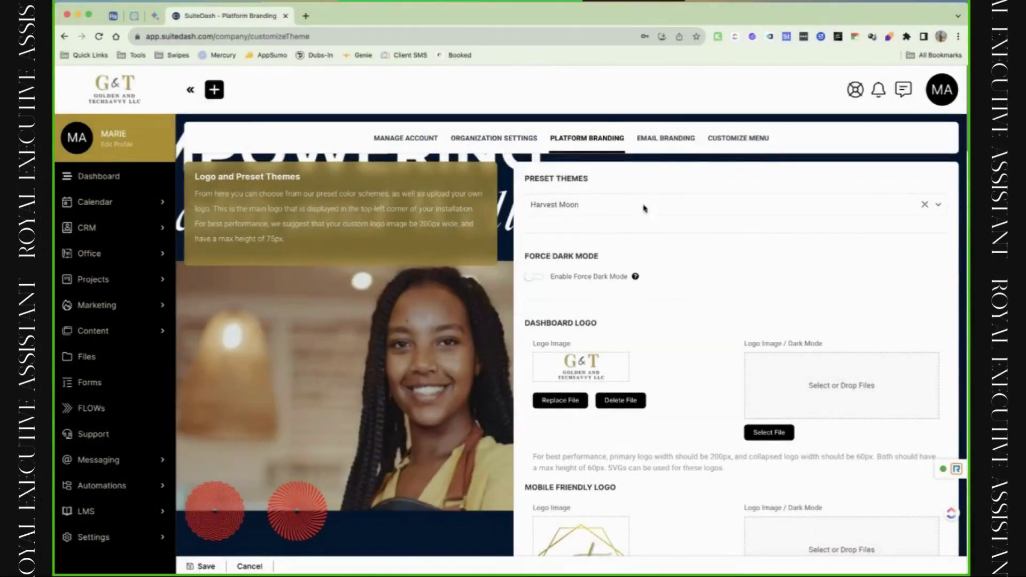
Open Email Branding, showing From Name and subject company name Golden & TechSavvy
left_click(663, 140)
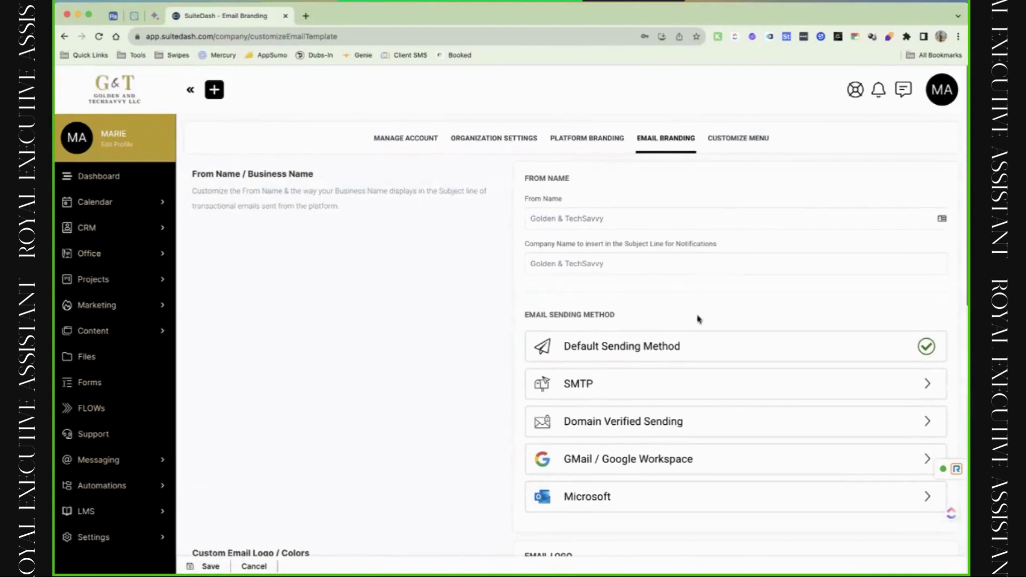
scroll(649, 383, "down", 1)
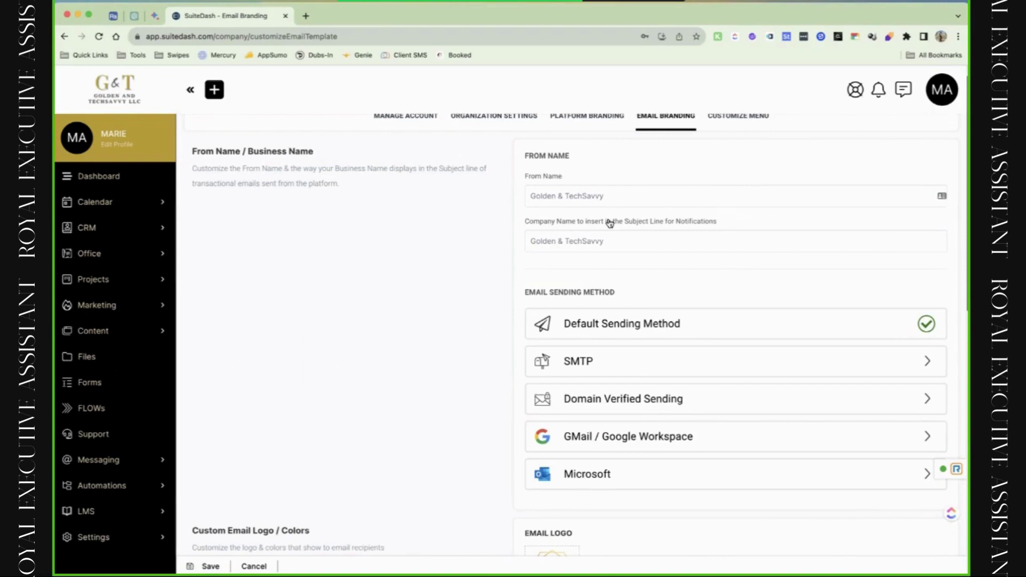
left_click(629, 249)
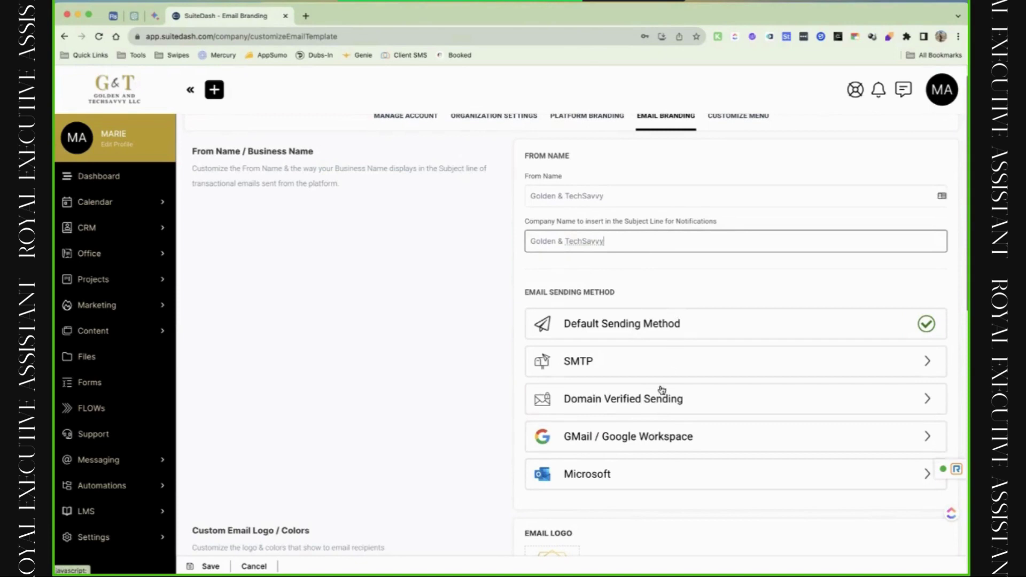
scroll(644, 384, "down", 1)
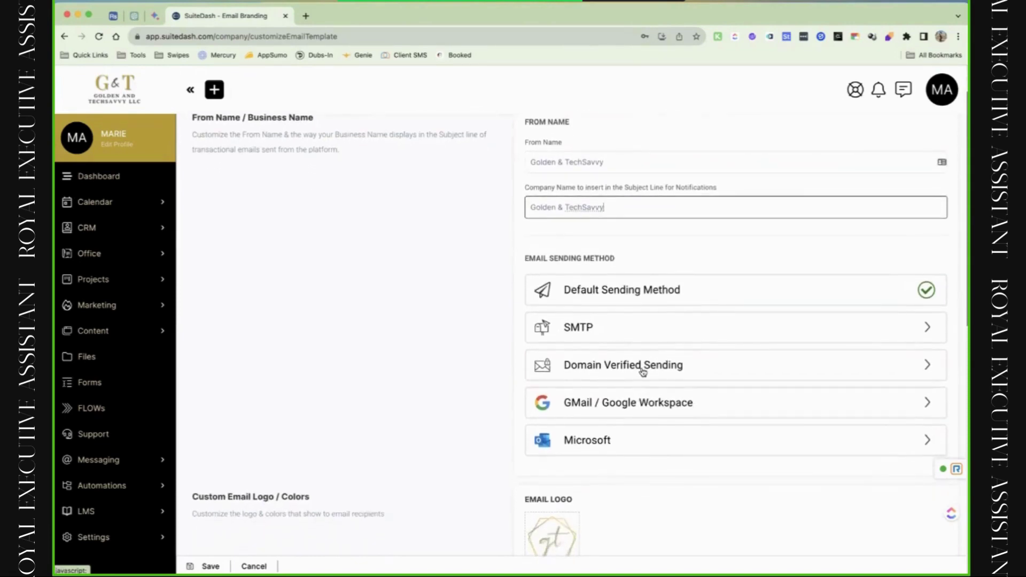
left_click(653, 373)
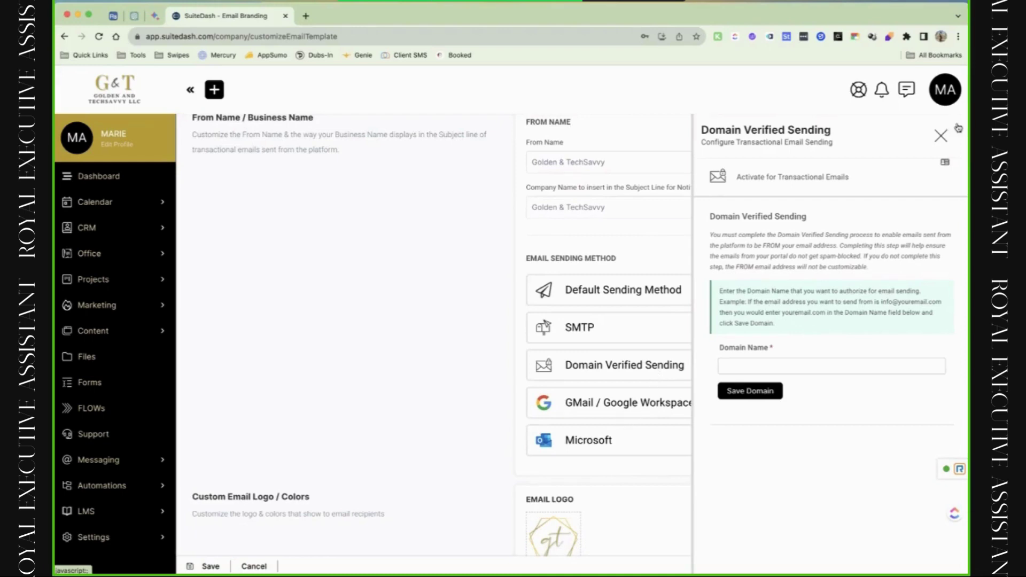
left_click(942, 136)
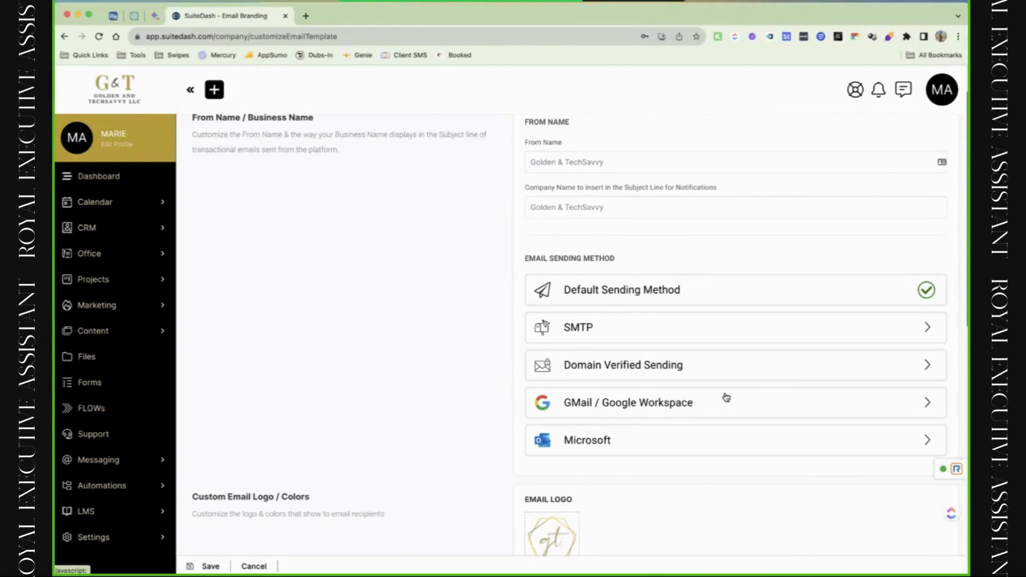
left_click(701, 377)
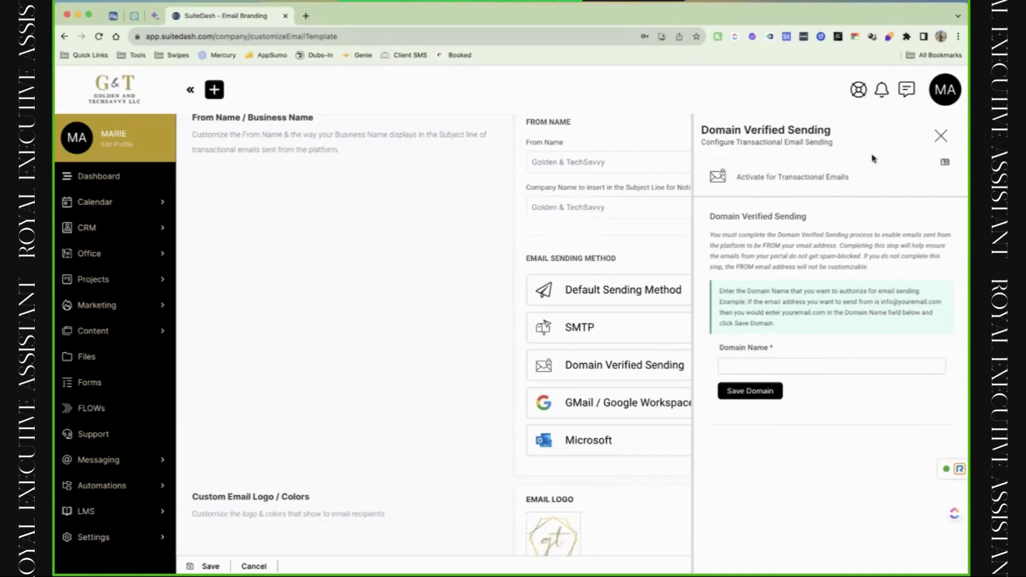
left_click(942, 145)
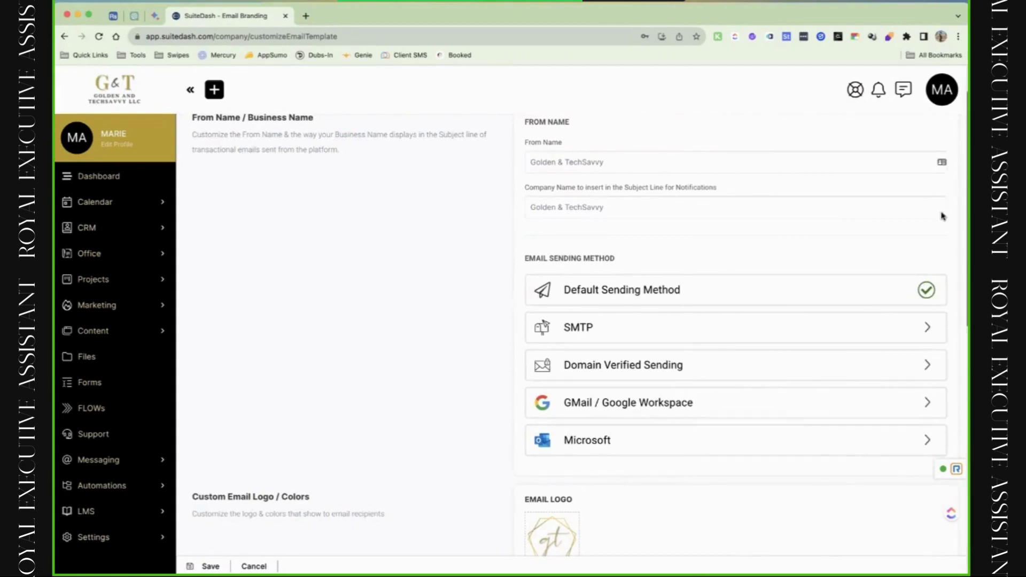
left_click(682, 404)
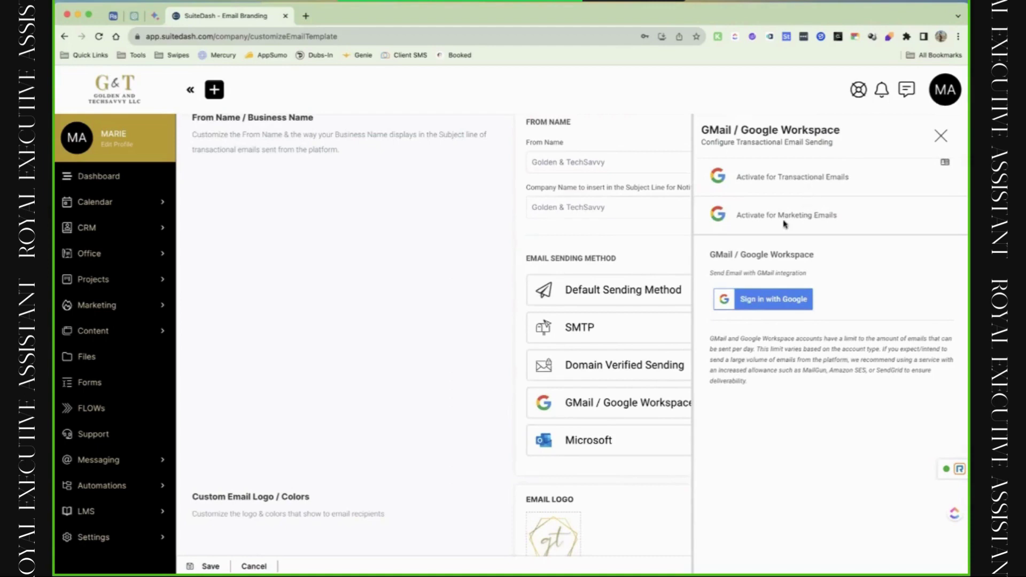
left_click(940, 137)
Check the Email Logo position options, keep it at Center, and scroll to Footer Information
scroll(740, 468, "down", 6)
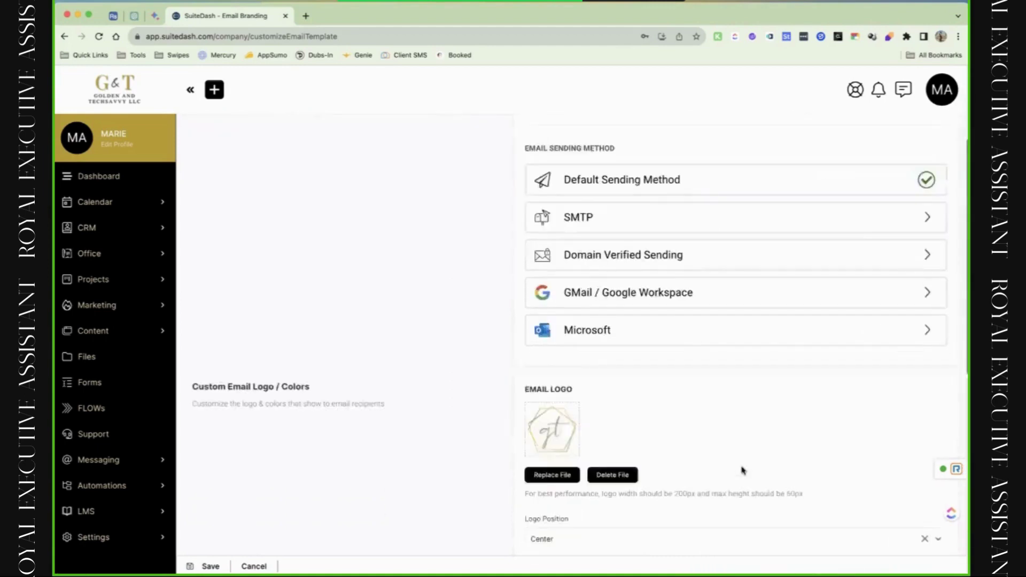
scroll(743, 471, "down", 2)
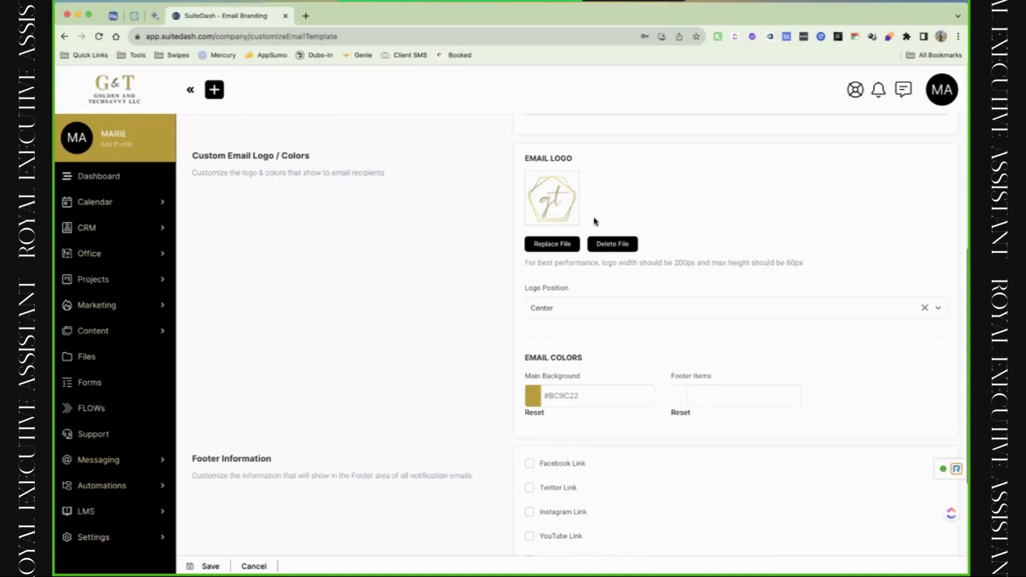
left_click(571, 319)
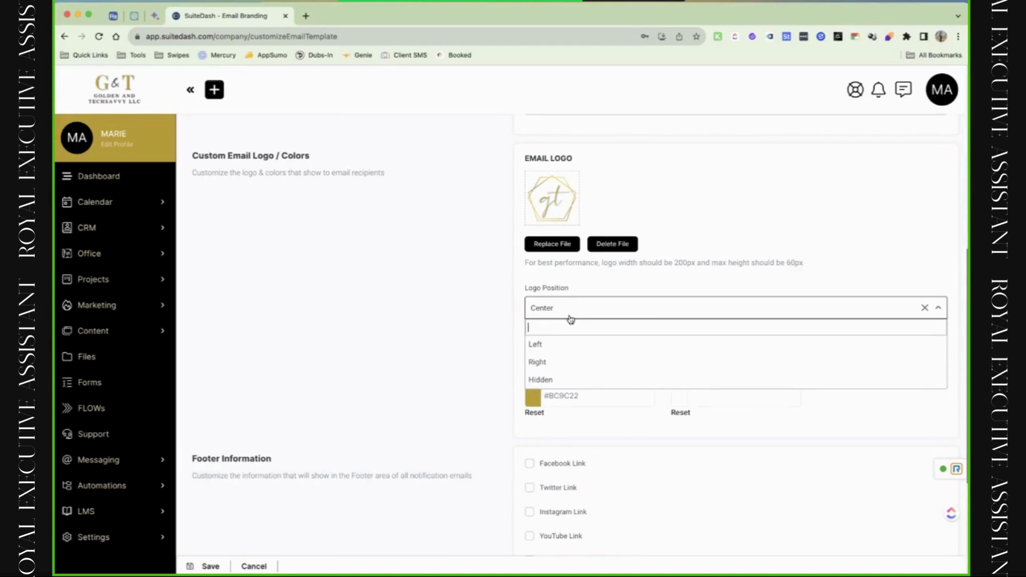
left_click(489, 344)
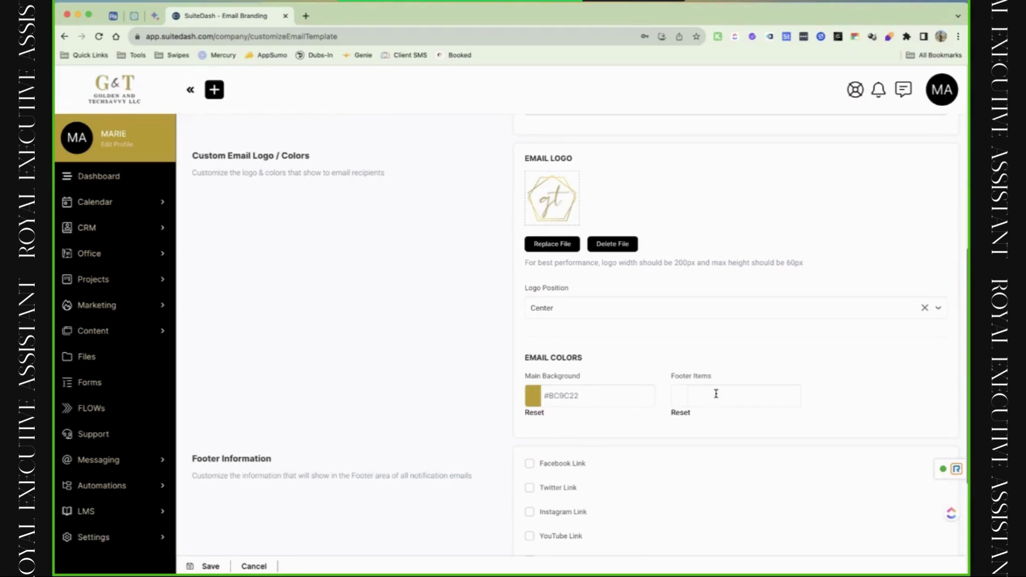
scroll(716, 394, "down", 5)
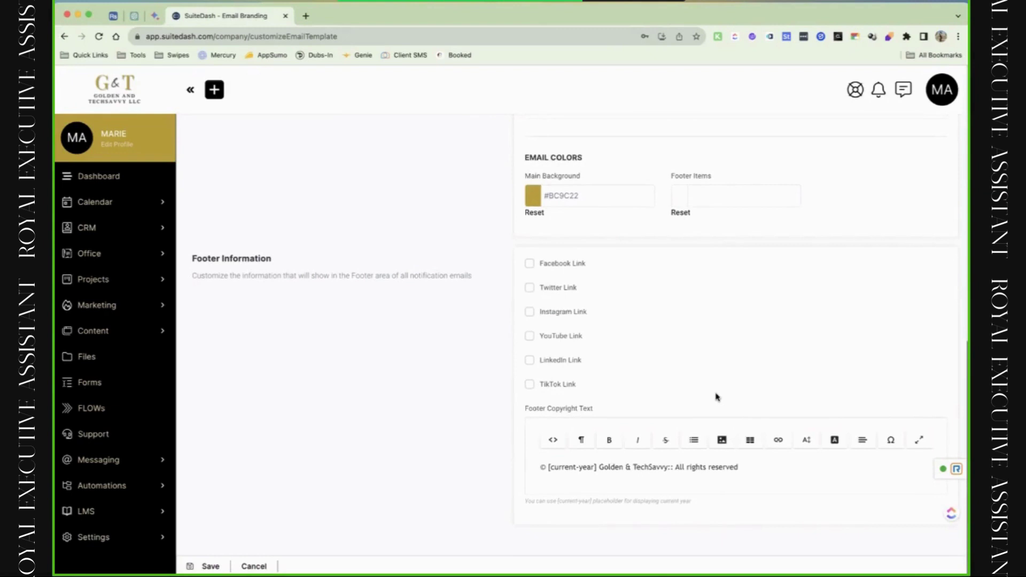
Briefly enable the Facebook Link with an empty URL, then disable it so no social links remain
left_click(538, 265)
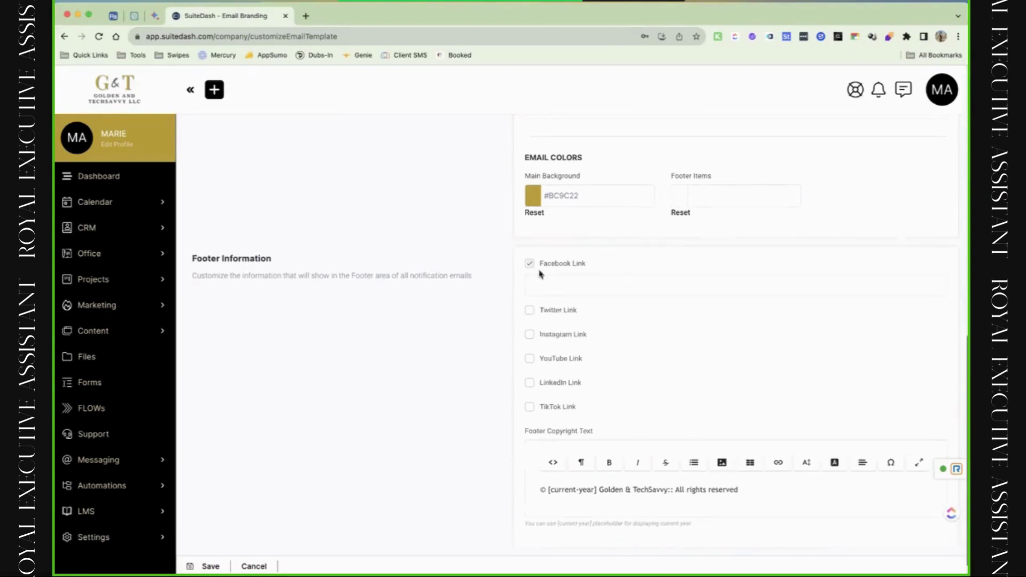
left_click(555, 285)
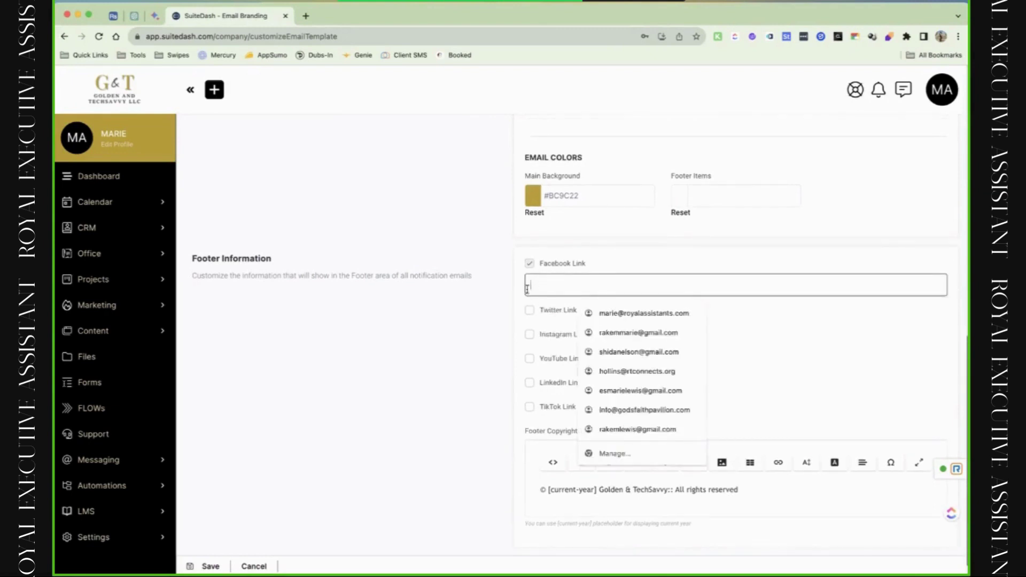
left_click(504, 289)
left_click(529, 273)
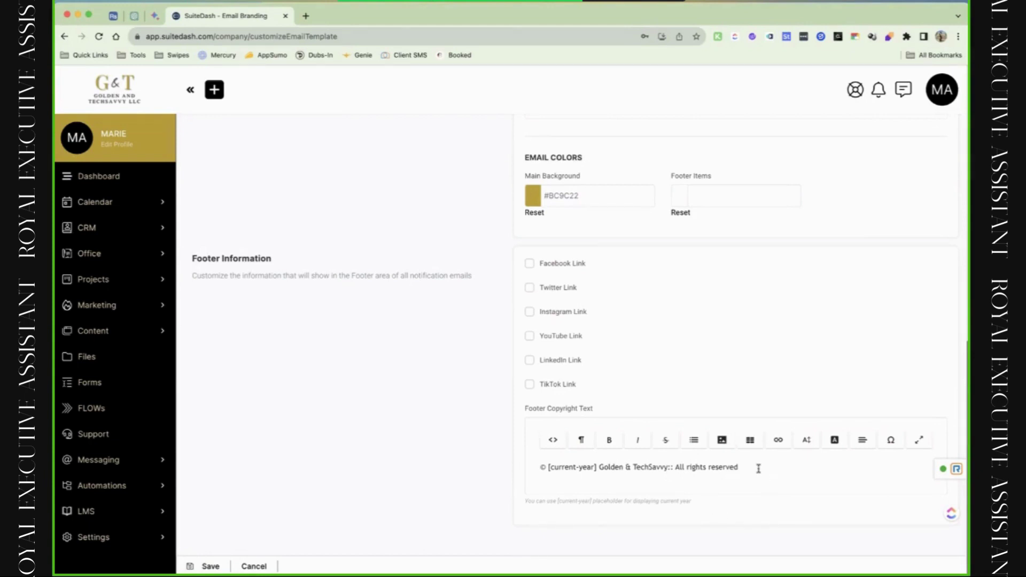
left_click_drag(755, 472, 561, 466)
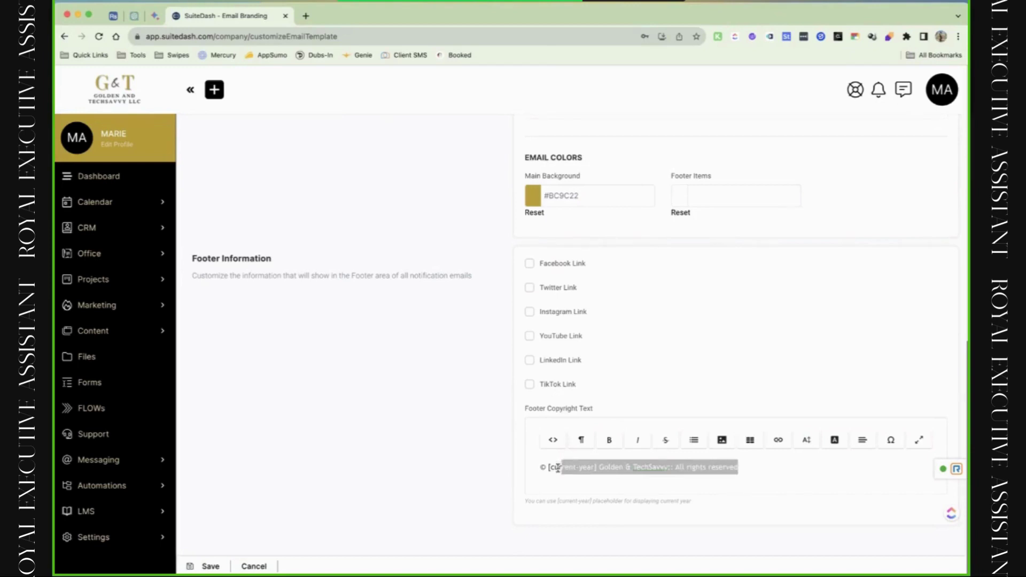
left_click(543, 474)
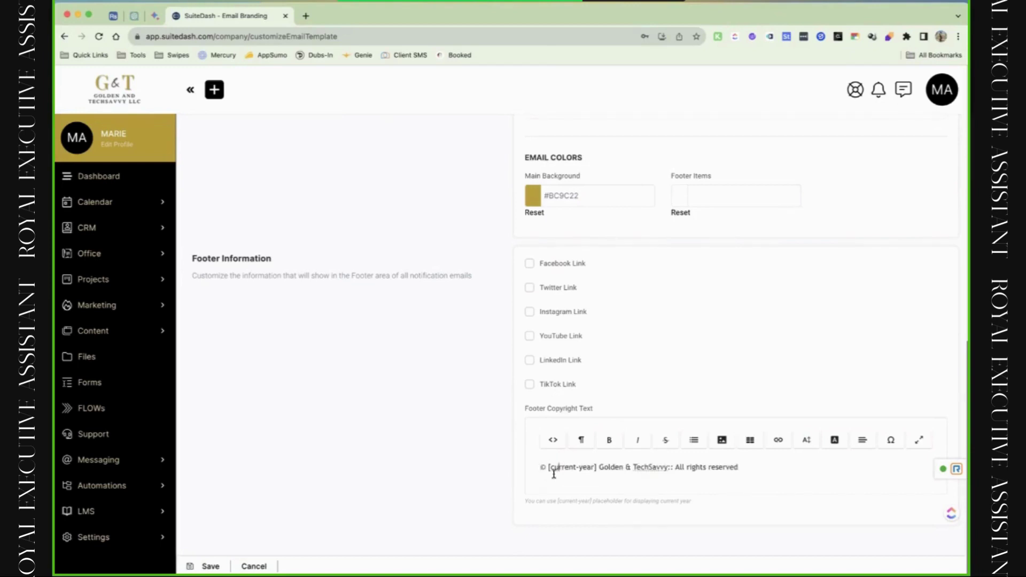
left_click_drag(550, 472, 595, 476)
left_click_drag(602, 470, 666, 479)
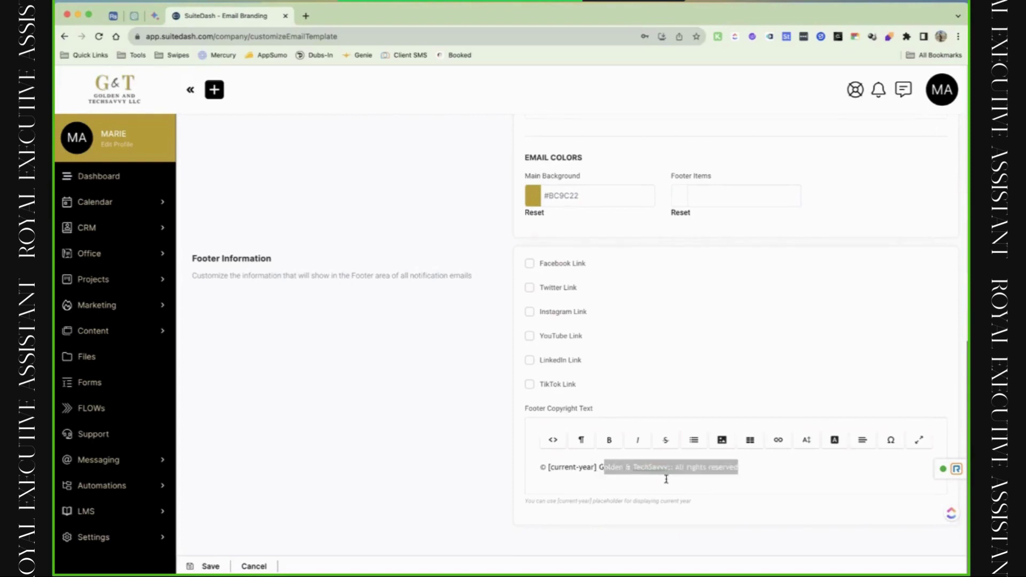
left_click(666, 478)
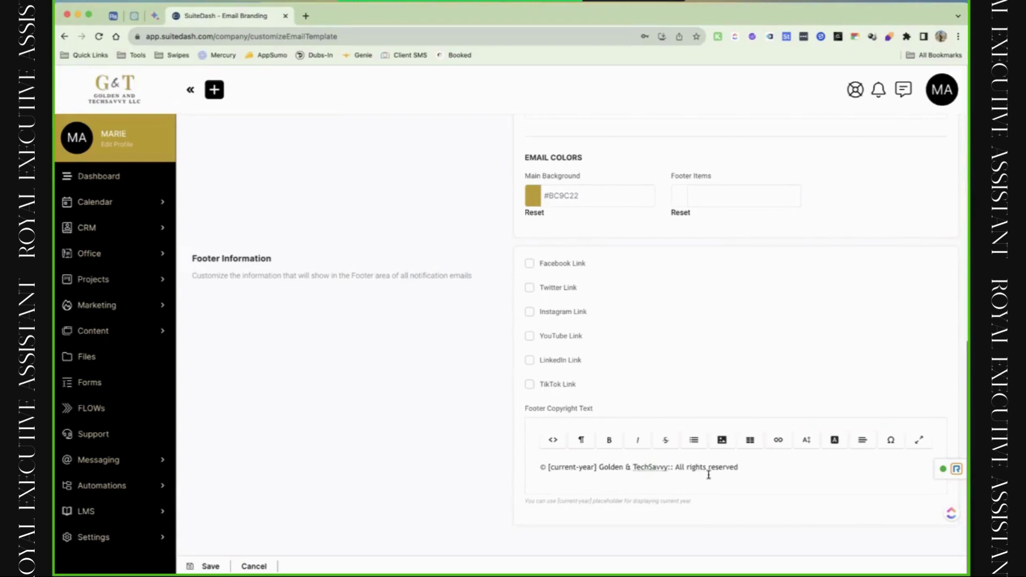
left_click(745, 477)
left_click_drag(668, 475, 600, 475)
left_click(780, 444)
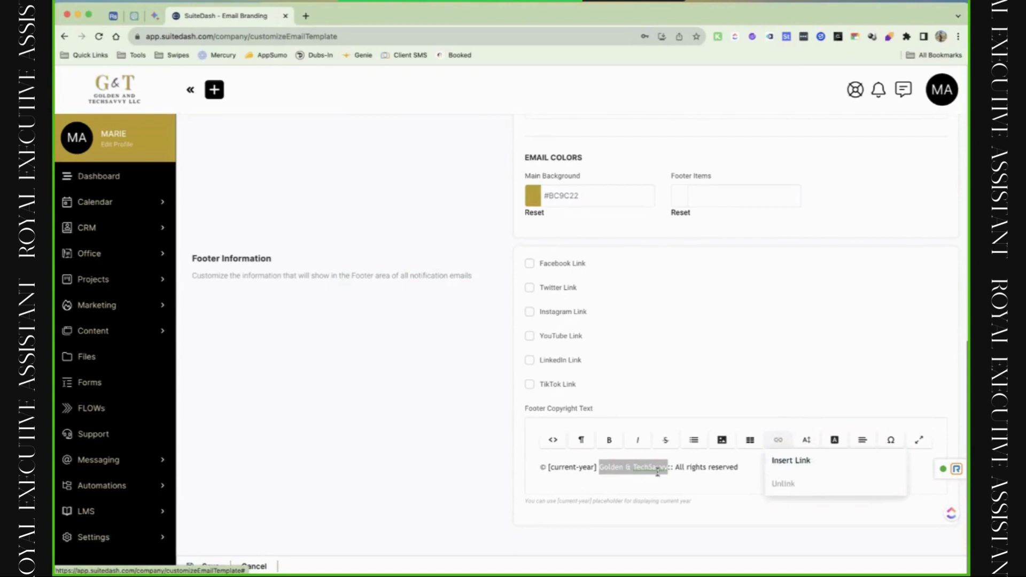
scroll(657, 475, "up", 10)
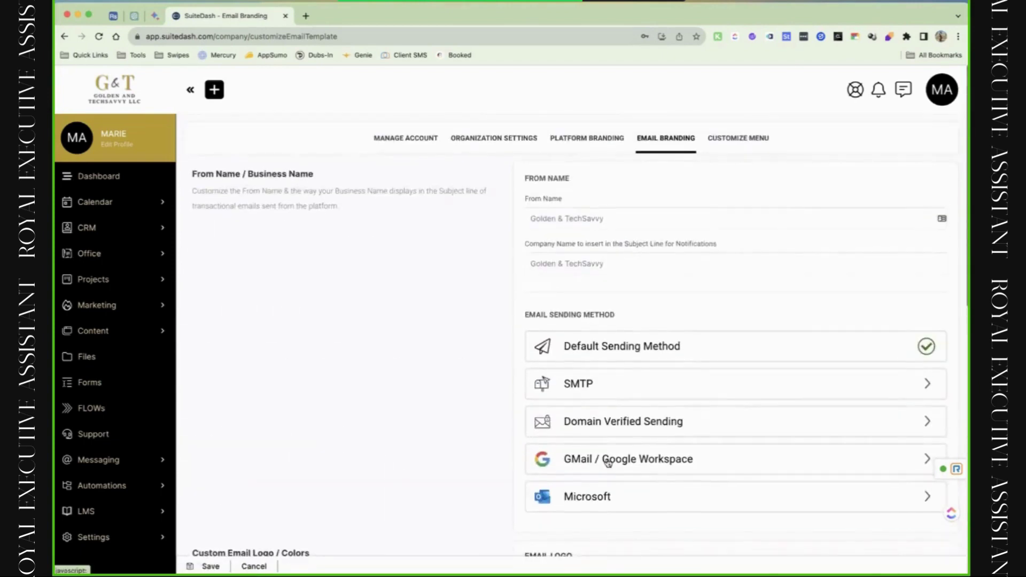